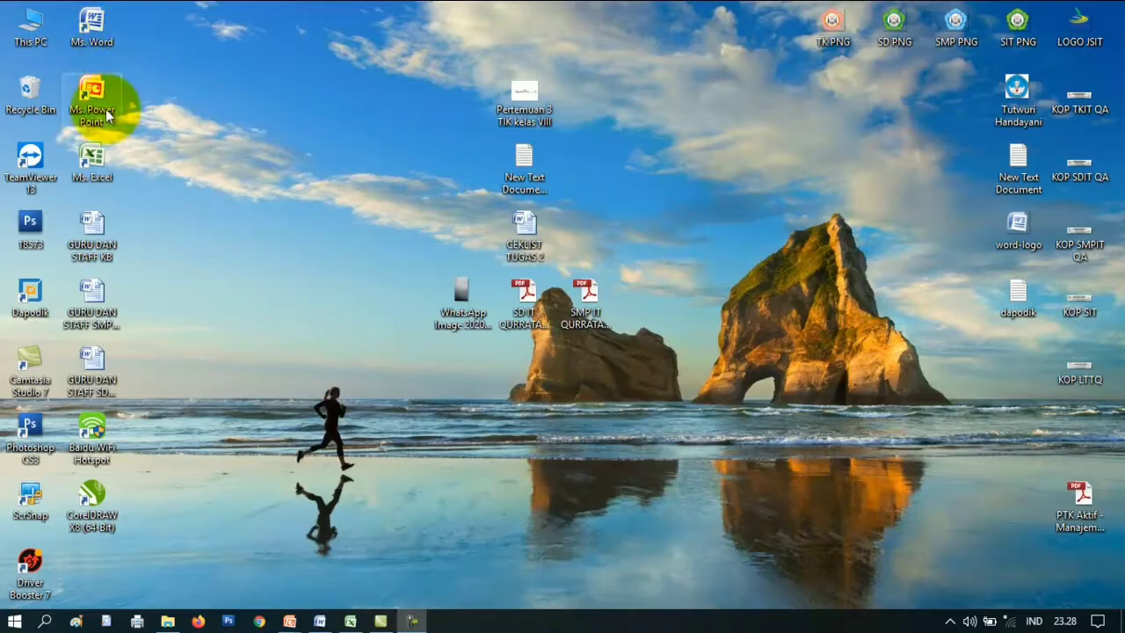
# Open Microsoft Excel from the desktop and maximize the blank workbook's window.
pyautogui.doubleClick(109, 161)
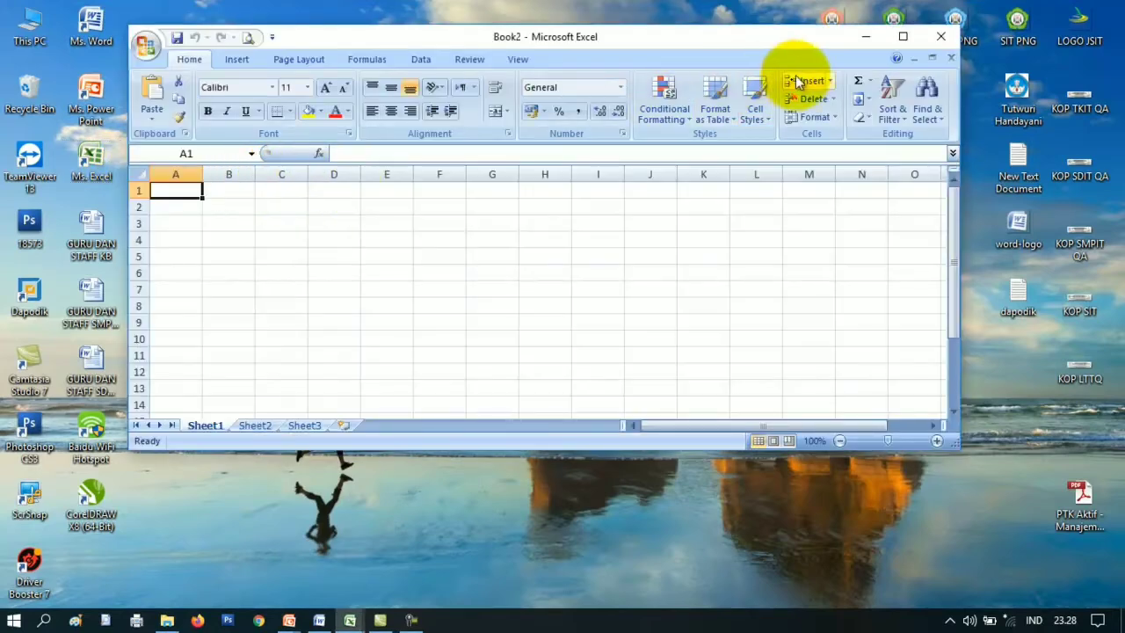
pyautogui.click(903, 36)
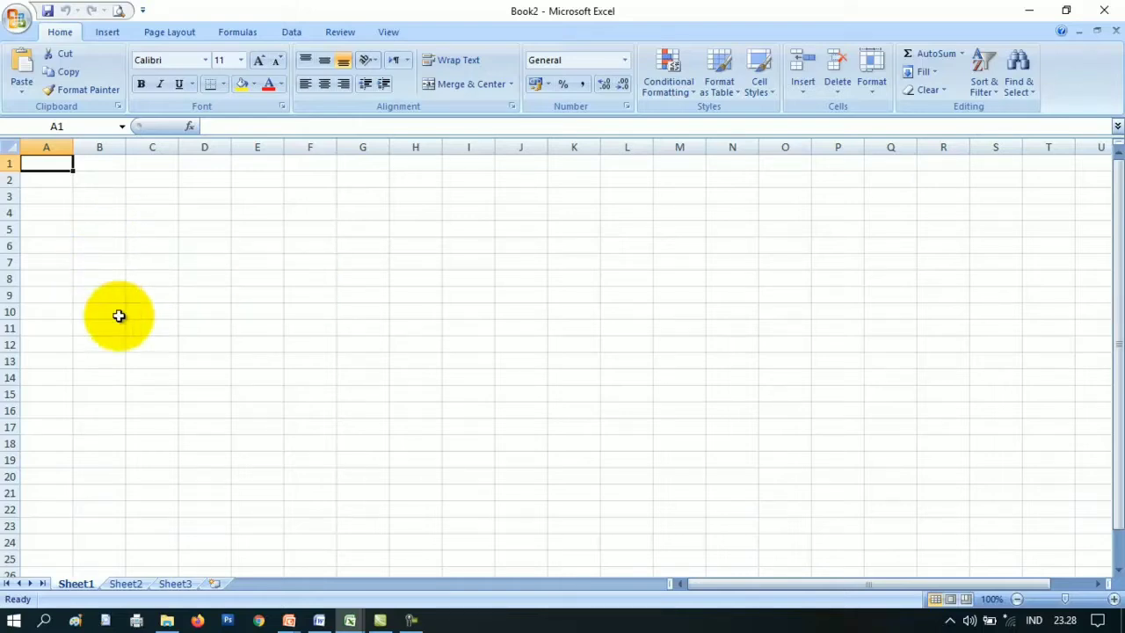
# Enter the table headings NO, NAMA and DATA in cells B4, C4 and D4.
pyautogui.click(94, 261)
pyautogui.click(83, 212)
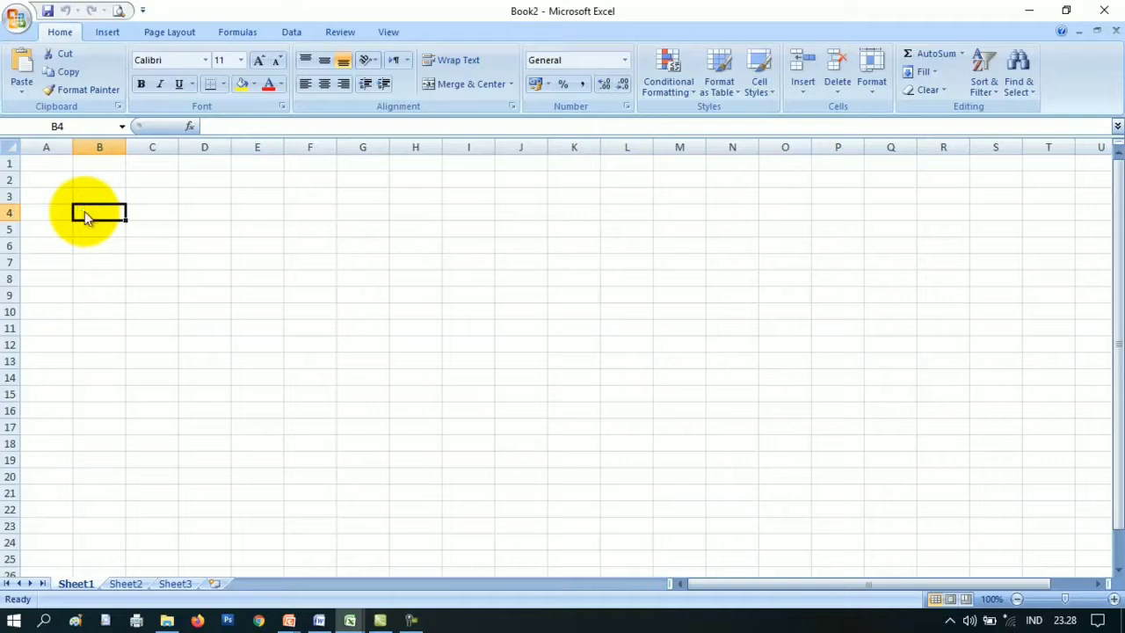
pyautogui.write('n')
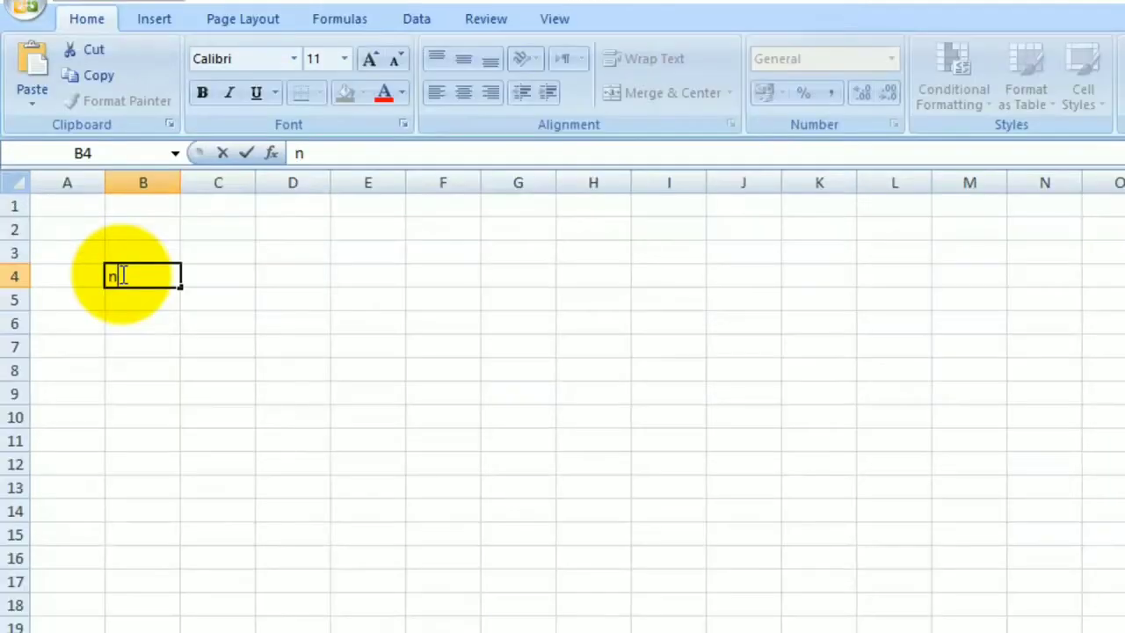
pyautogui.press('BackSpace')
pyautogui.press('Tab')
pyautogui.write('nAMA')
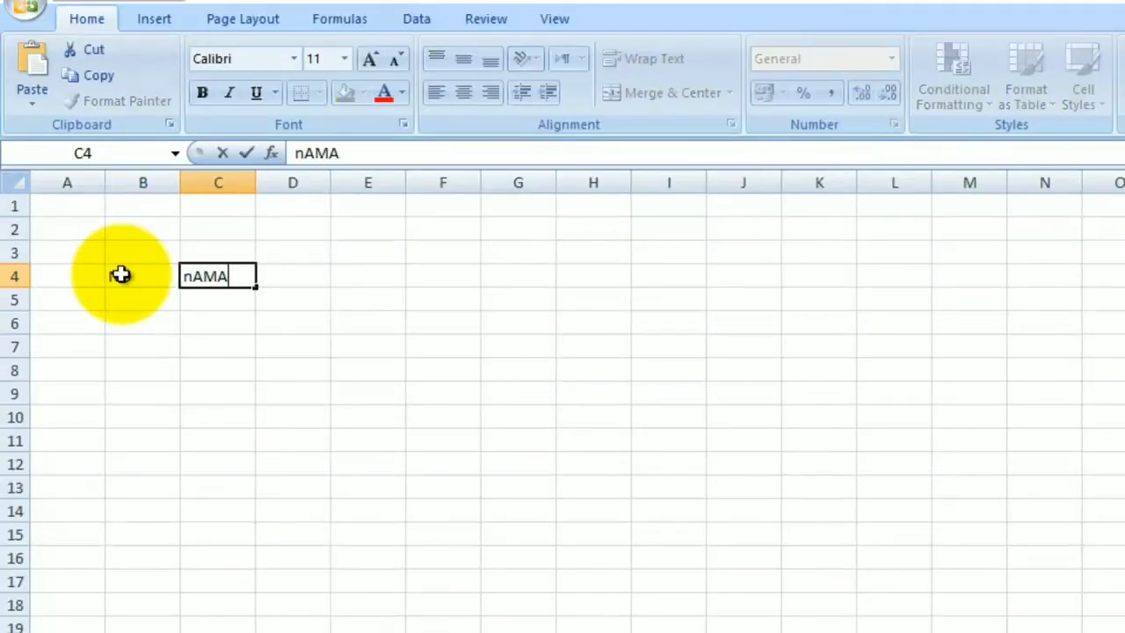
pyautogui.press('BackSpace')
pyautogui.press('BackSpace')
pyautogui.press('BackSpace')
pyautogui.press('BackSpace')
pyautogui.write('NAMA')
pyautogui.press('Tab')
pyautogui.press('BackSpace')
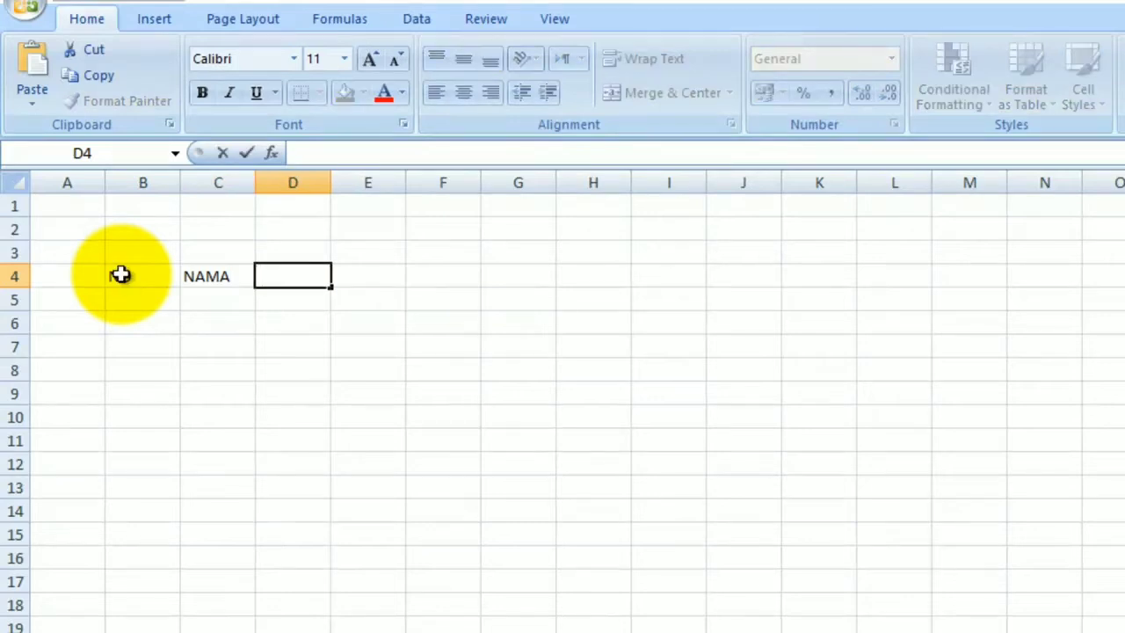
pyautogui.write('DATA')
pyautogui.press('Return')
# Enter the sub-headings 1, 2 and 3 in cells D5 to F5 under DATA.
pyautogui.write('1')
pyautogui.press('Tab')
pyautogui.write('2')
pyautogui.press('Tab')
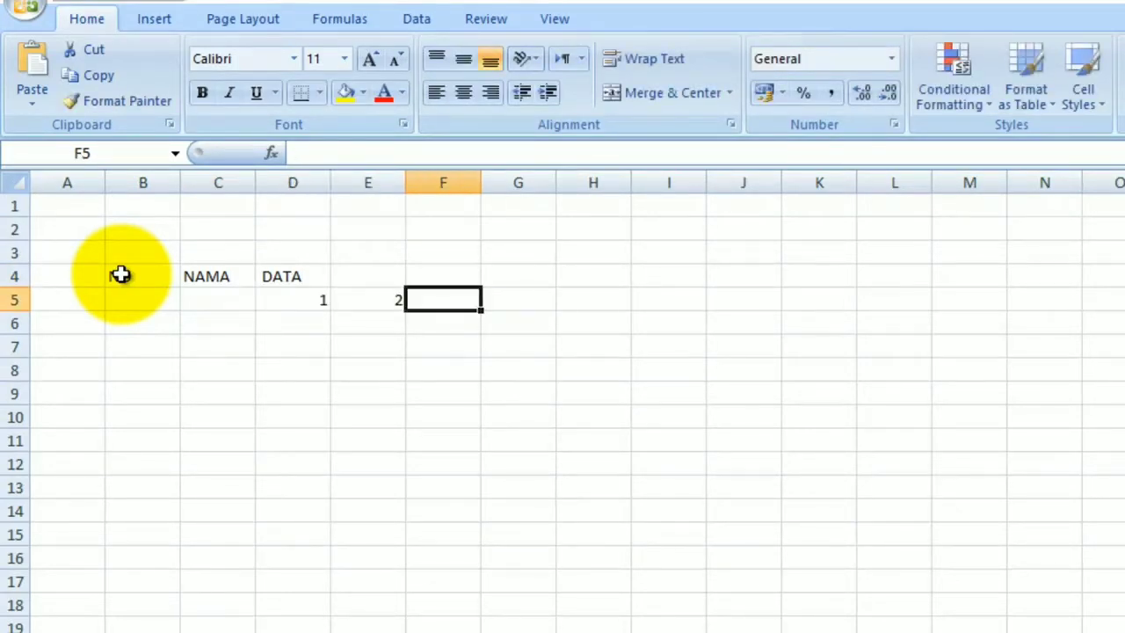
pyautogui.write('3')
pyautogui.press('Tab')
# Number the rows under NO from 1 to 6 in cells B6 to B11.
pyautogui.moveTo(129, 277); pyautogui.dragTo(150, 300)
pyautogui.click(146, 322)
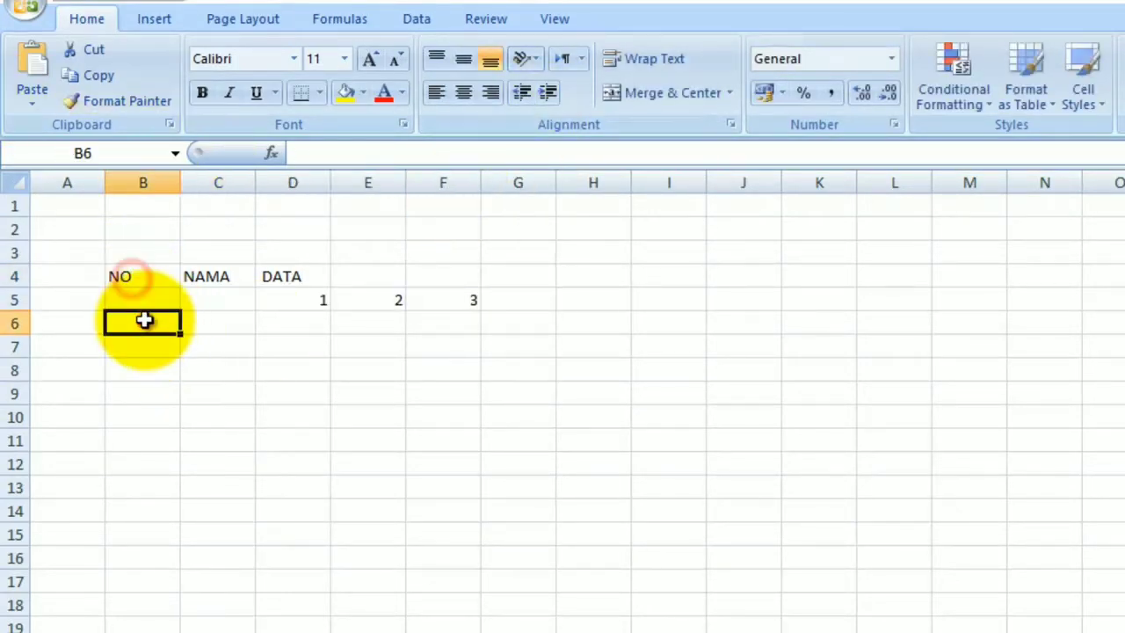
pyautogui.write('1')
pyautogui.press('Return')
pyautogui.write('2')
pyautogui.press('Return')
pyautogui.write('3')
pyautogui.doubleClick(145, 320)
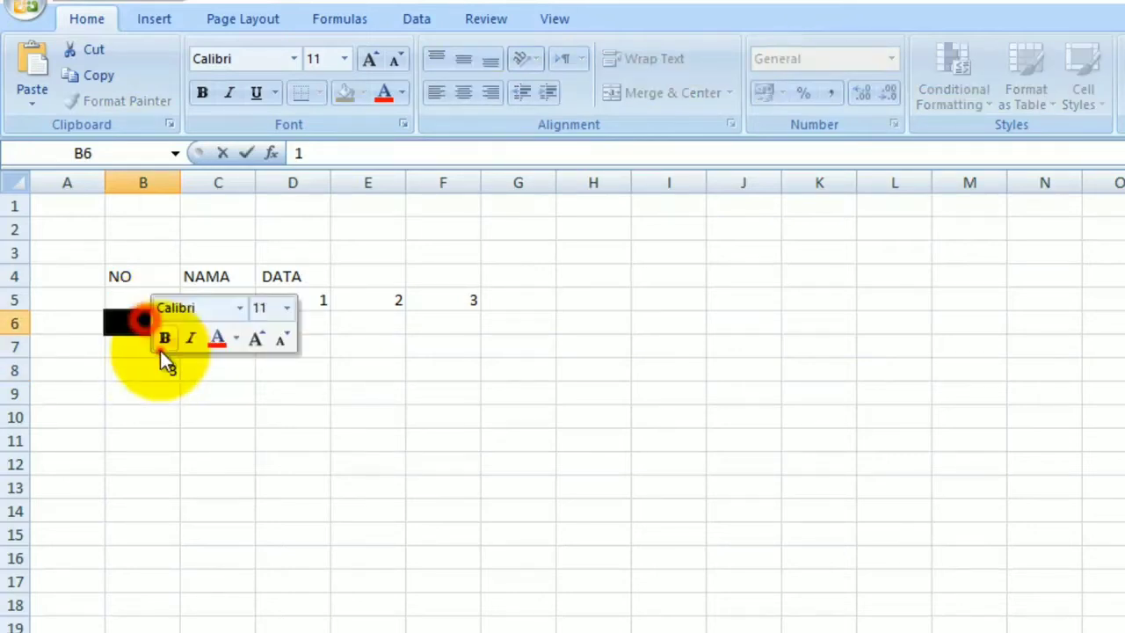
pyautogui.click(126, 356)
pyautogui.moveTo(131, 319); pyautogui.dragTo(183, 447)
# Enter the first two people's names in capital letters in cells C6 and C7 under NAMA.
pyautogui.click(222, 326)
pyautogui.write('a')
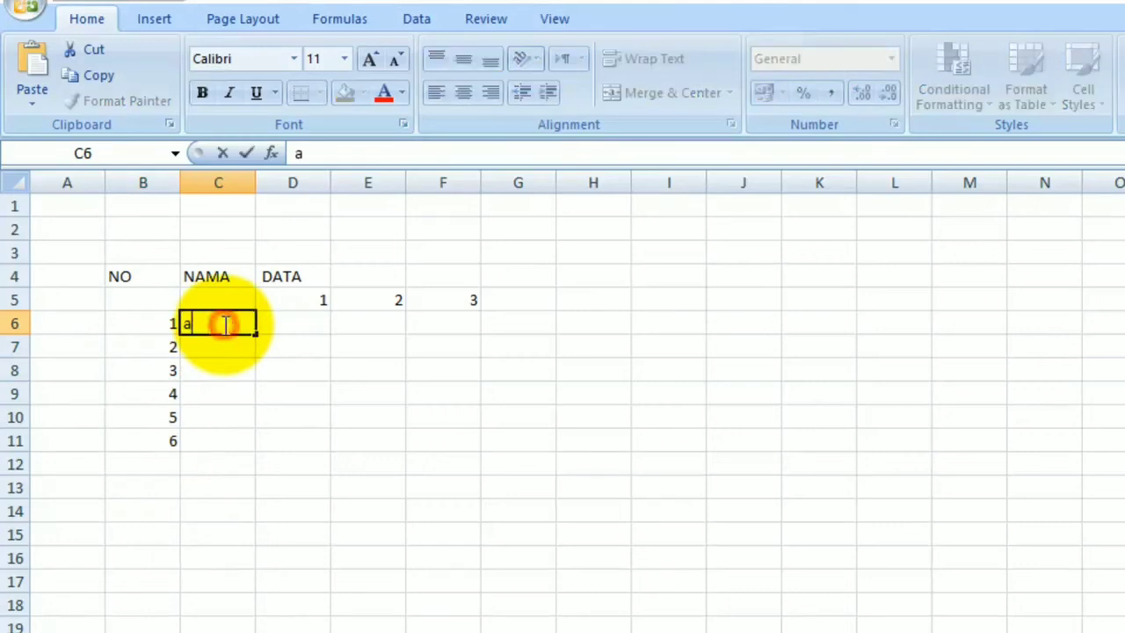
pyautogui.write('nton')
pyautogui.press('BackSpace')
pyautogui.press('BackSpace')
pyautogui.press('BackSpace')
pyautogui.press('BackSpace')
pyautogui.press('BackSpace')
pyautogui.write('an')
pyautogui.press('BackSpace')
pyautogui.press('BackSpace')
pyautogui.write('ANTON')
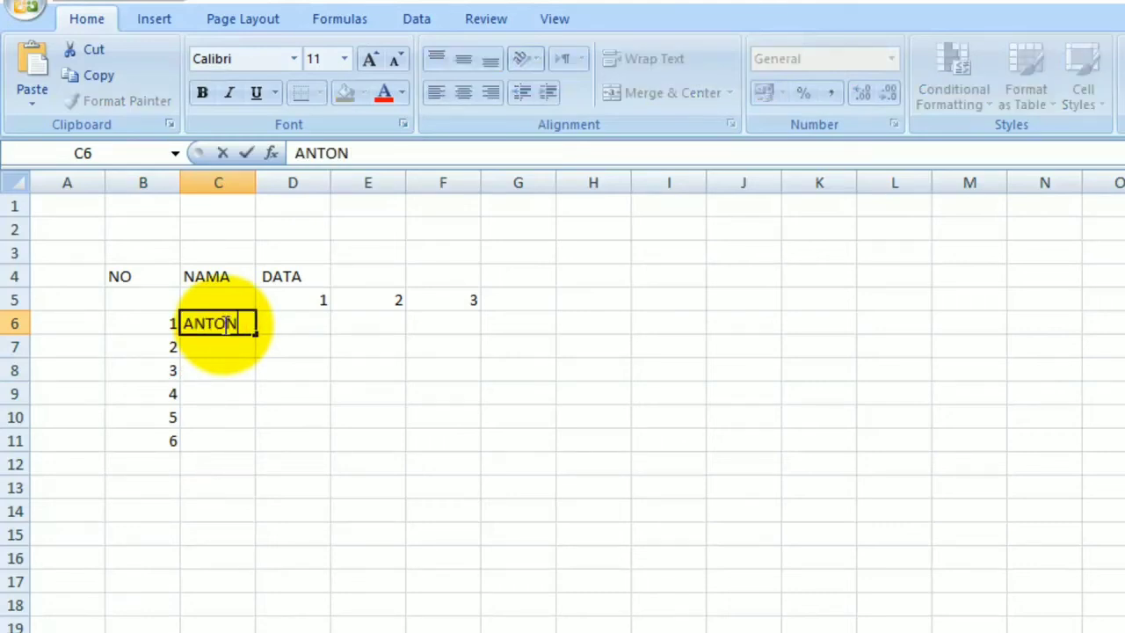
pyautogui.press('Return')
pyautogui.write('BUDI')
pyautogui.press('Return')
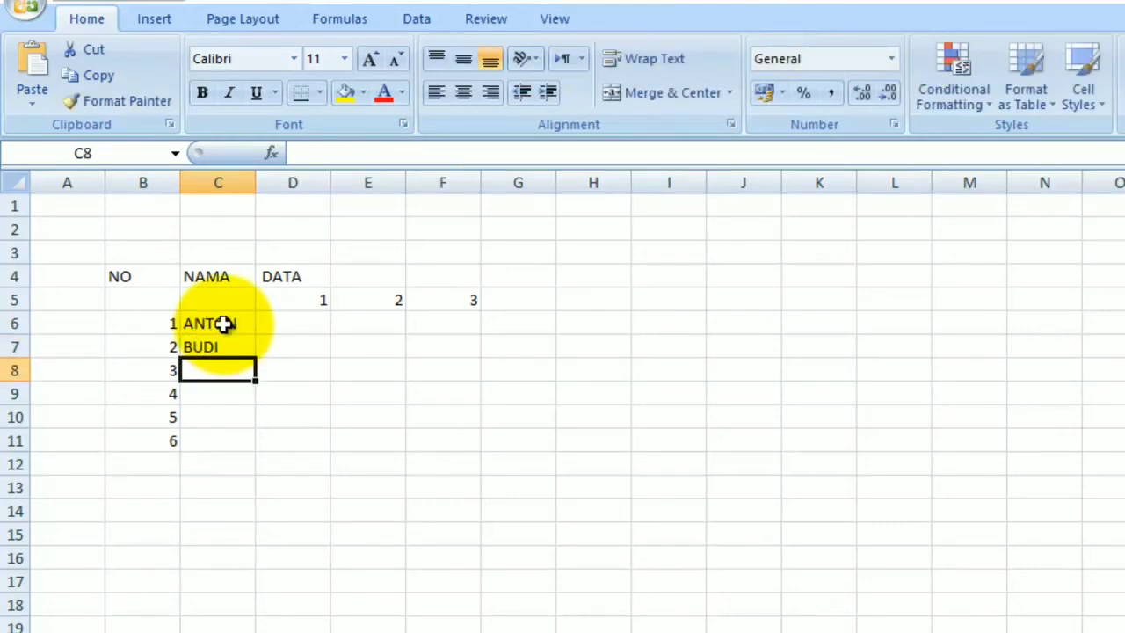
pyautogui.click(224, 324)
pyautogui.write('TON')
pyautogui.press('BackSpace')
pyautogui.press('BackSpace')
pyautogui.press('BackSpace')
pyautogui.write('A')
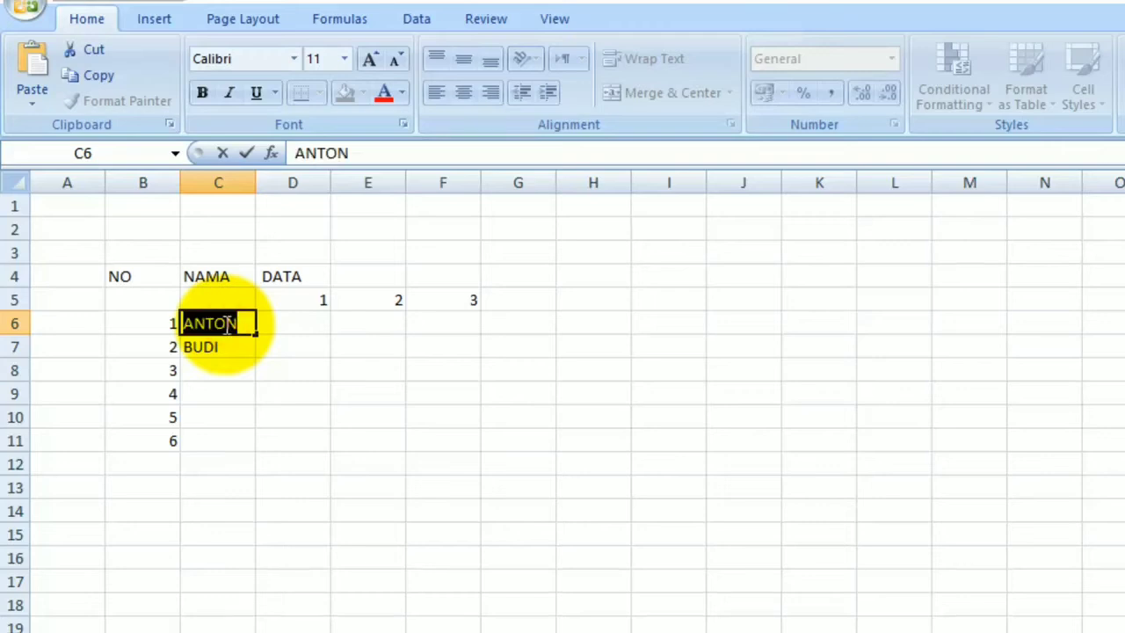
# Enter the remaining four people's names in capital letters in cells C8 to C11.
pyautogui.click(233, 369)
pyautogui.write('TONI')
pyautogui.click(233, 395)
pyautogui.write('ANDI')
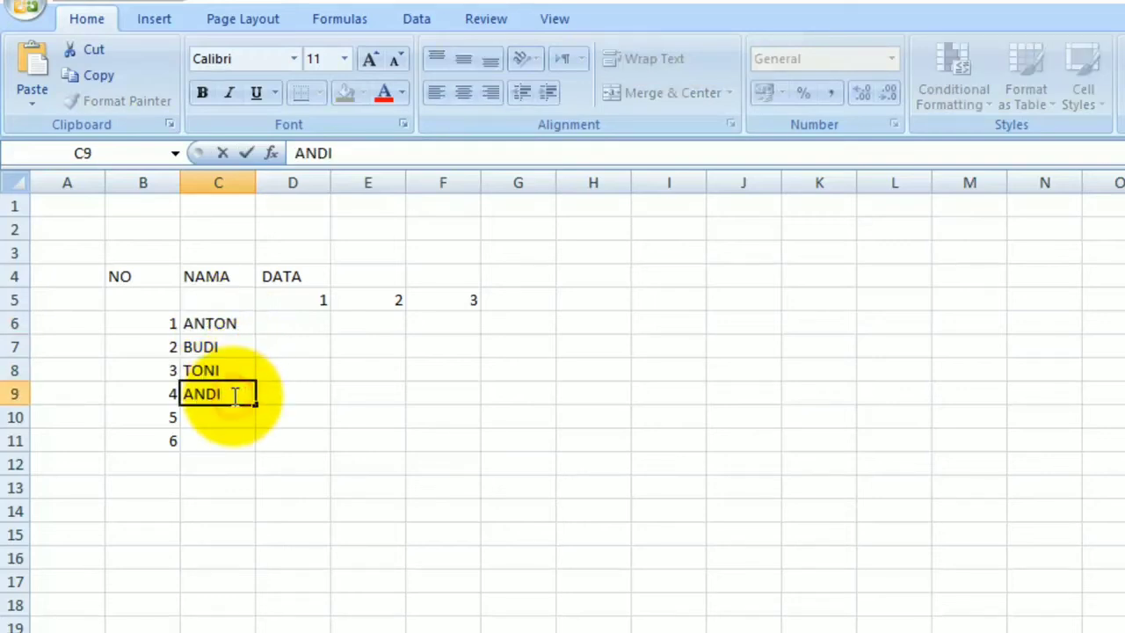
pyautogui.click(230, 420)
pyautogui.write('SELA')
pyautogui.click(225, 441)
pyautogui.write('DEA')
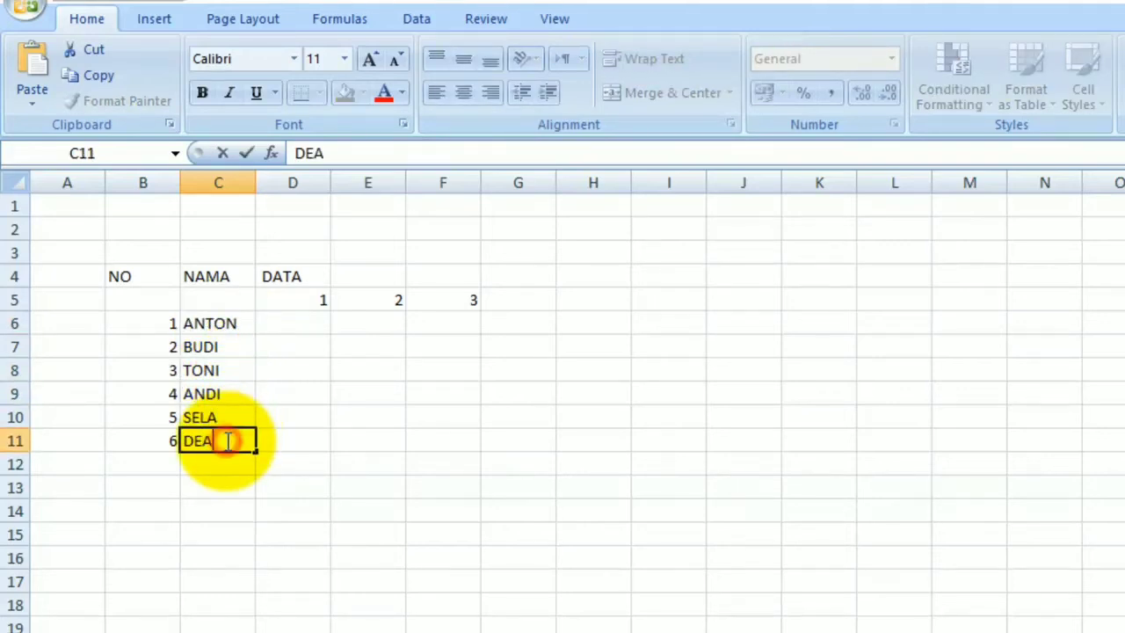
# Enter the first person's scores 100, 70 and 50 in cells D6 to F6.
pyautogui.click(294, 323)
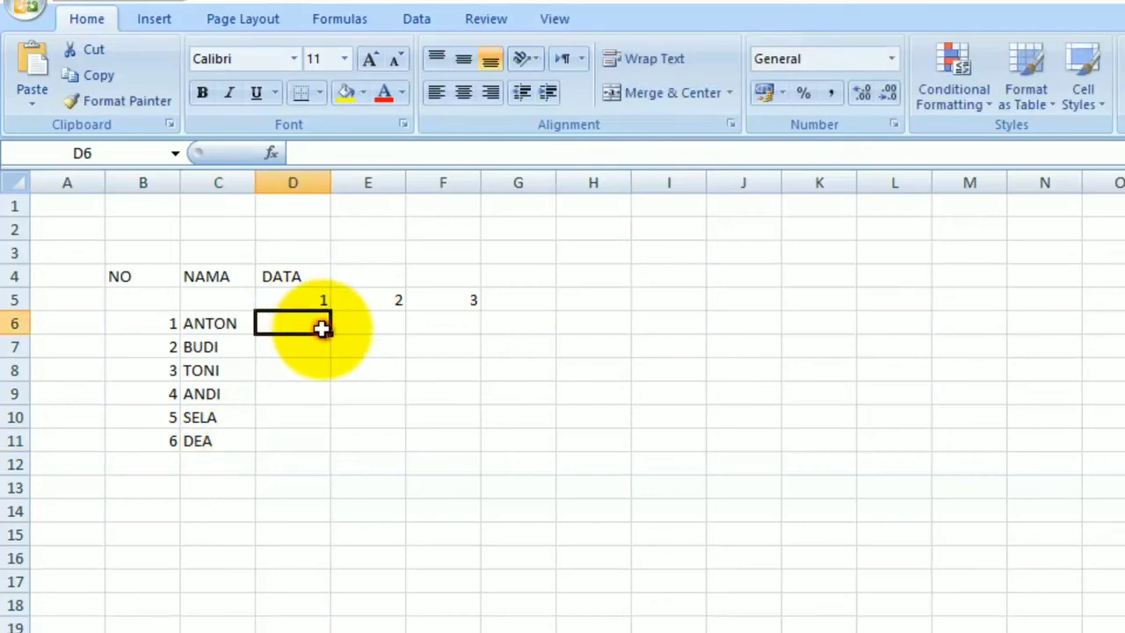
pyautogui.write('100')
pyautogui.press('Tab')
pyautogui.write('70')
pyautogui.press('Tab')
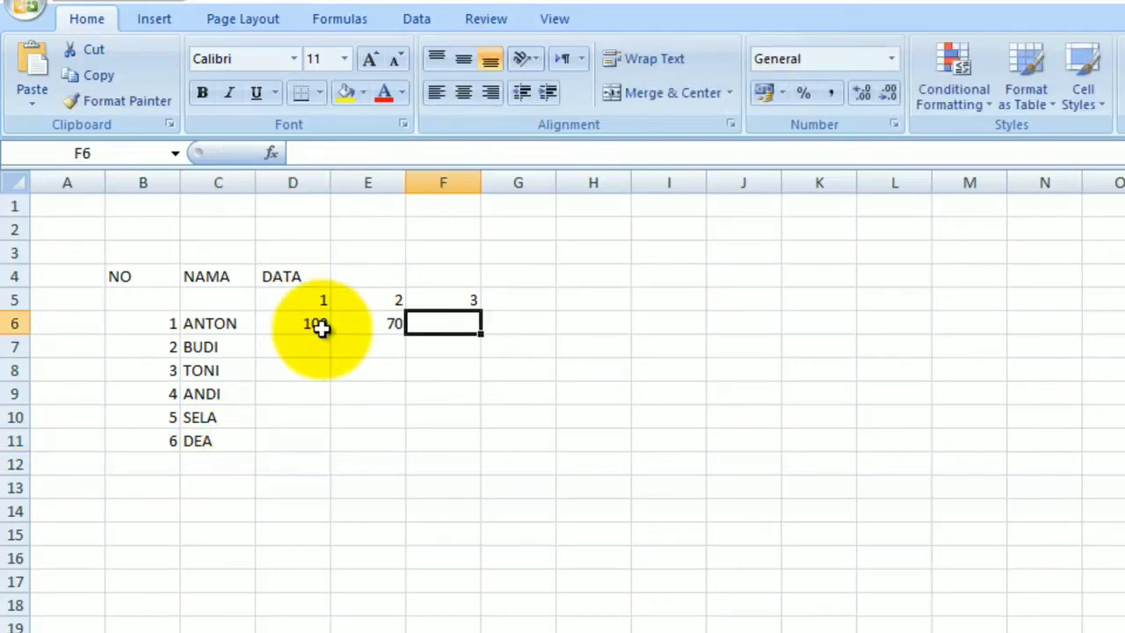
pyautogui.write('50')
pyautogui.press('Return')
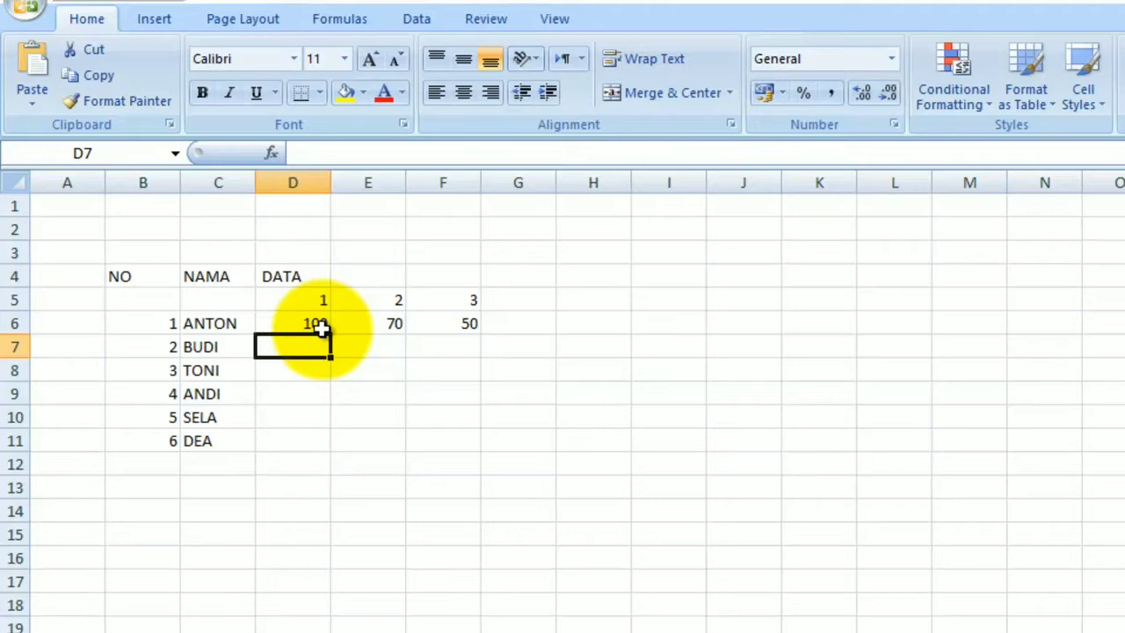
# Enter the scores 90, 80, 85, 80 and 90 in cells D7 to D11.
pyautogui.write('90')
pyautogui.press('Return')
pyautogui.write('80')
pyautogui.press('Return')
pyautogui.write('85')
pyautogui.press('Return')
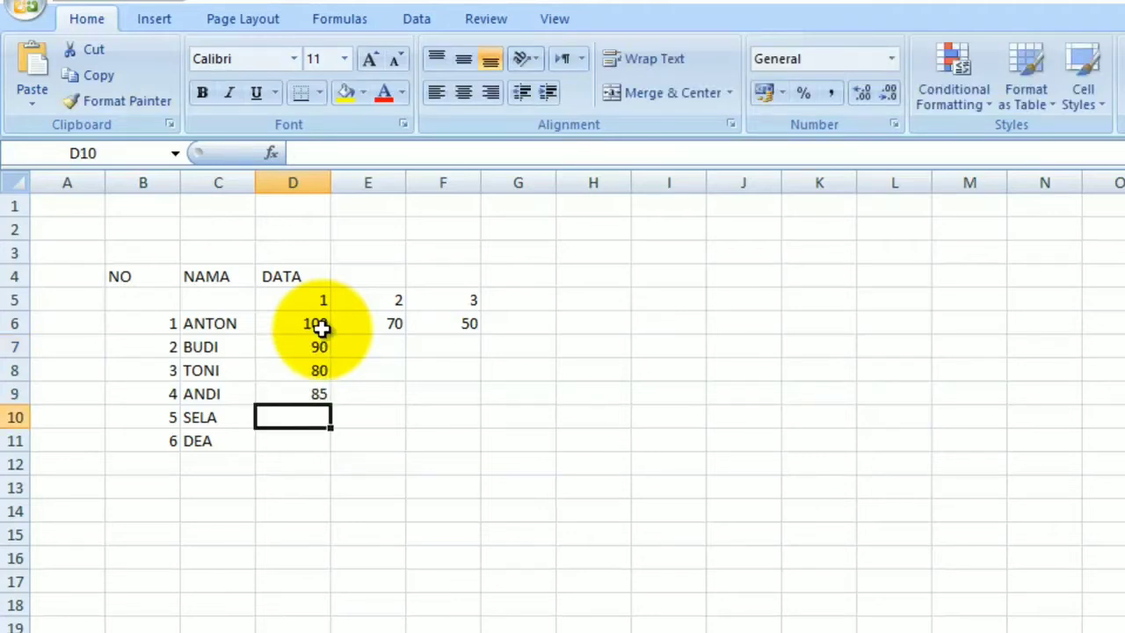
pyautogui.write('80')
pyautogui.press('Return')
pyautogui.write('90')
pyautogui.press('Tab')
# Enter the scores 80, 90, 90, 85 and 75 in cells E7 to E11.
pyautogui.press('Up')
pyautogui.press('Up')
pyautogui.press('Up')
pyautogui.press('Up')
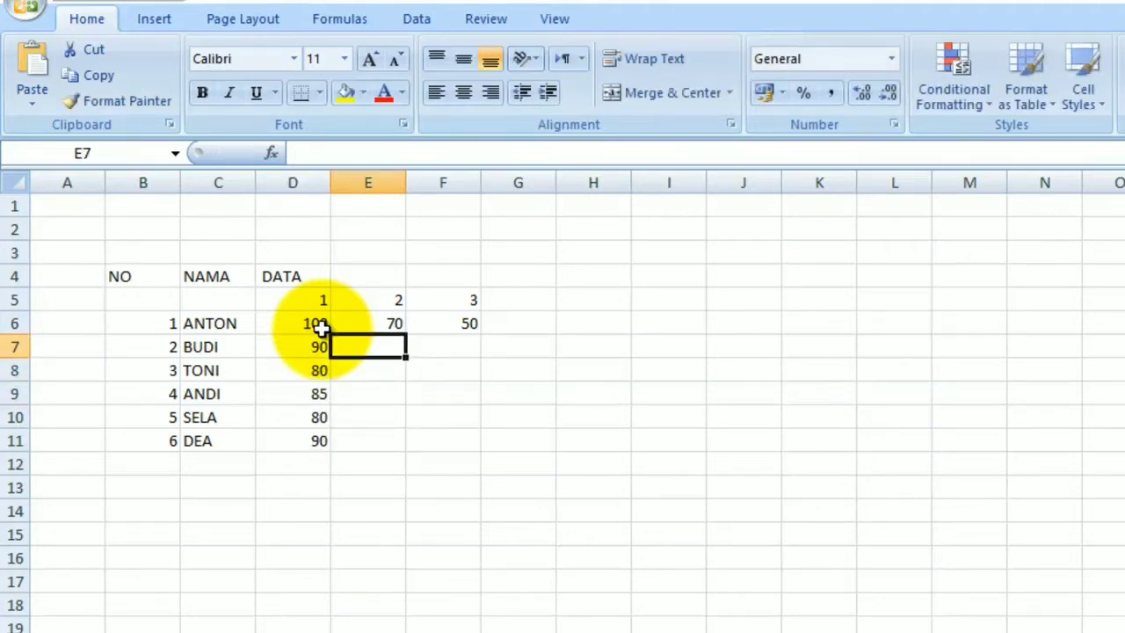
pyautogui.write('80')
pyautogui.press('Return')
pyautogui.write('90')
pyautogui.press('Return')
pyautogui.write('90')
pyautogui.press('Return')
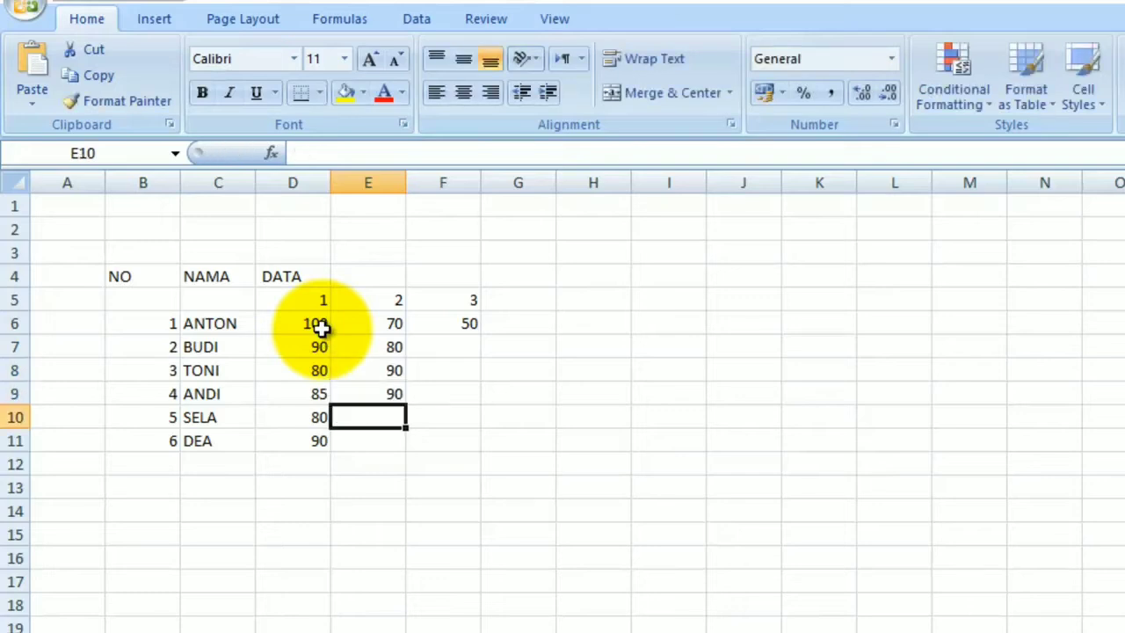
pyautogui.write('85')
pyautogui.press('Return')
pyautogui.write('75')
pyautogui.press('Tab')
# Enter a score of 80 in each of the cells F7 to F11.
pyautogui.write('80')
pyautogui.press('Up')
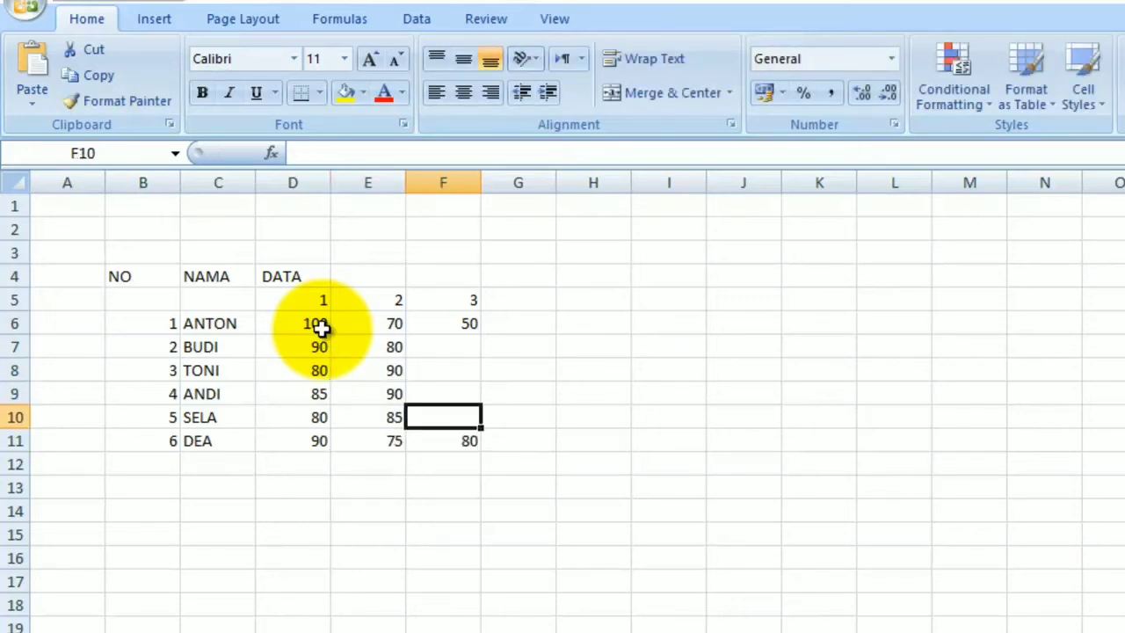
pyautogui.write('80')
pyautogui.press('Up')
pyautogui.write('80')
pyautogui.press('Up')
pyautogui.write('80')
pyautogui.press('Up')
pyautogui.write('80')
pyautogui.press('Tab')
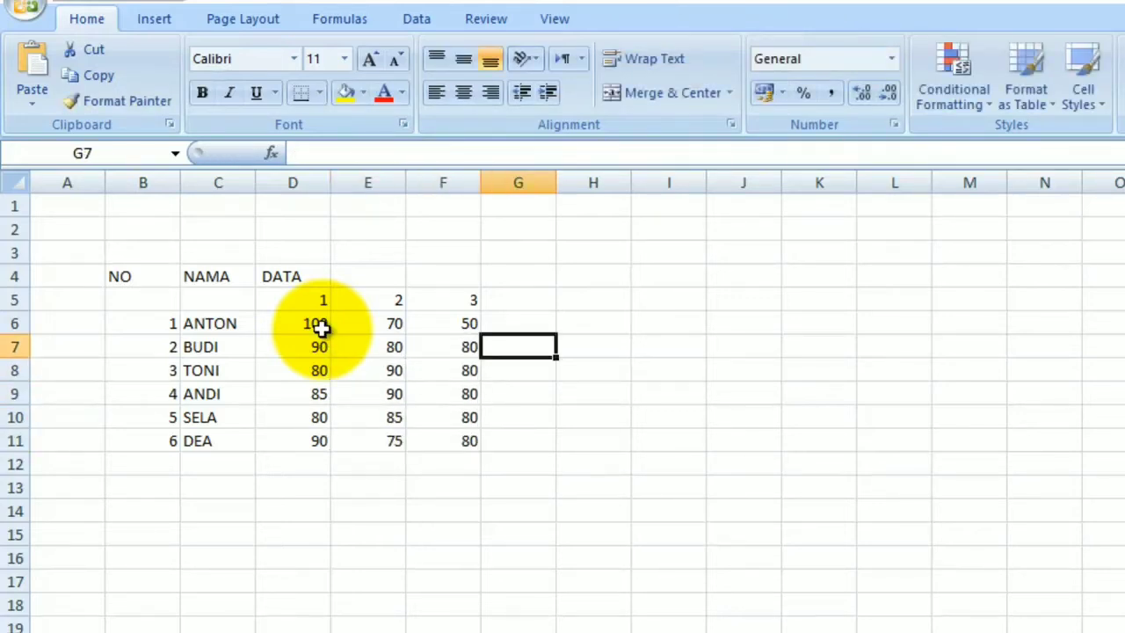
# Merge and center DATA across D4:F4, NAMA over C4:C5 and NO over B4:B5, with NO and NAMA vertically centered.
pyautogui.moveTo(307, 276); pyautogui.dragTo(448, 276)
pyautogui.click(661, 94)
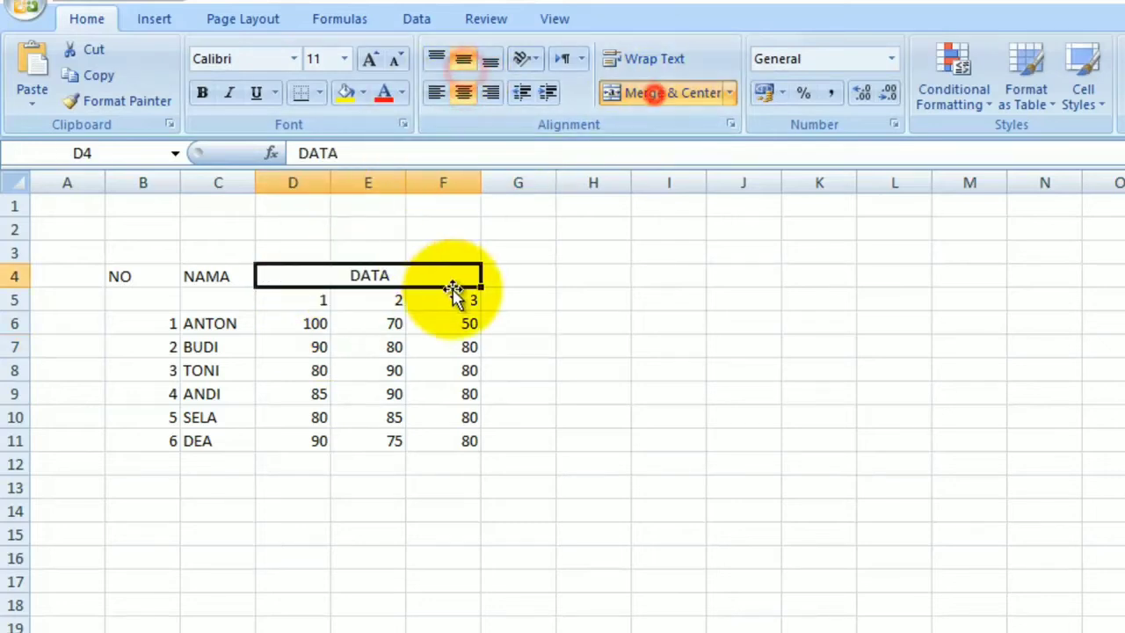
pyautogui.moveTo(214, 276); pyautogui.dragTo(213, 300)
pyautogui.click(661, 93)
pyautogui.moveTo(132, 276); pyautogui.dragTo(475, 440)
pyautogui.click(661, 93)
pyautogui.click(463, 58)
# Add borders to all cells of the table in B4:F11.
pyautogui.moveTo(136, 289); pyautogui.dragTo(403, 278)
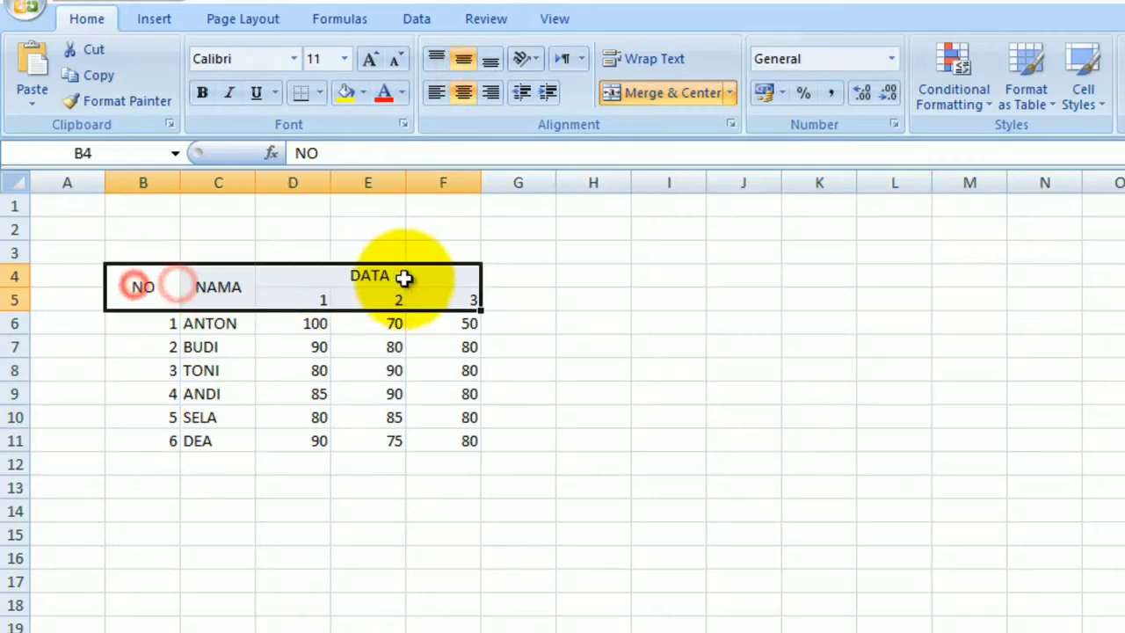
pyautogui.moveTo(132, 287); pyautogui.dragTo(474, 442)
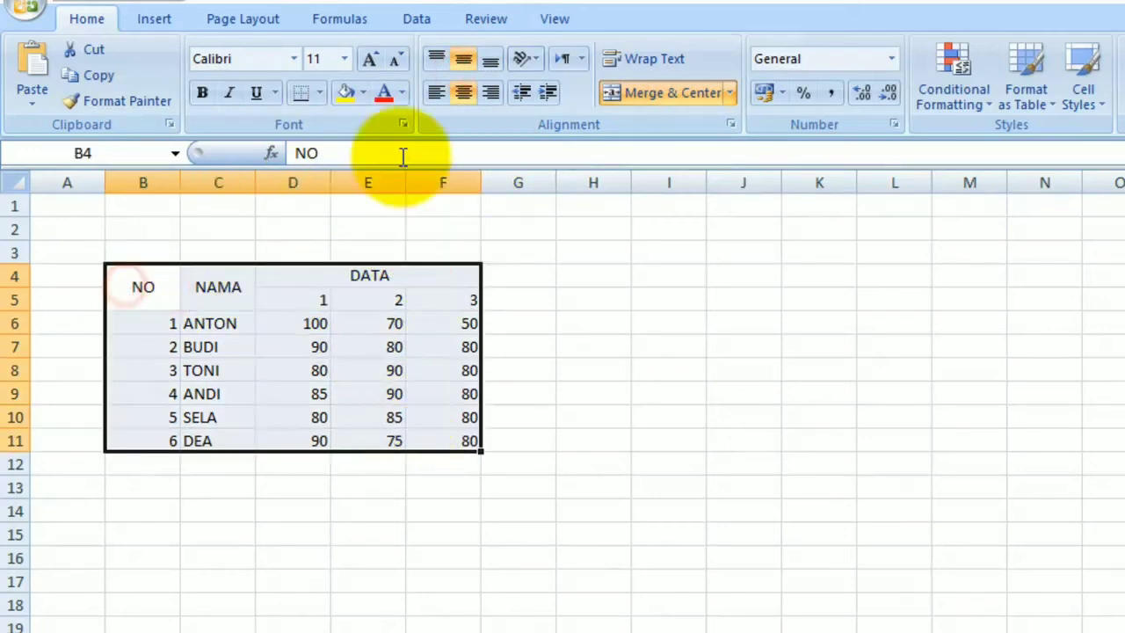
pyautogui.click(320, 92)
pyautogui.click(343, 276)
pyautogui.click(557, 325)
# Narrow column B and center the row numbers in B6:B11 horizontally.
pyautogui.moveTo(179, 182); pyautogui.dragTo(149, 179)
pyautogui.click(220, 225)
pyautogui.moveTo(126, 321); pyautogui.dragTo(132, 441)
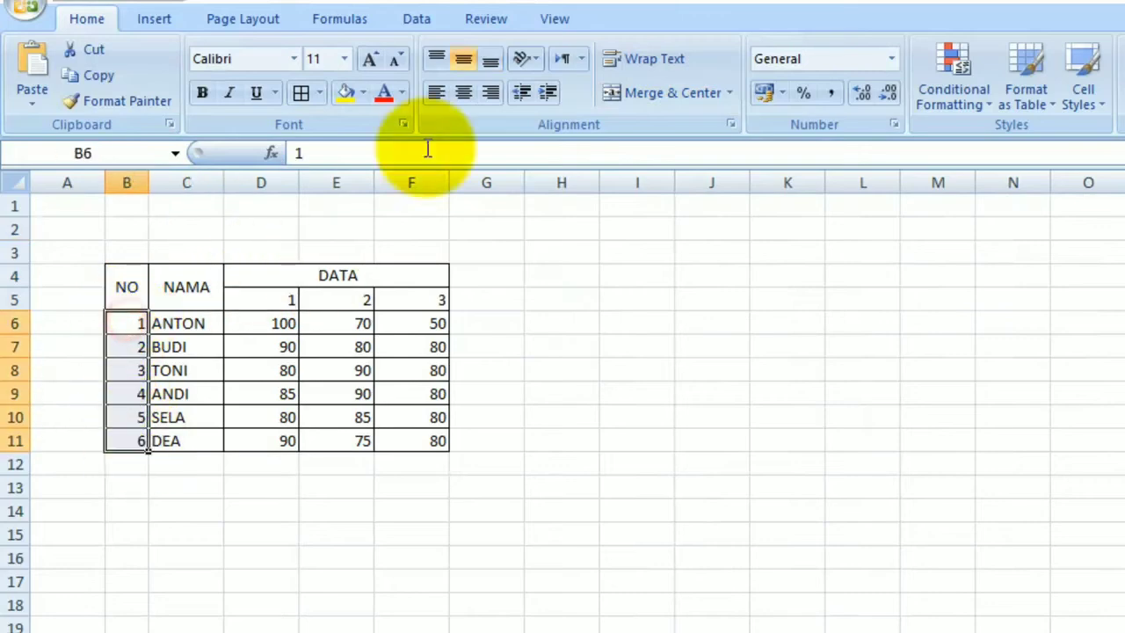
pyautogui.click(464, 93)
pyautogui.click(589, 370)
# Widen column C and make the table headings in B4:F5 bold.
pyautogui.moveTo(222, 182); pyautogui.dragTo(257, 182)
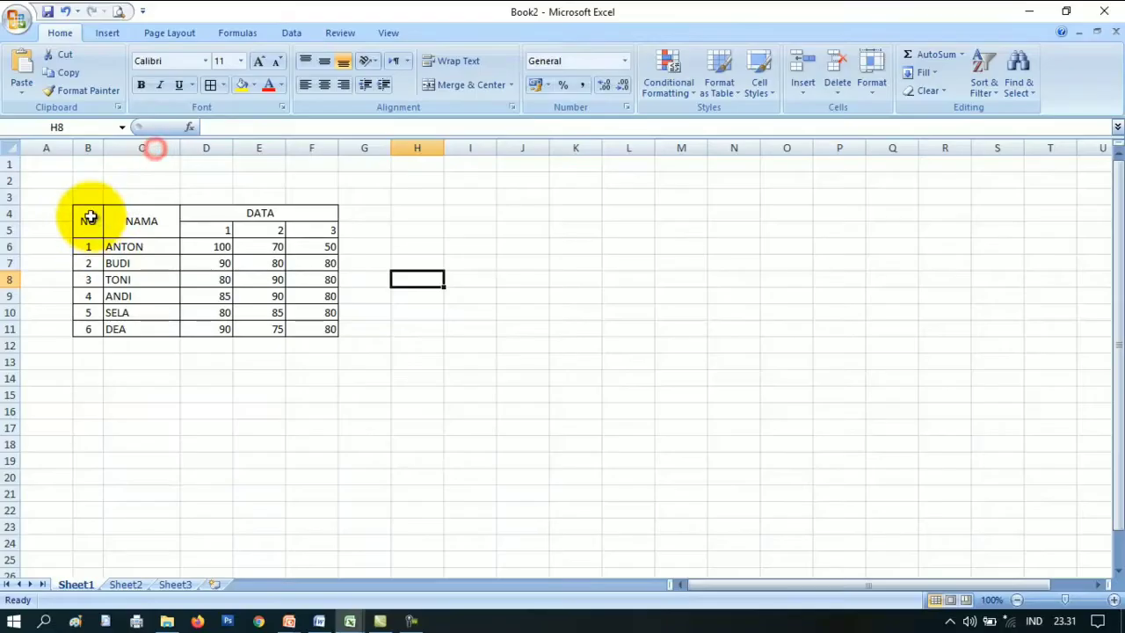
pyautogui.moveTo(90, 217); pyautogui.dragTo(269, 209)
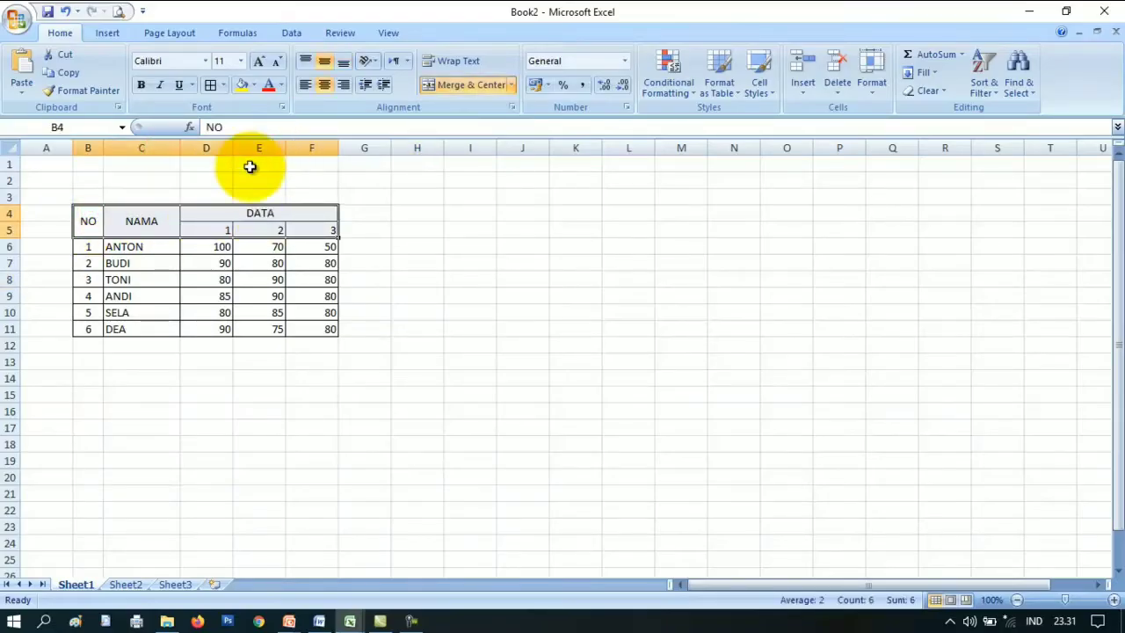
pyautogui.hotkey('ctrl', 'b')
pyautogui.click(272, 226)
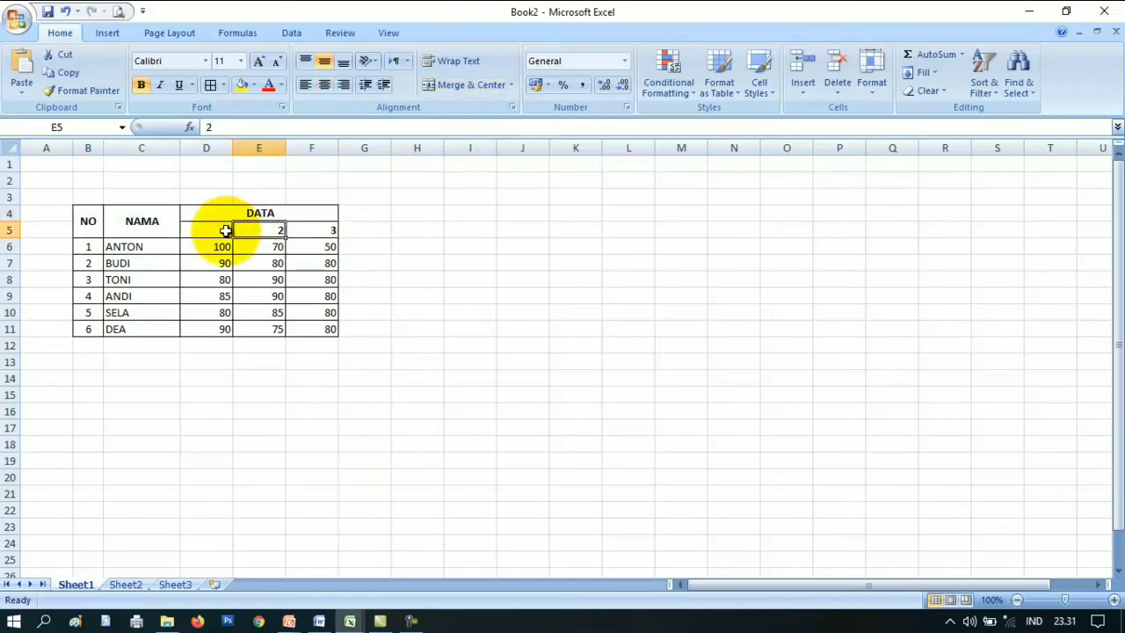
# Center the sub-headings and scores in D5:F11 horizontally.
pyautogui.moveTo(226, 230); pyautogui.dragTo(307, 326)
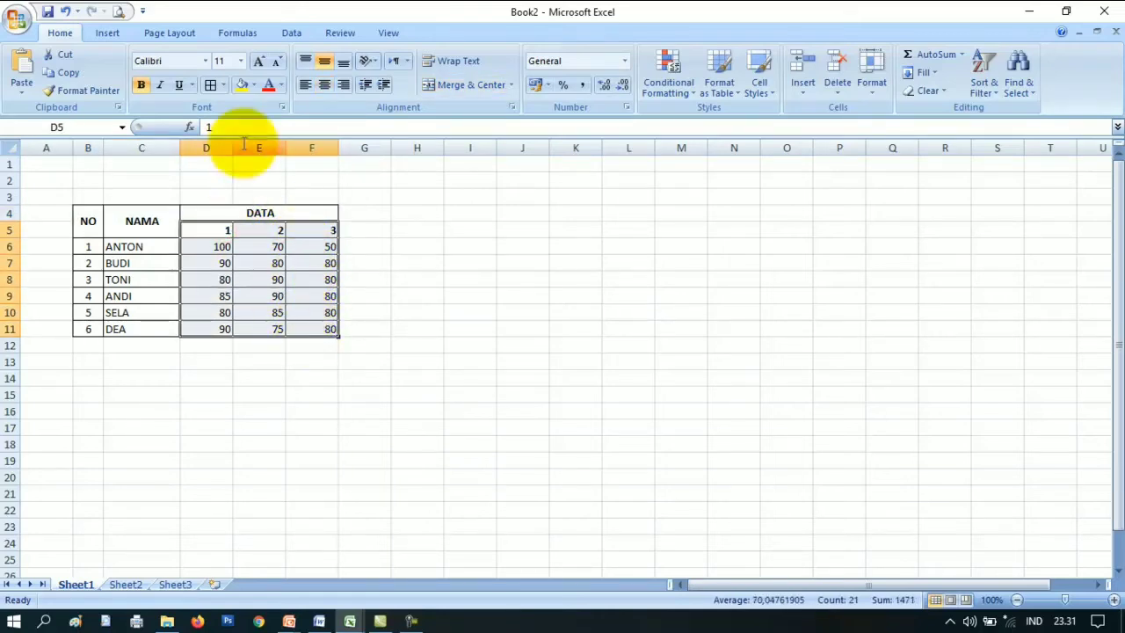
pyautogui.click(306, 85)
pyautogui.click(324, 84)
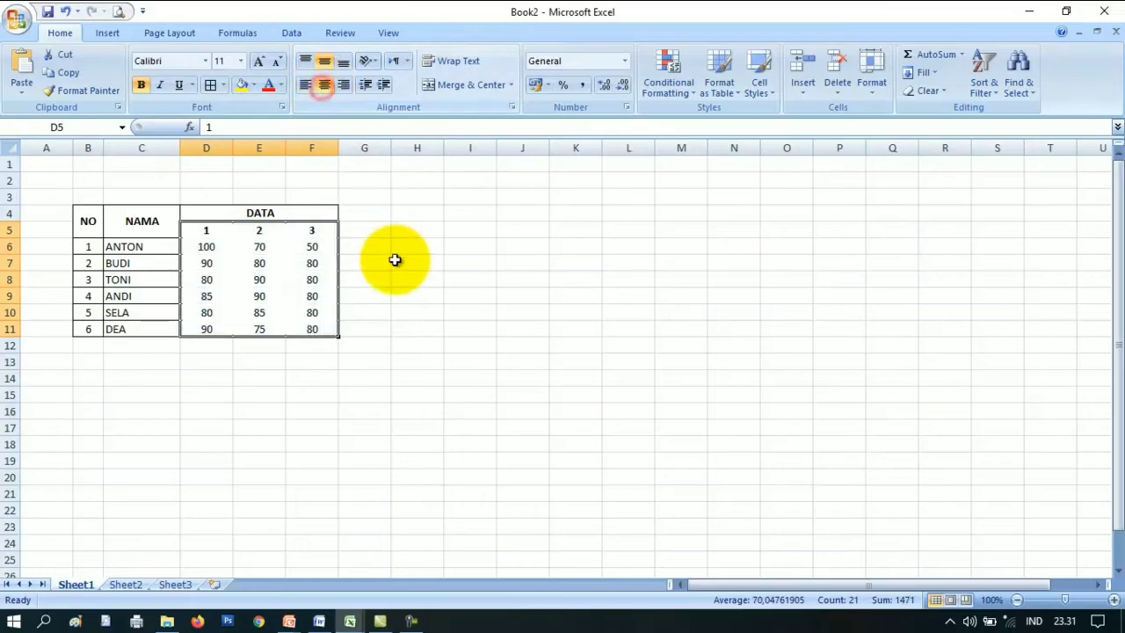
pyautogui.click(395, 261)
pyautogui.click(448, 278)
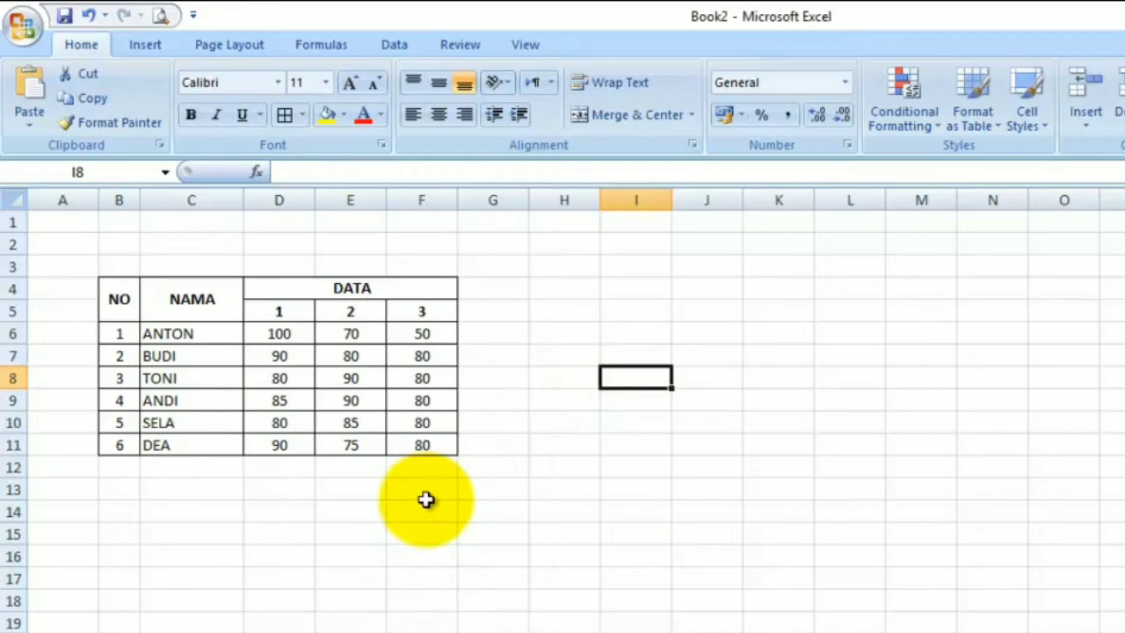
# Widen column G beside the table, with cell G4 selected.
pyautogui.click(500, 291)
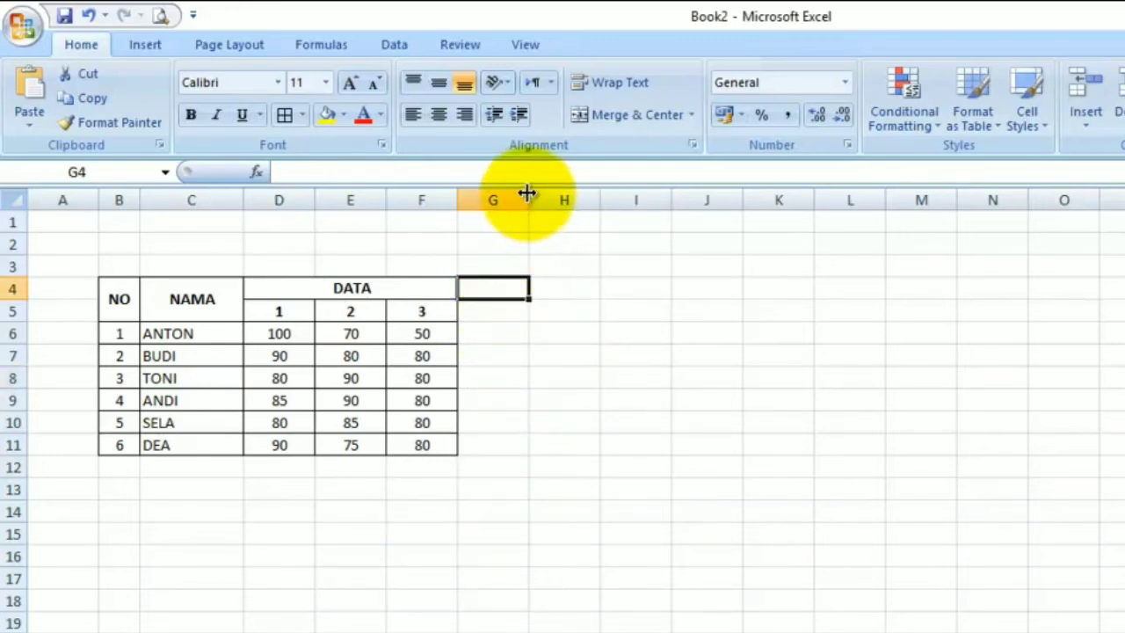
pyautogui.moveTo(527, 191); pyautogui.dragTo(577, 199)
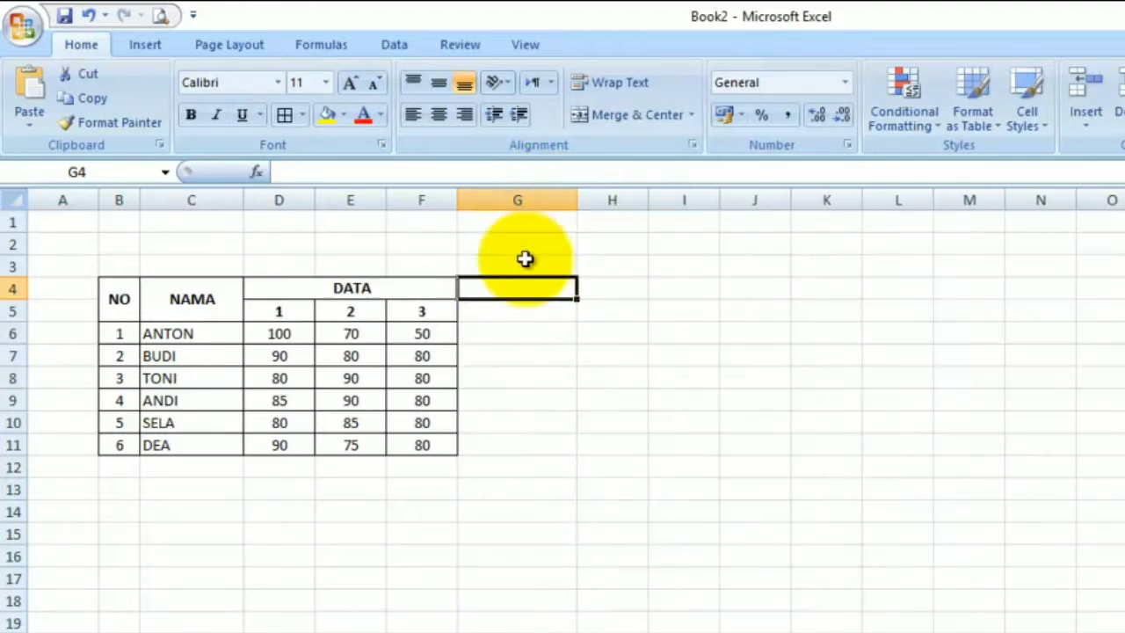
# Enter the heading PENJUMLAHAN in cell G4 beside the DATA heading.
pyautogui.write('o')
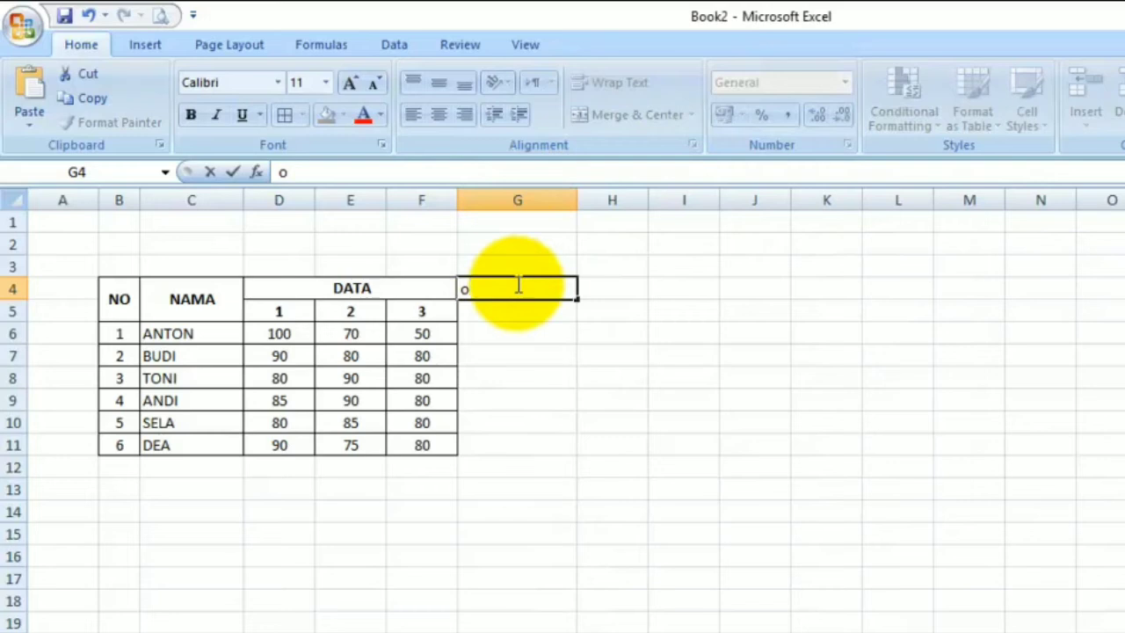
pyautogui.press('BackSpace')
pyautogui.write('PENJUMLAHAN')
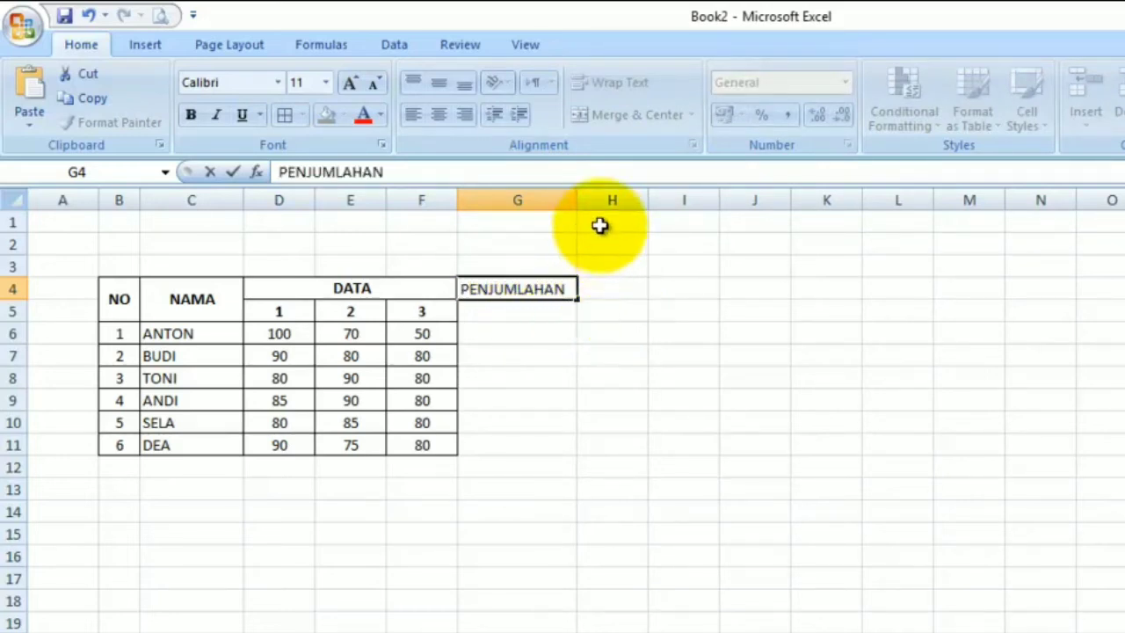
pyautogui.click(522, 311)
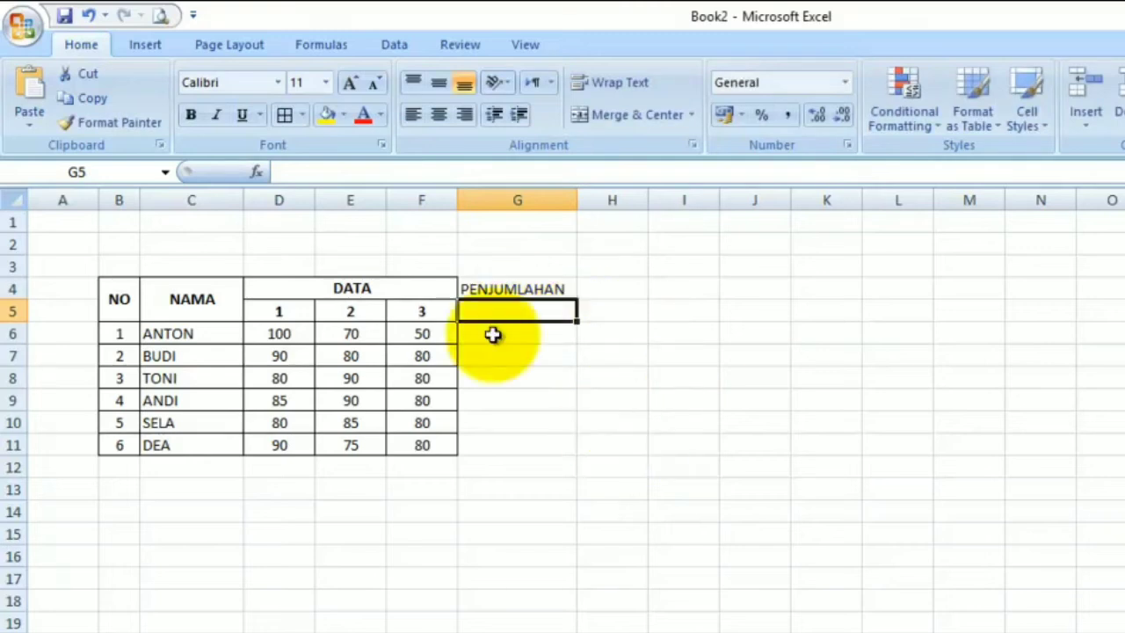
# Merge and center G4:G5 and align the PENJUMLAHAN heading vertically in the middle.
pyautogui.moveTo(514, 288); pyautogui.dragTo(519, 312)
pyautogui.click(647, 114)
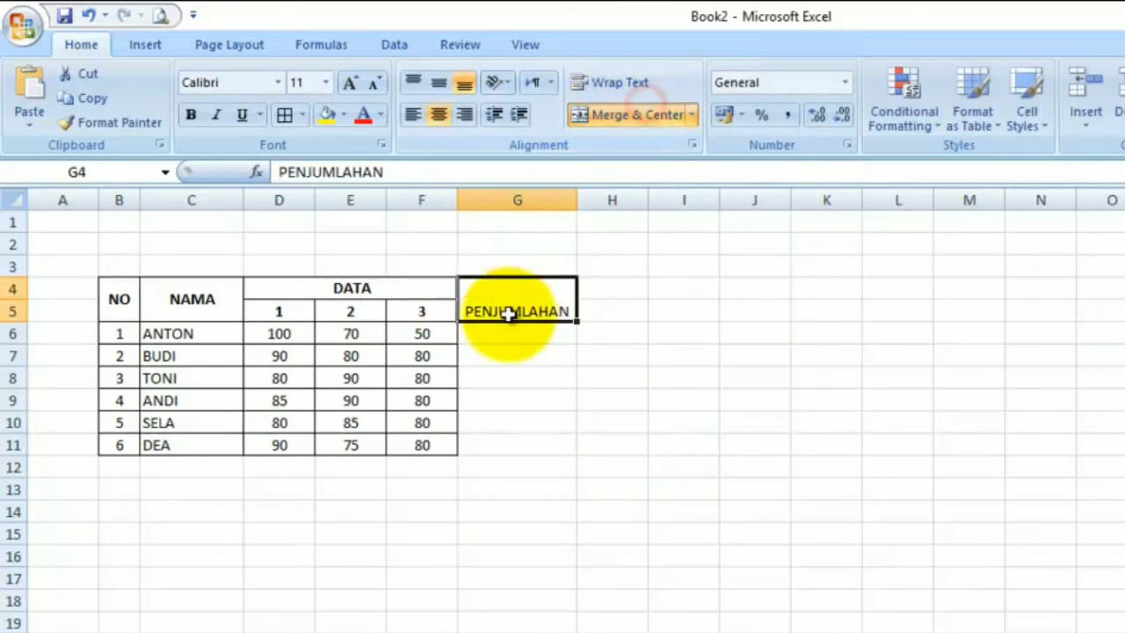
pyautogui.click(438, 80)
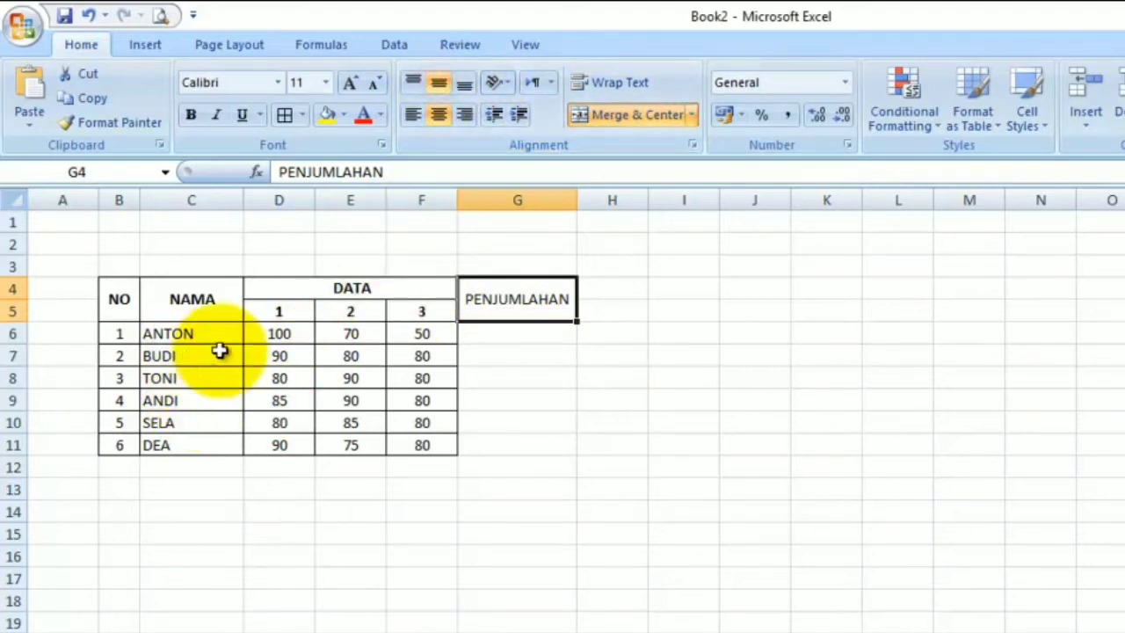
pyautogui.click(499, 343)
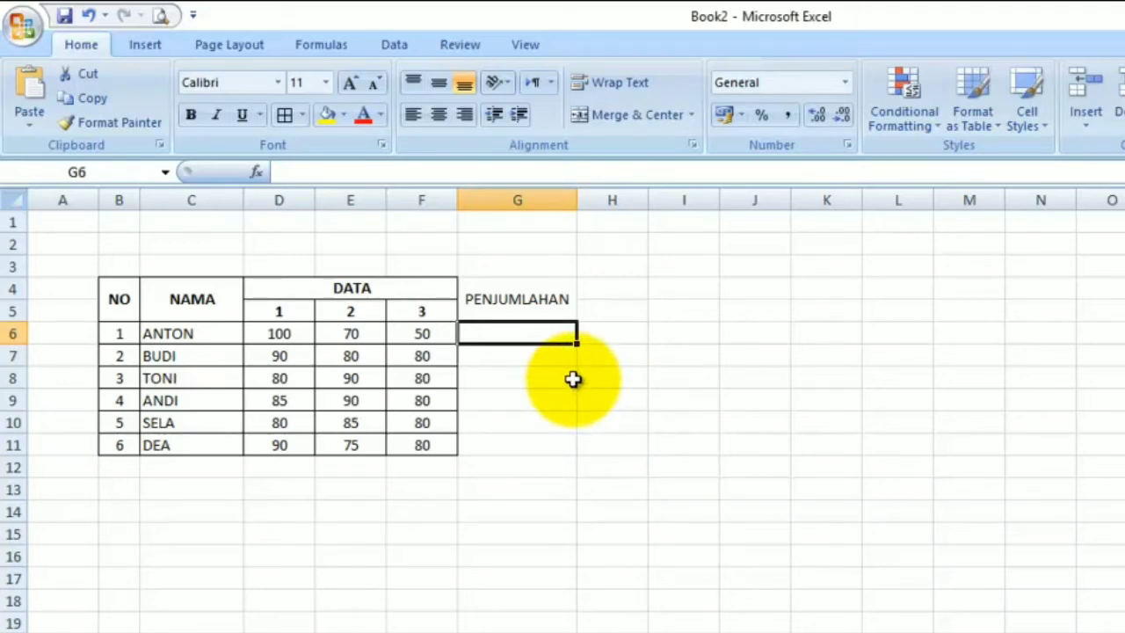
pyautogui.write('+')
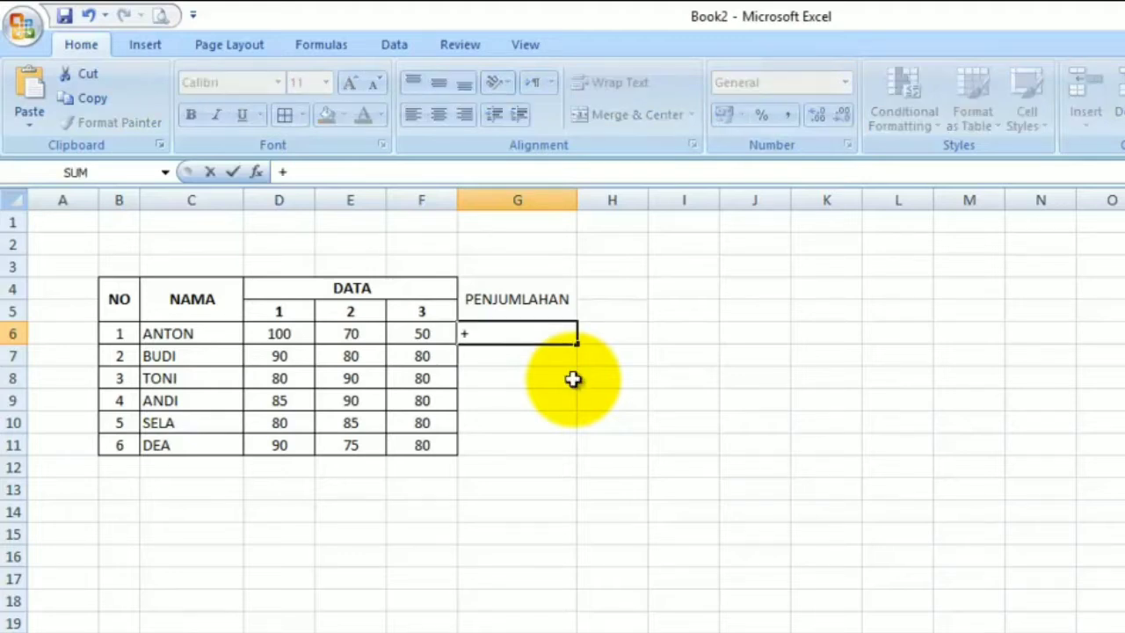
pyautogui.write(' su')
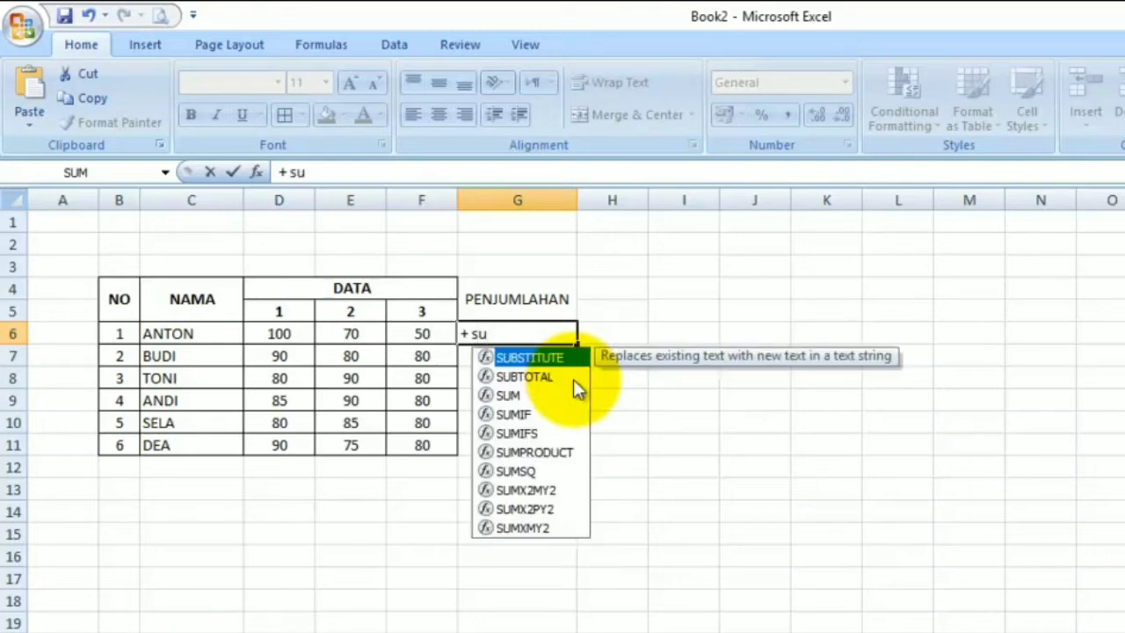
pyautogui.write('m')
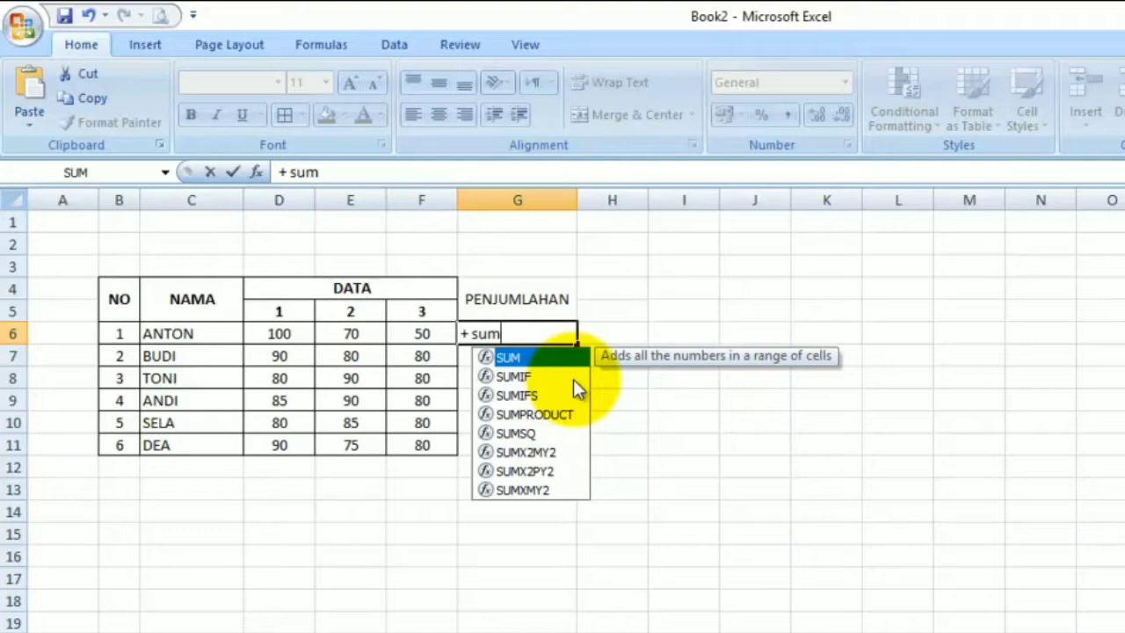
pyautogui.press('Escape')
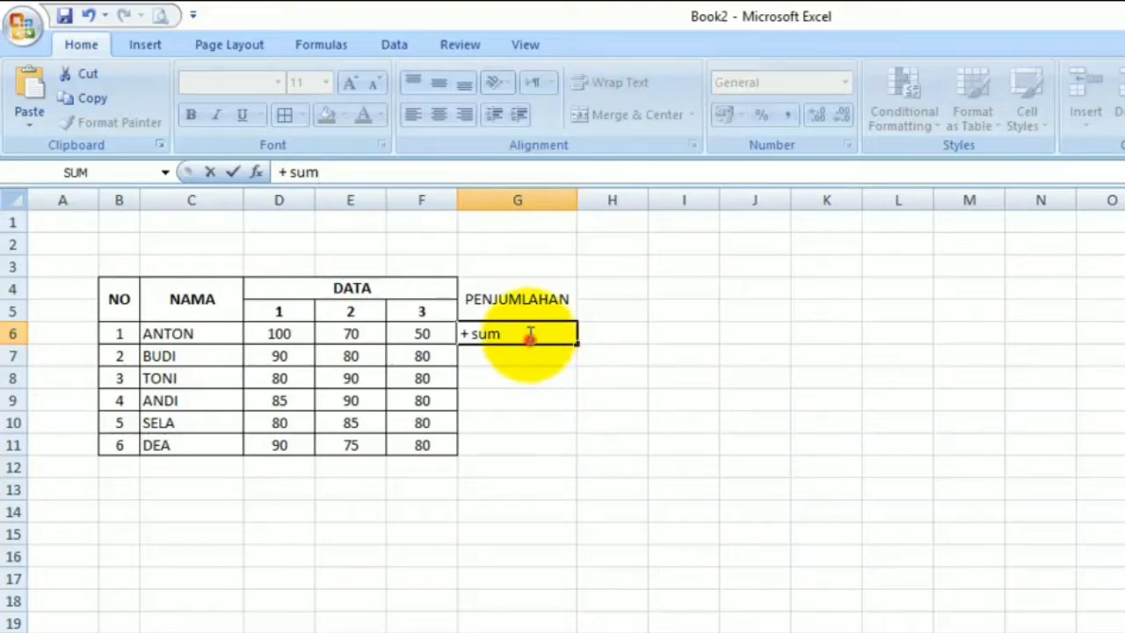
pyautogui.moveTo(528, 333); pyautogui.dragTo(427, 334)
pyautogui.press('Escape')
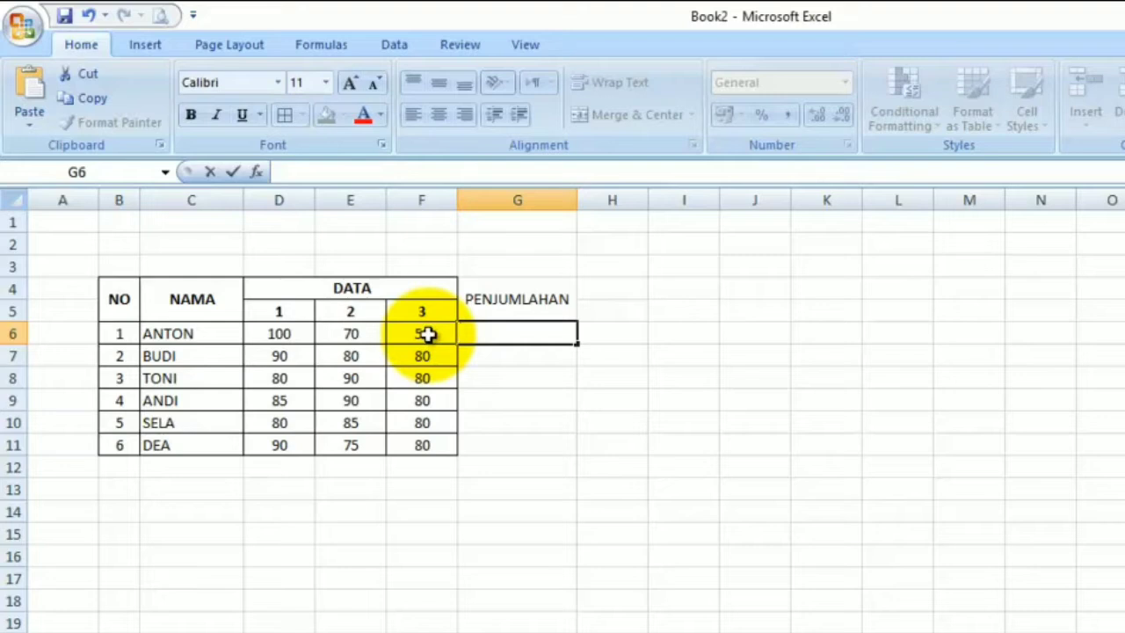
# Add up the three scores of the first row in cell G6 with the formula =D6+E6+F6.
pyautogui.click(295, 335)
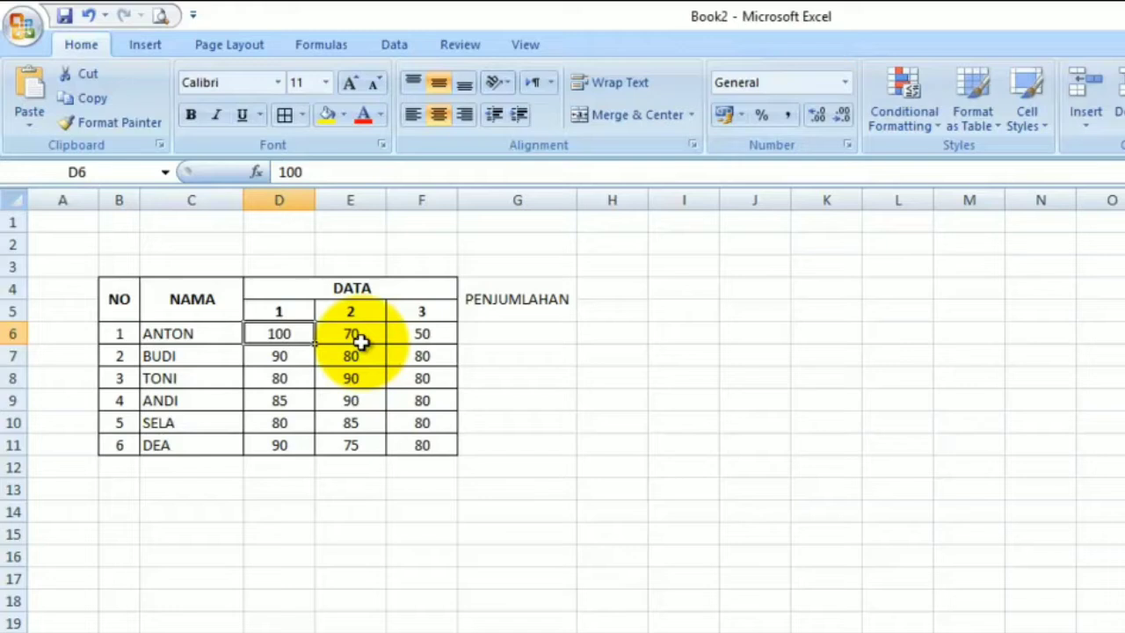
pyautogui.click(512, 339)
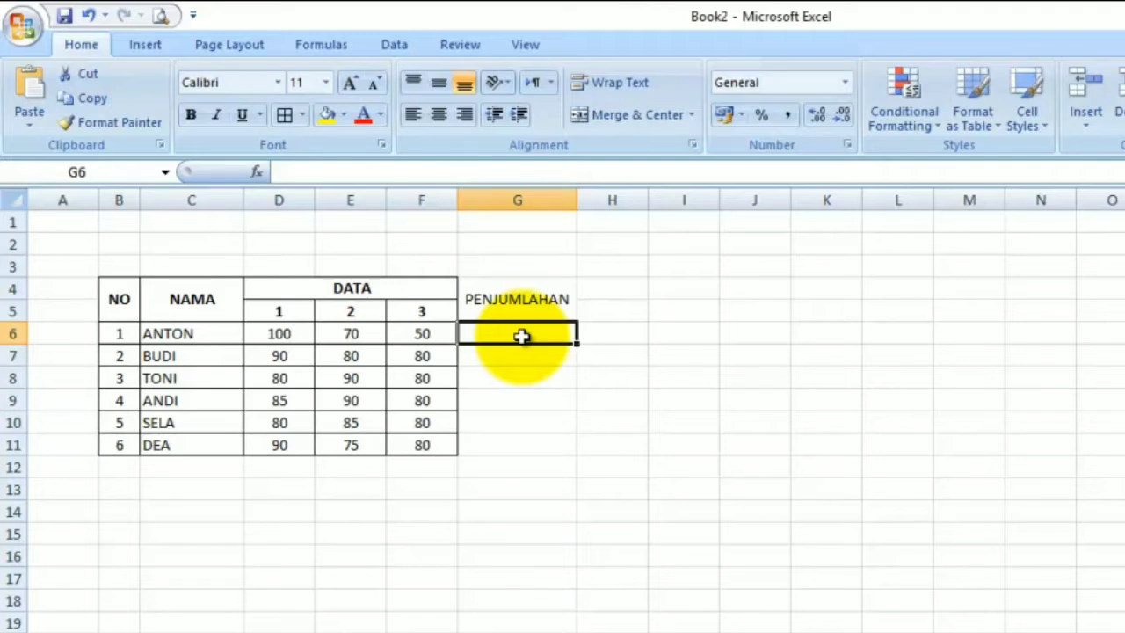
pyautogui.write('=')
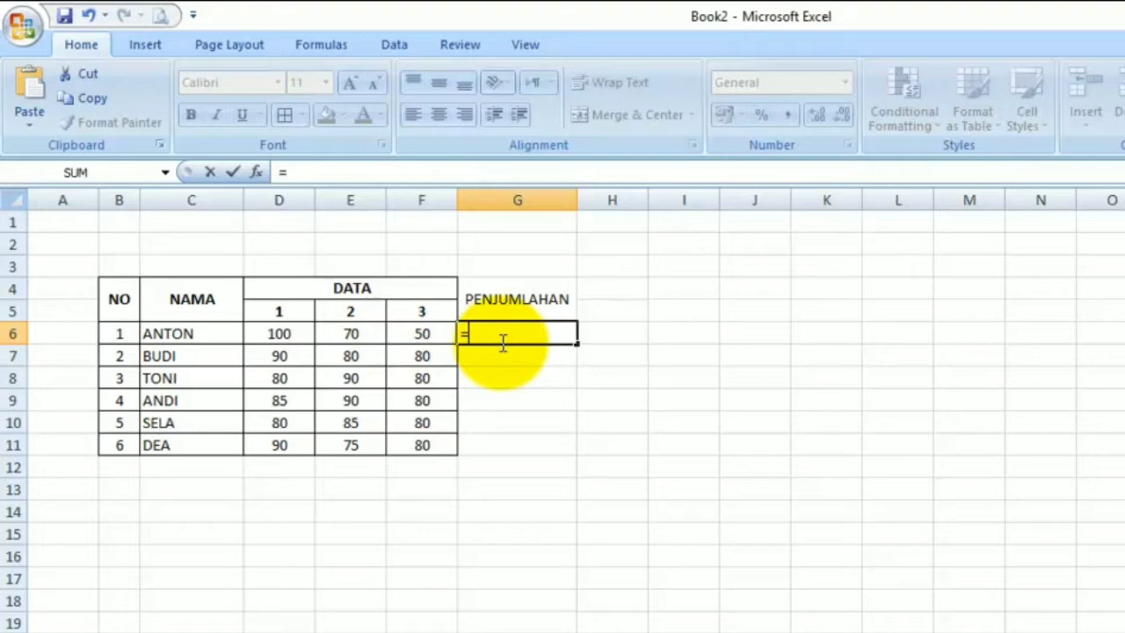
pyautogui.write('D6')
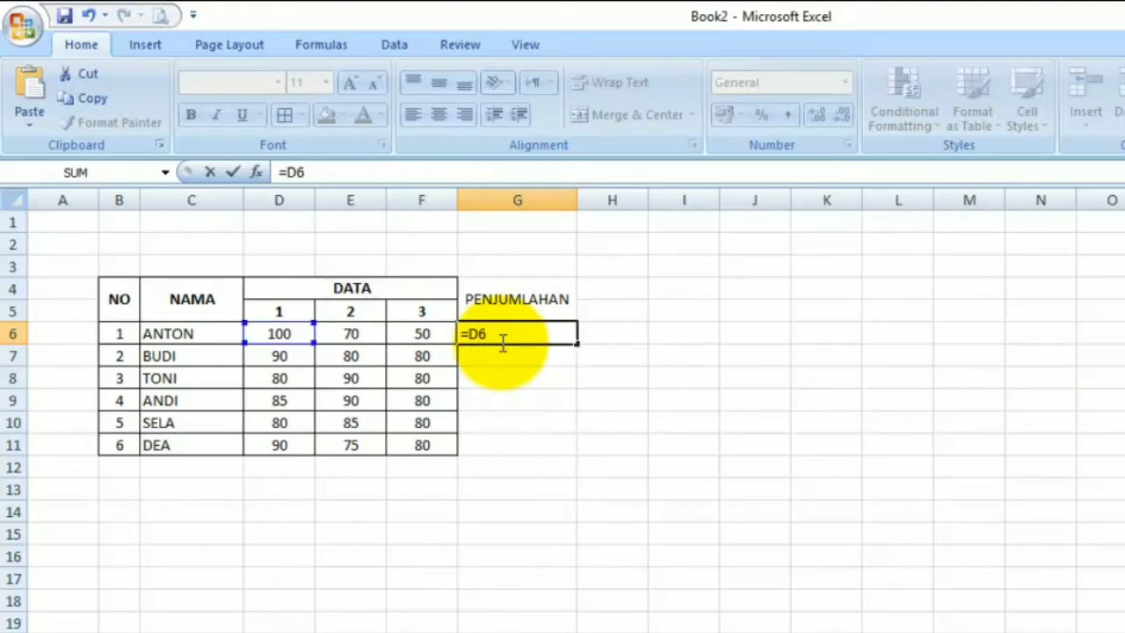
pyautogui.write('+')
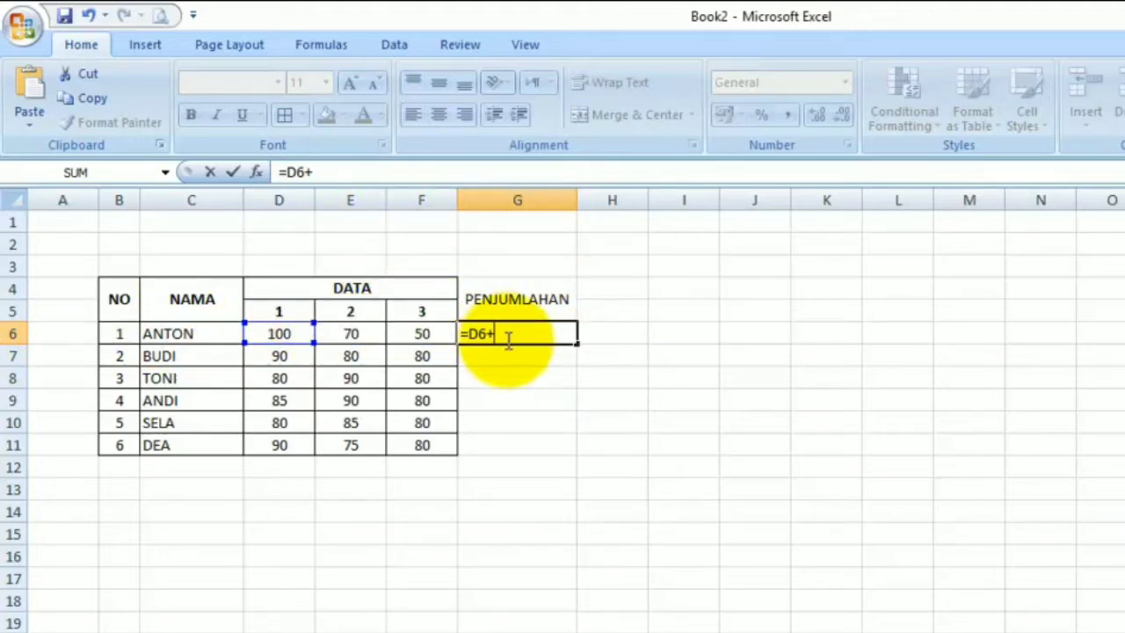
pyautogui.write('E6')
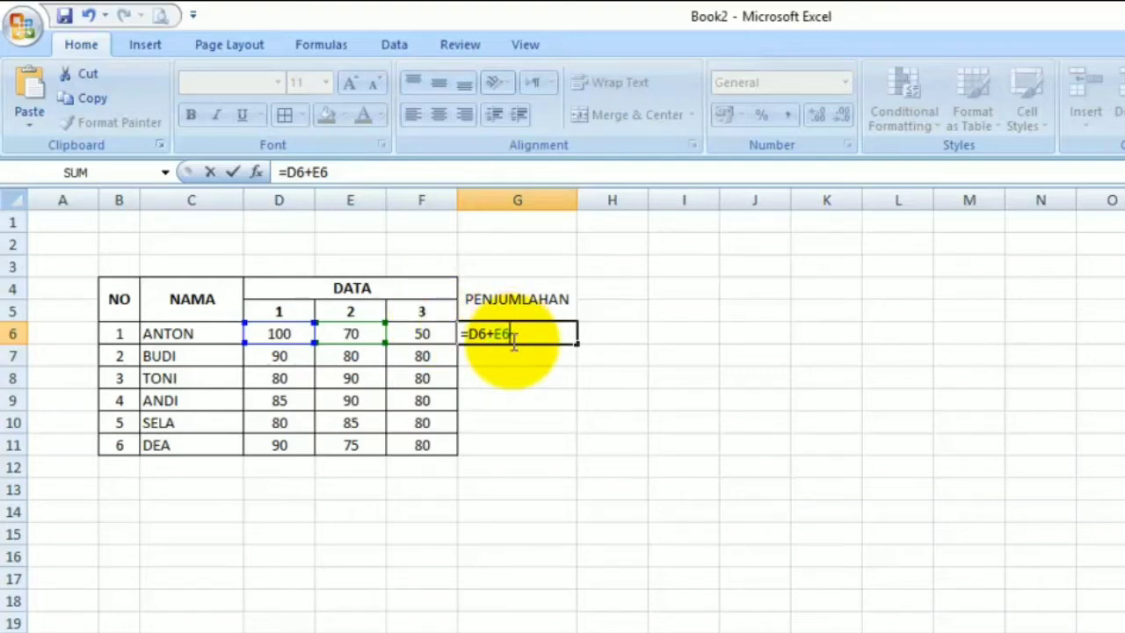
pyautogui.write('+F')
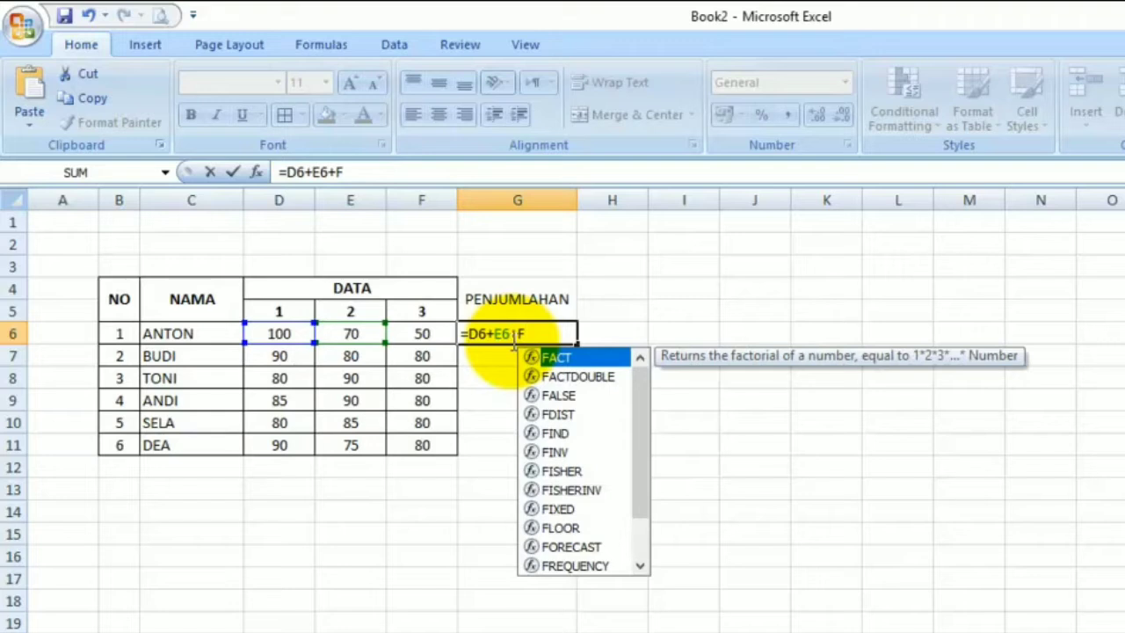
pyautogui.write('6')
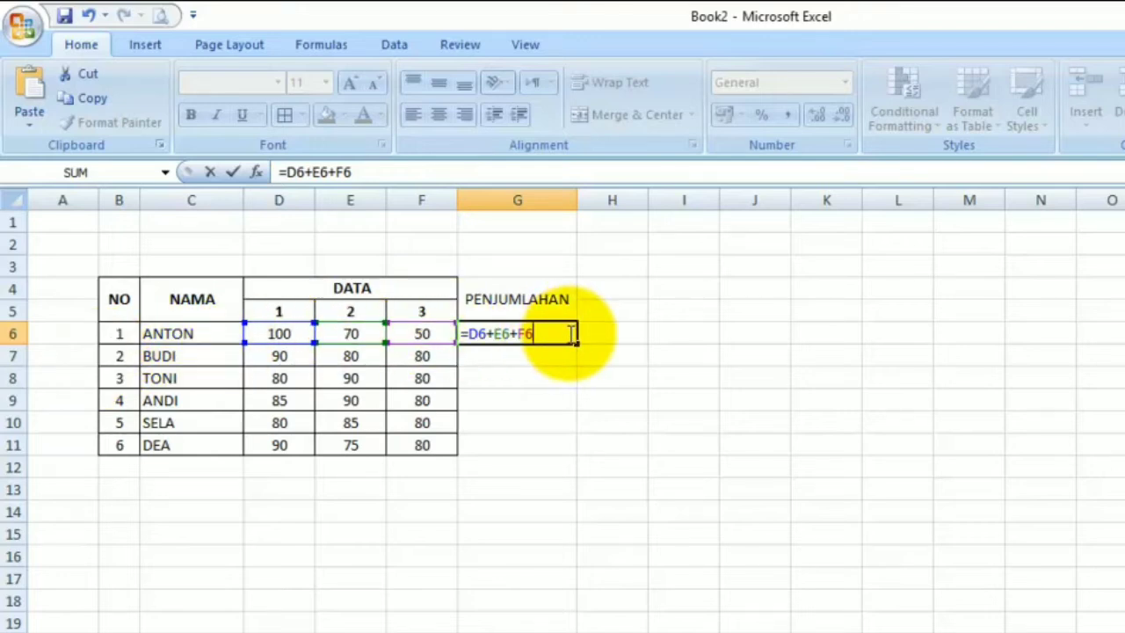
pyautogui.press('Return')
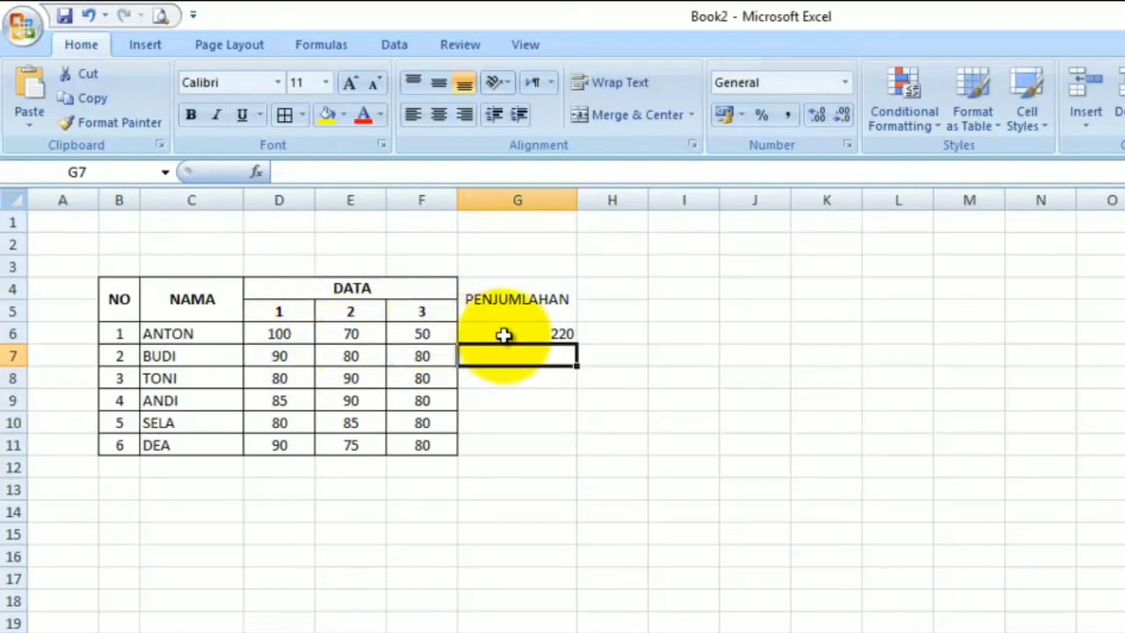
pyautogui.click(549, 329)
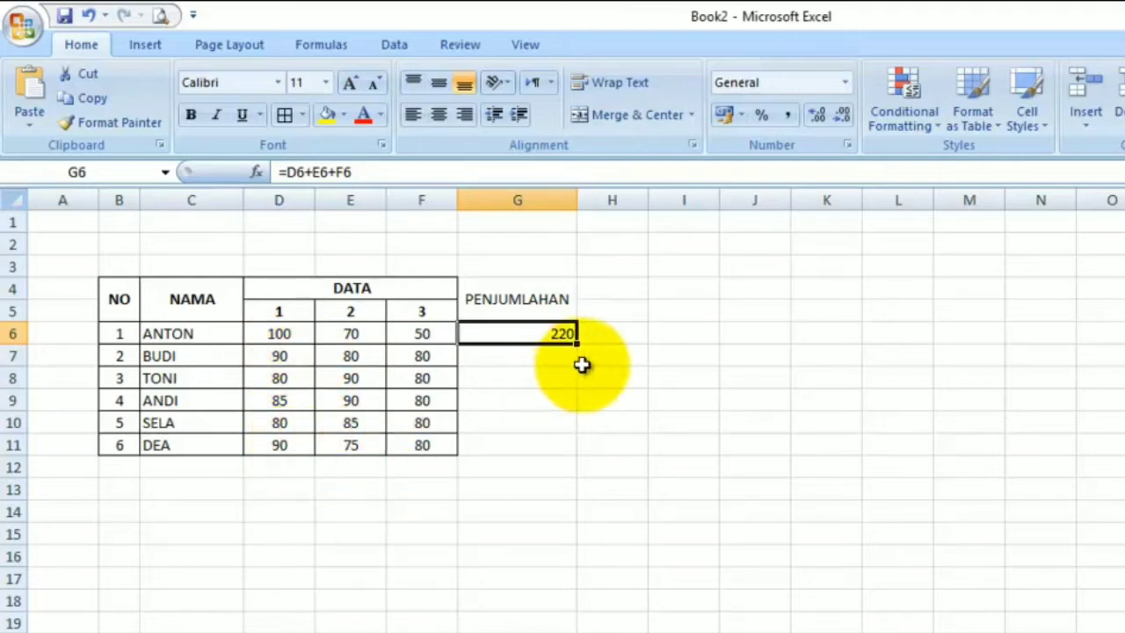
# Add up the first two scores of the second row in cell G7 with the formula =D7+E7.
pyautogui.click(535, 365)
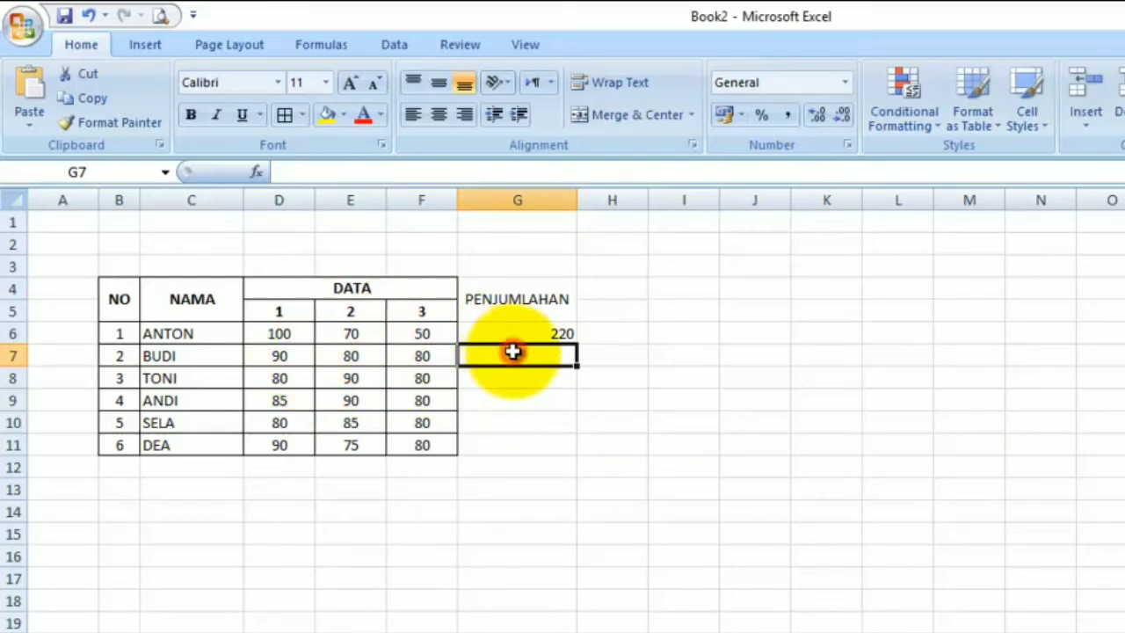
pyautogui.write('=D')
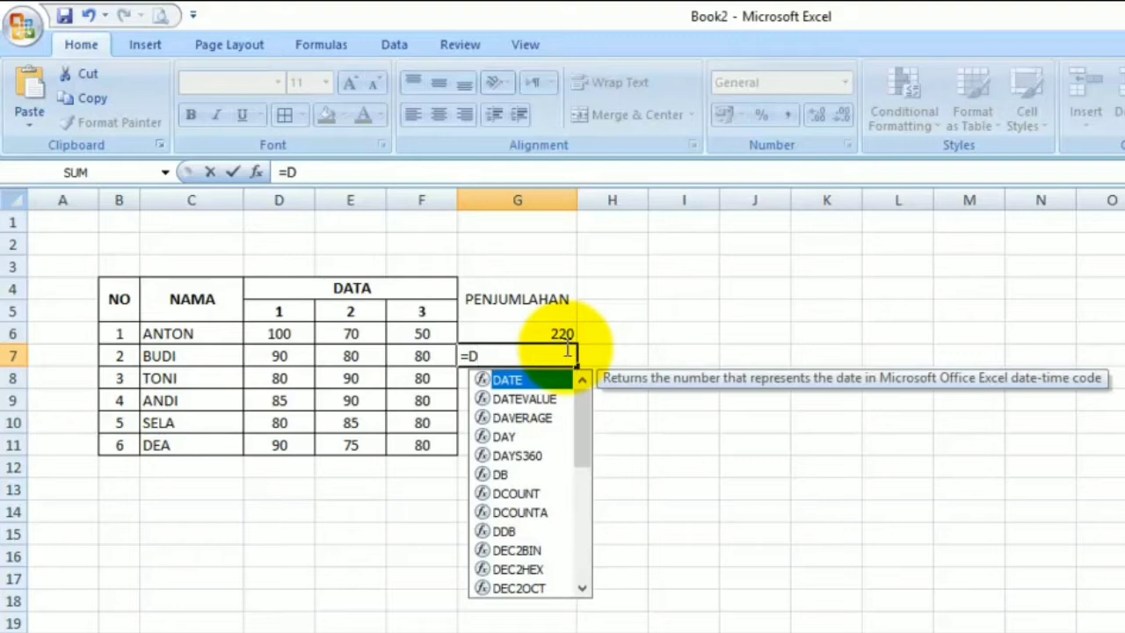
pyautogui.write('7+')
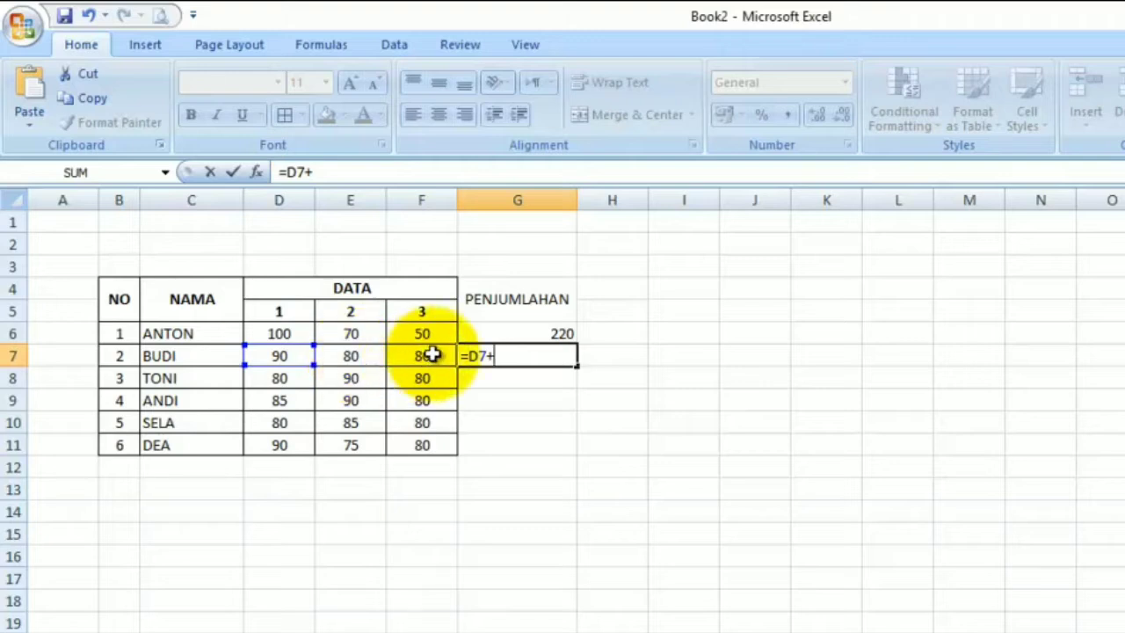
pyautogui.write('E7')
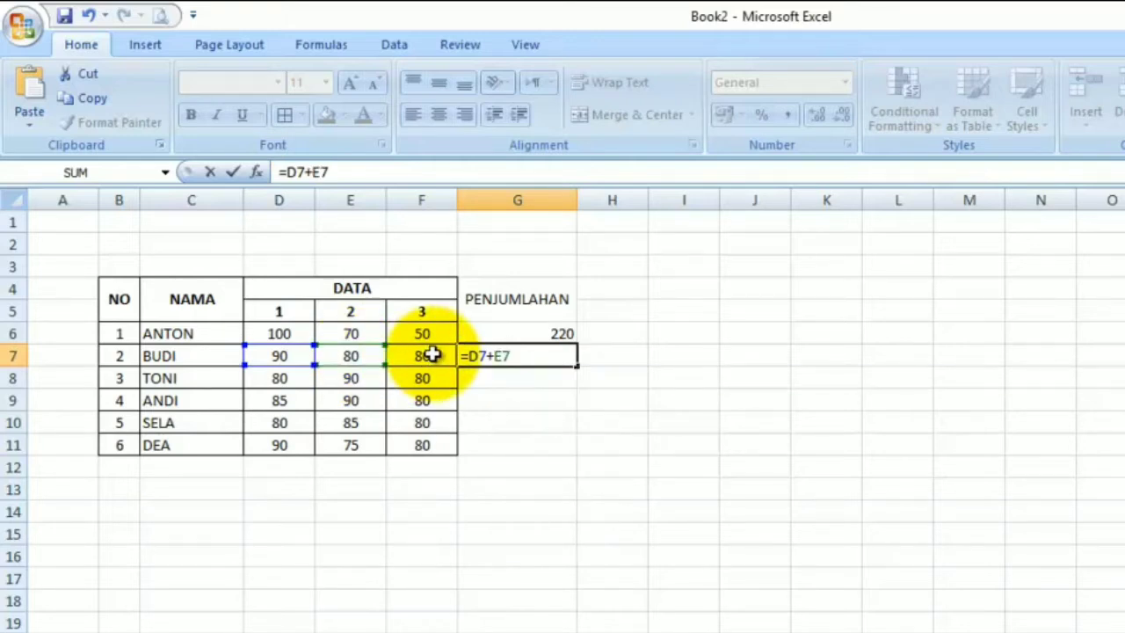
pyautogui.press('Return')
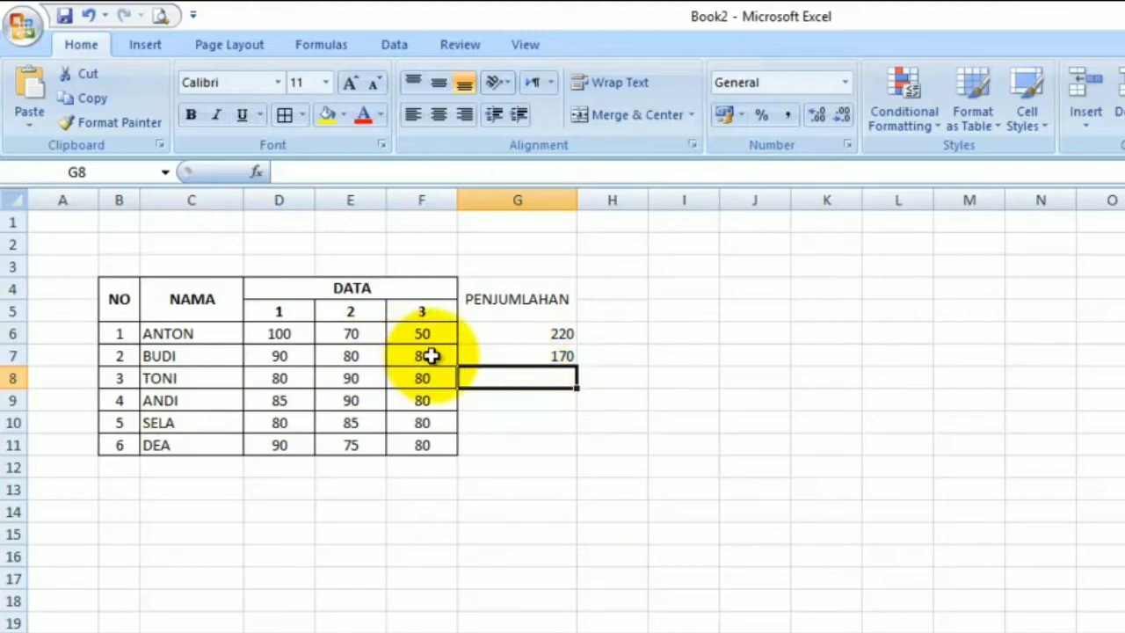
# Review the addition formulas in cells G7 and G6 and the cells they refer to.
pyautogui.click(509, 355)
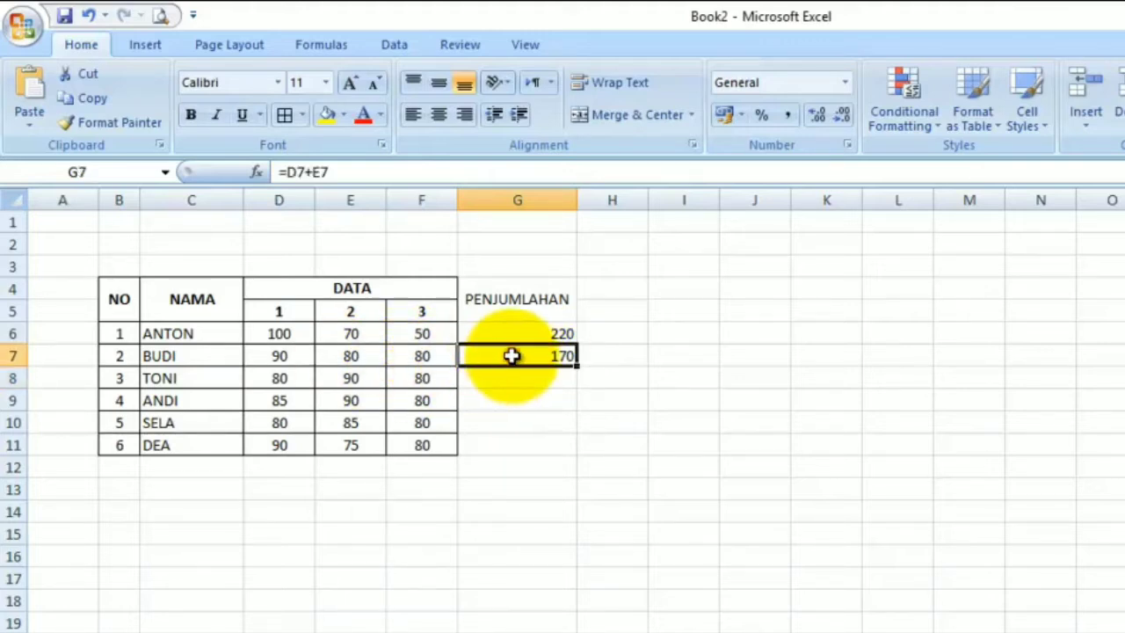
pyautogui.click(343, 171)
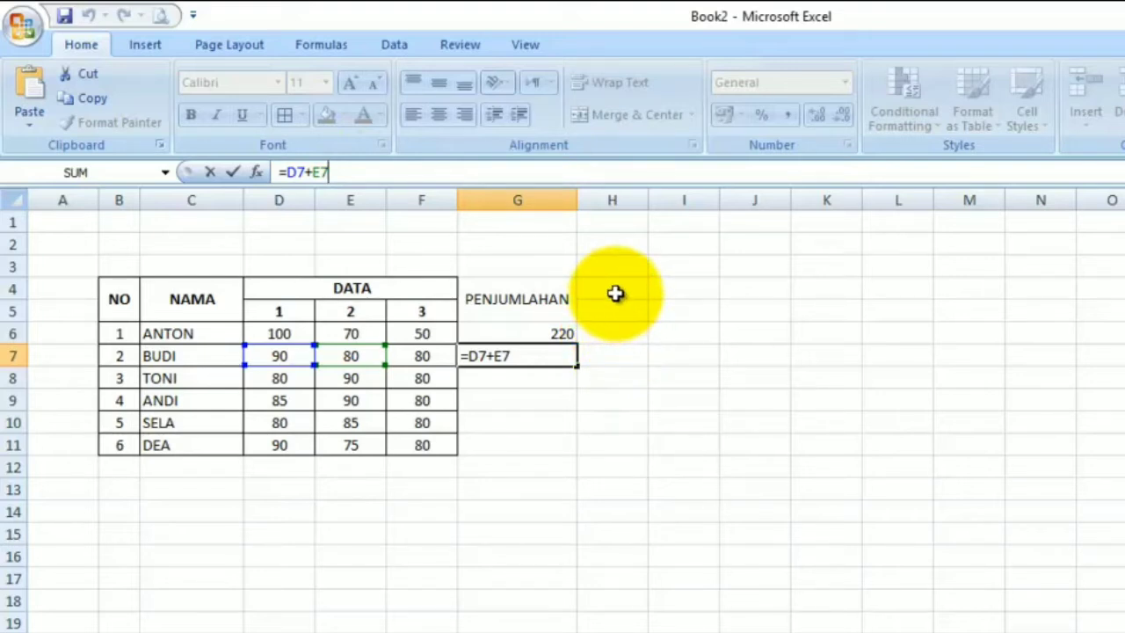
pyautogui.press('Return')
pyautogui.click(536, 334)
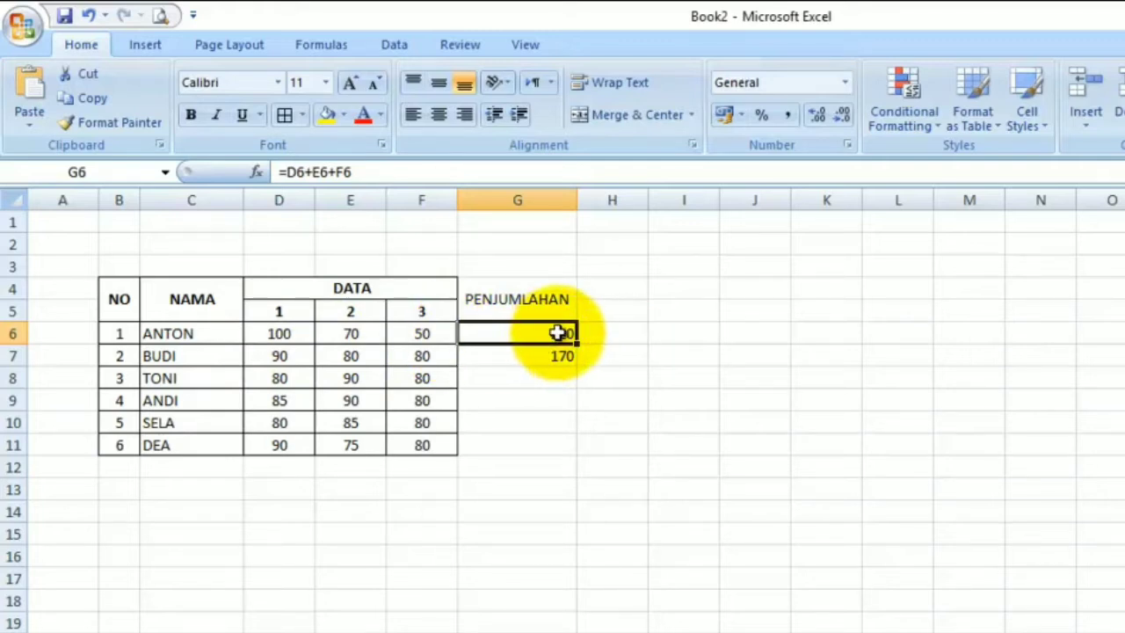
# Total the three scores of the first row in cell H6 with the formula =SUM(D6:F6).
pyautogui.click(618, 334)
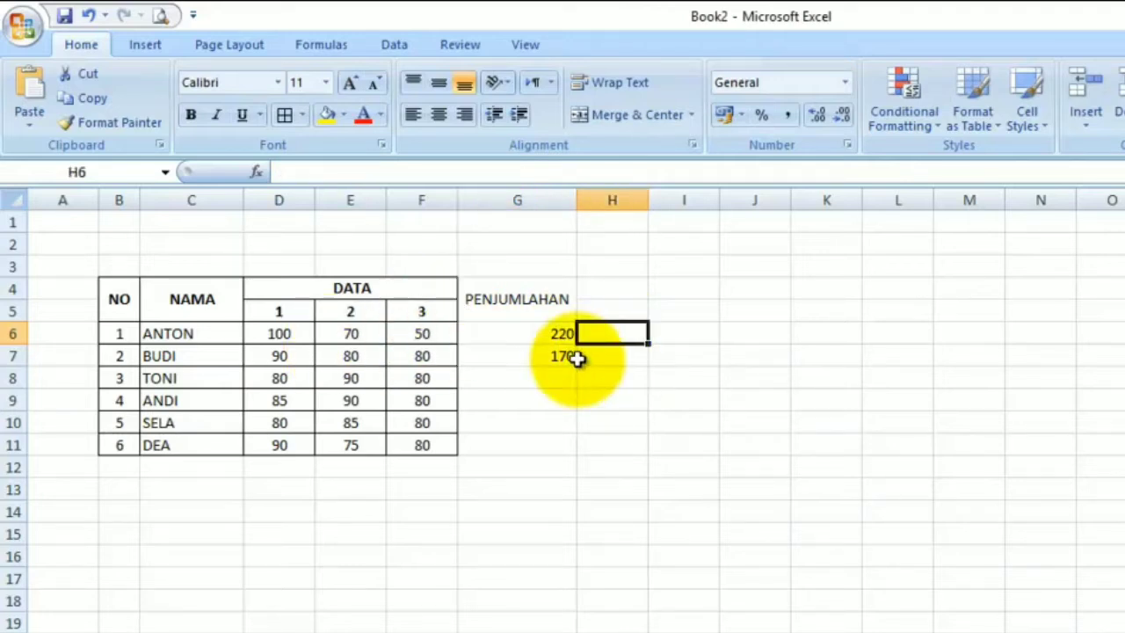
pyautogui.write('=')
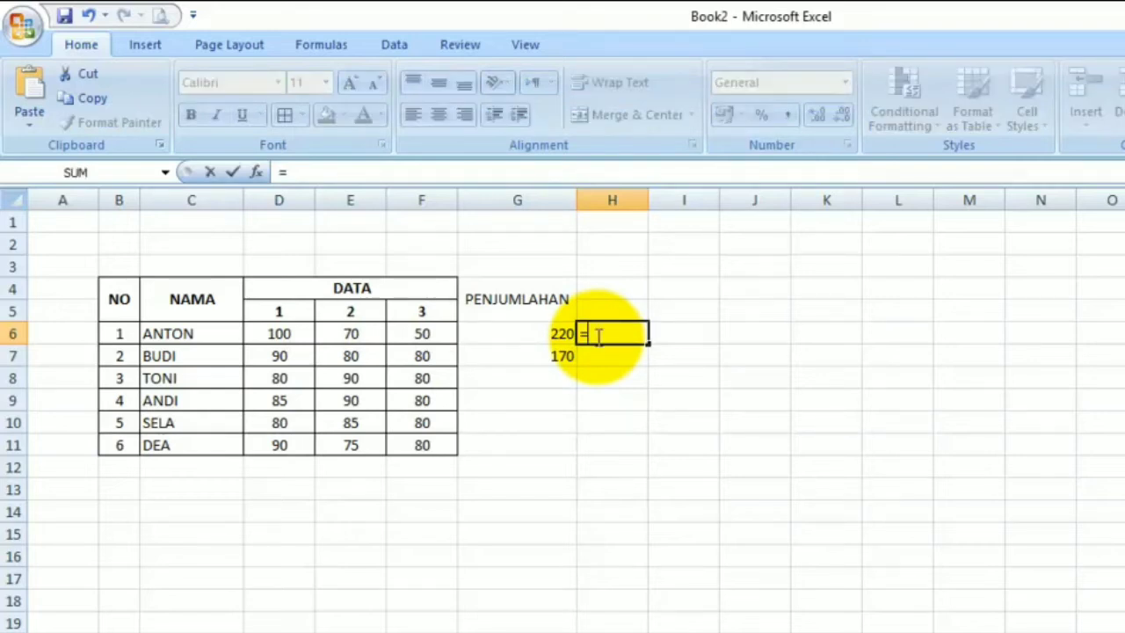
pyautogui.write('SU')
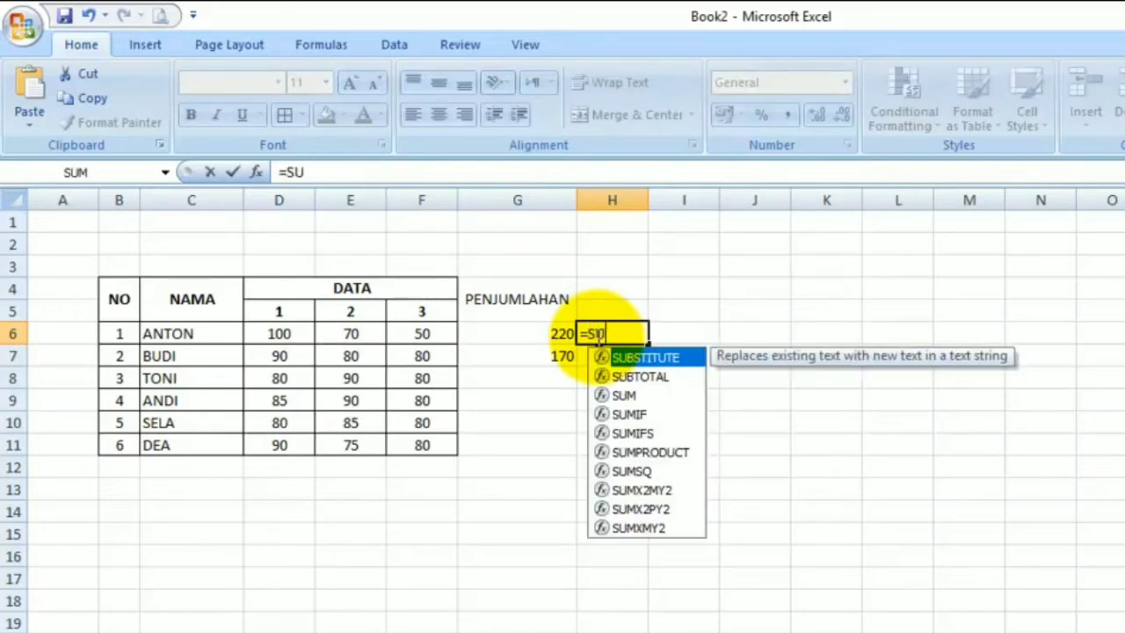
pyautogui.write('M(')
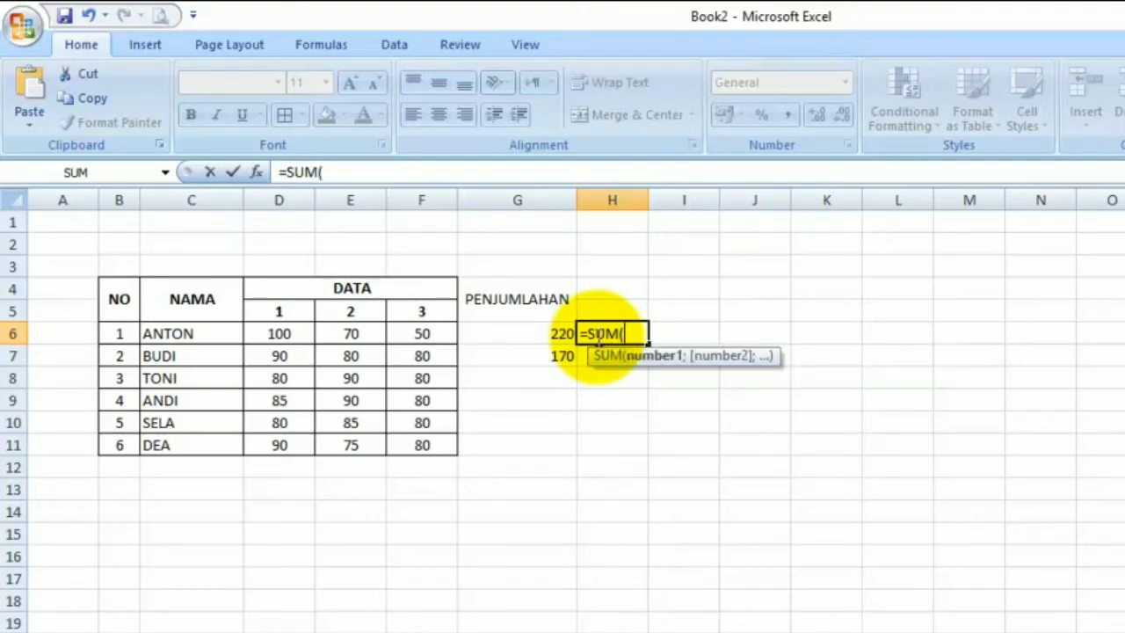
pyautogui.click(279, 334)
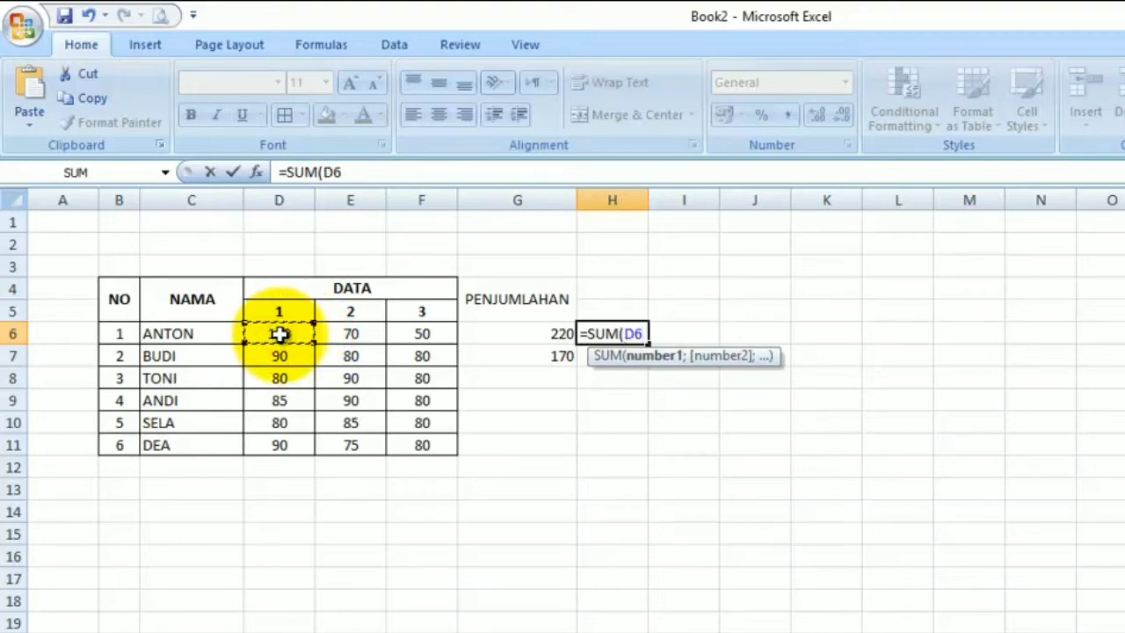
pyautogui.moveTo(288, 334); pyautogui.dragTo(441, 331)
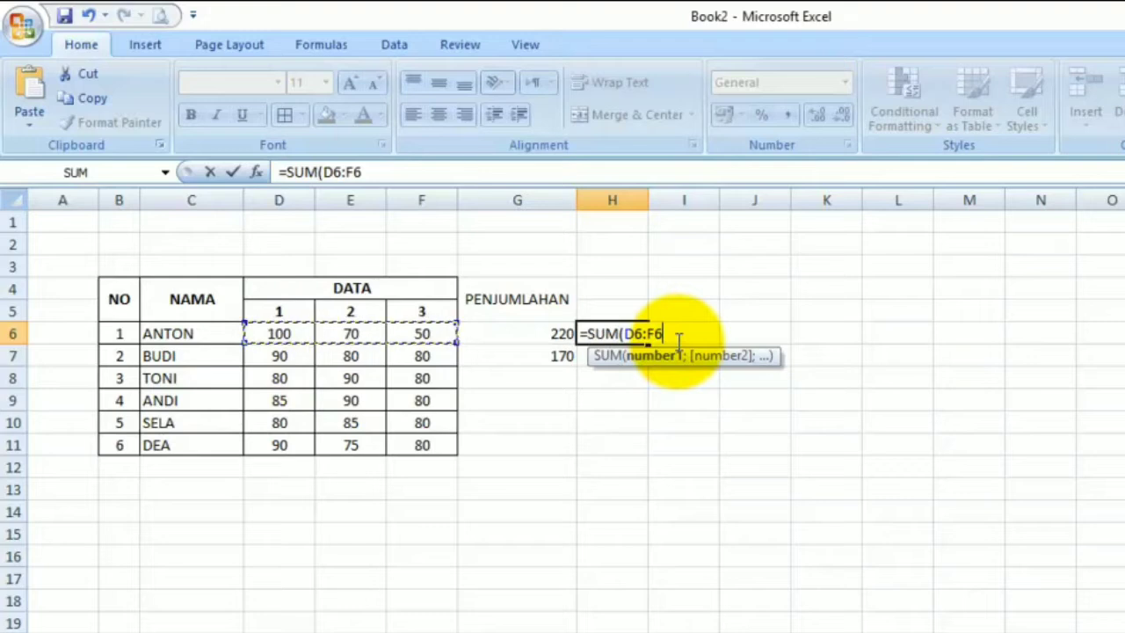
pyautogui.write(')')
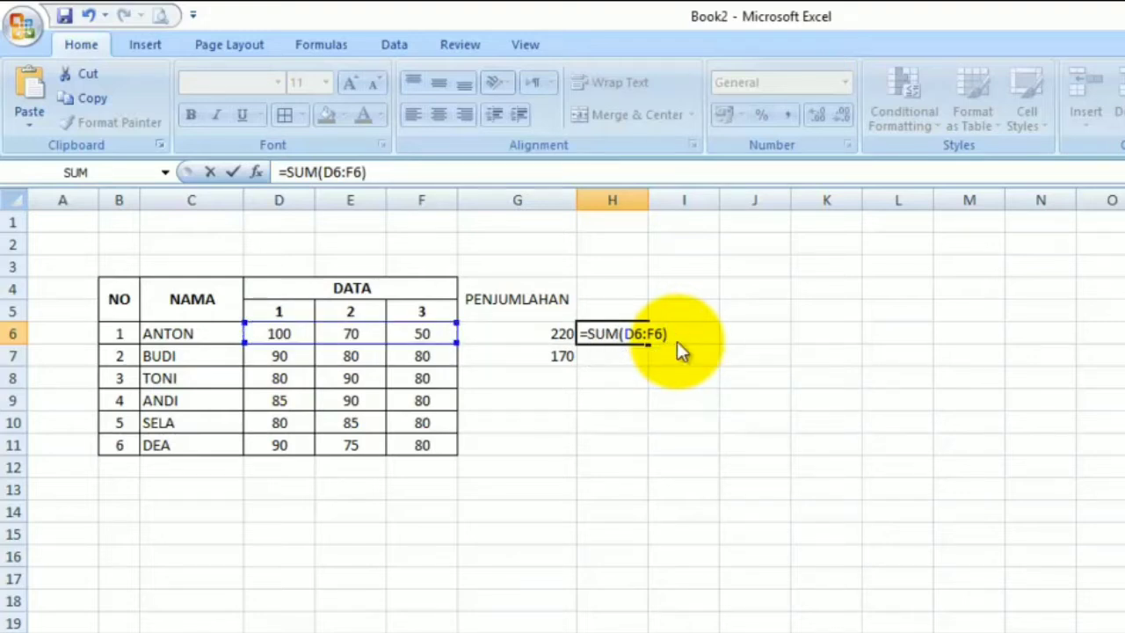
pyautogui.press('Return')
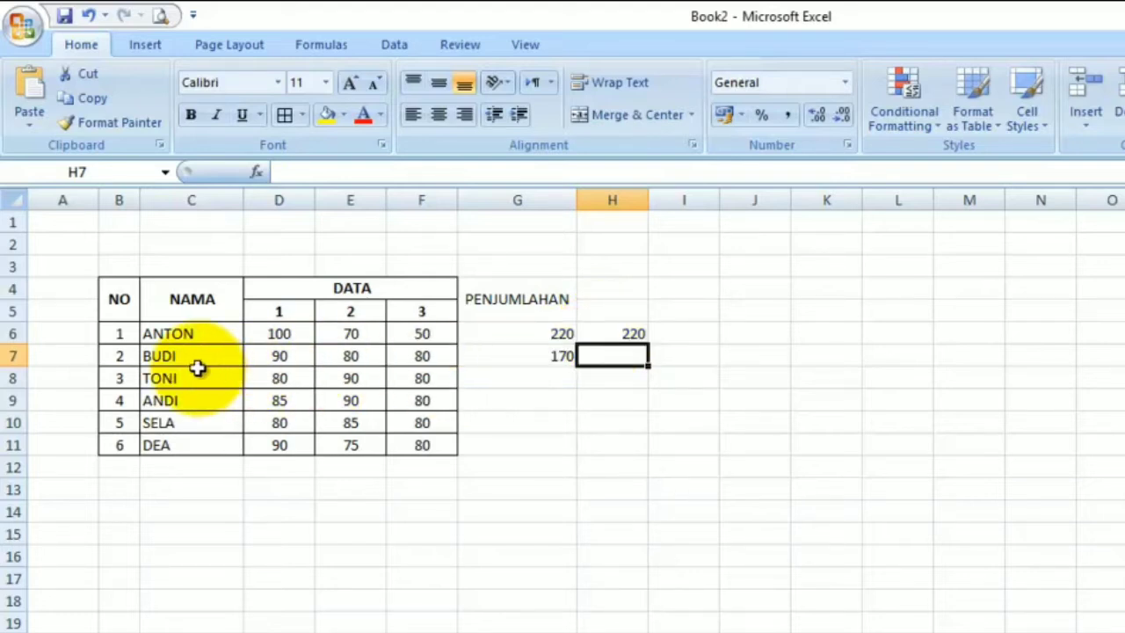
# Review the SUM formula in cell H6 and its referenced range, and clear the cell.
pyautogui.click(626, 334)
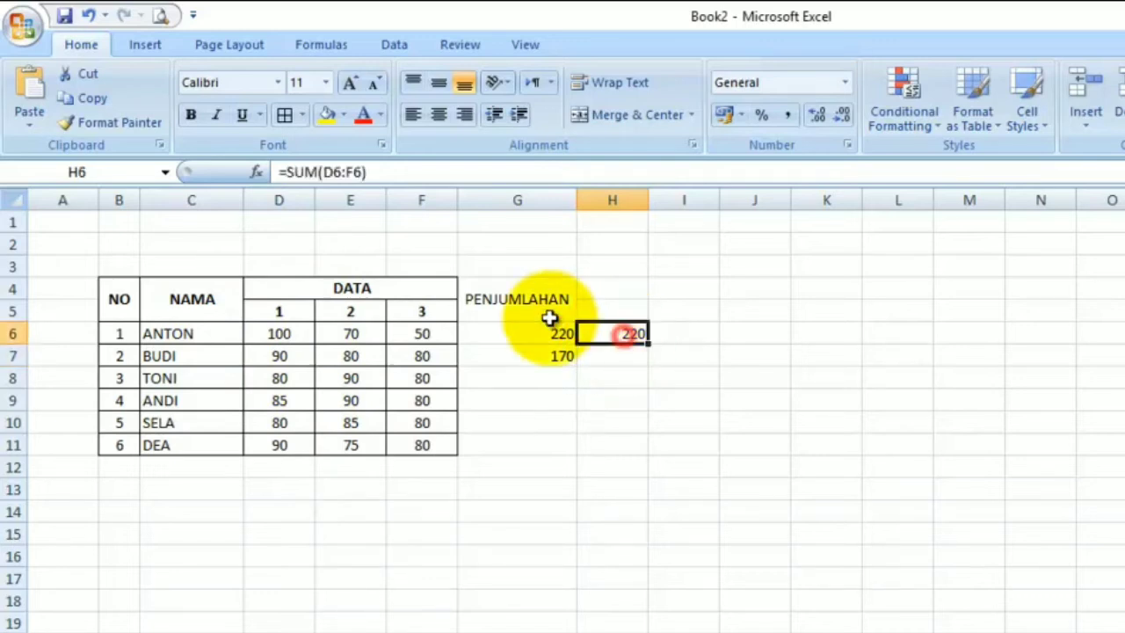
pyautogui.click(364, 172)
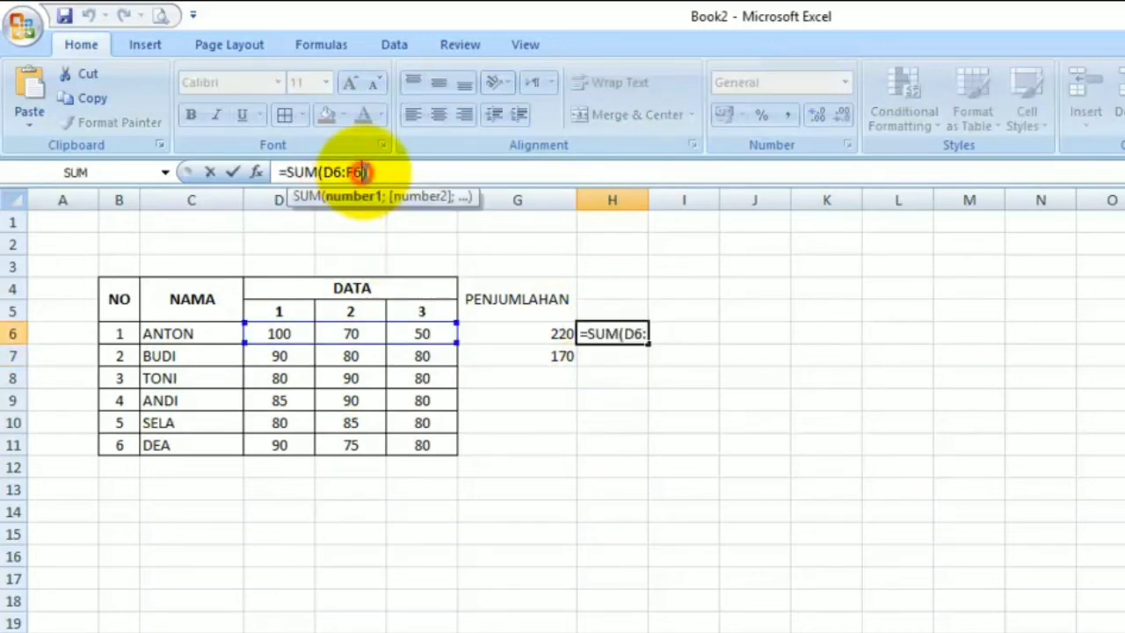
pyautogui.click(657, 356)
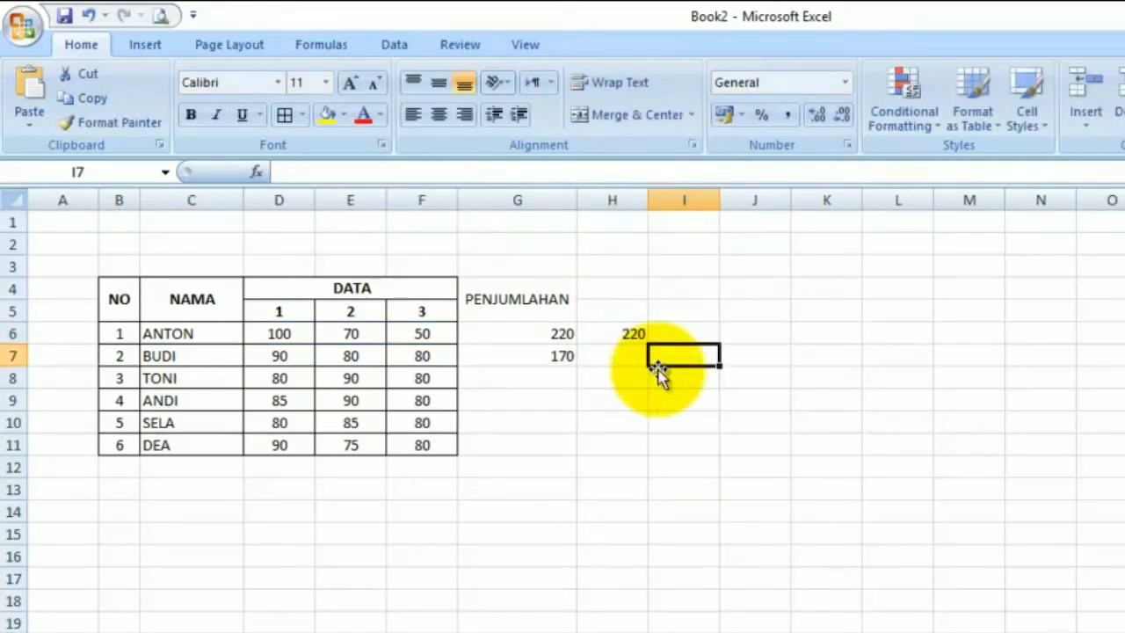
pyautogui.click(631, 333)
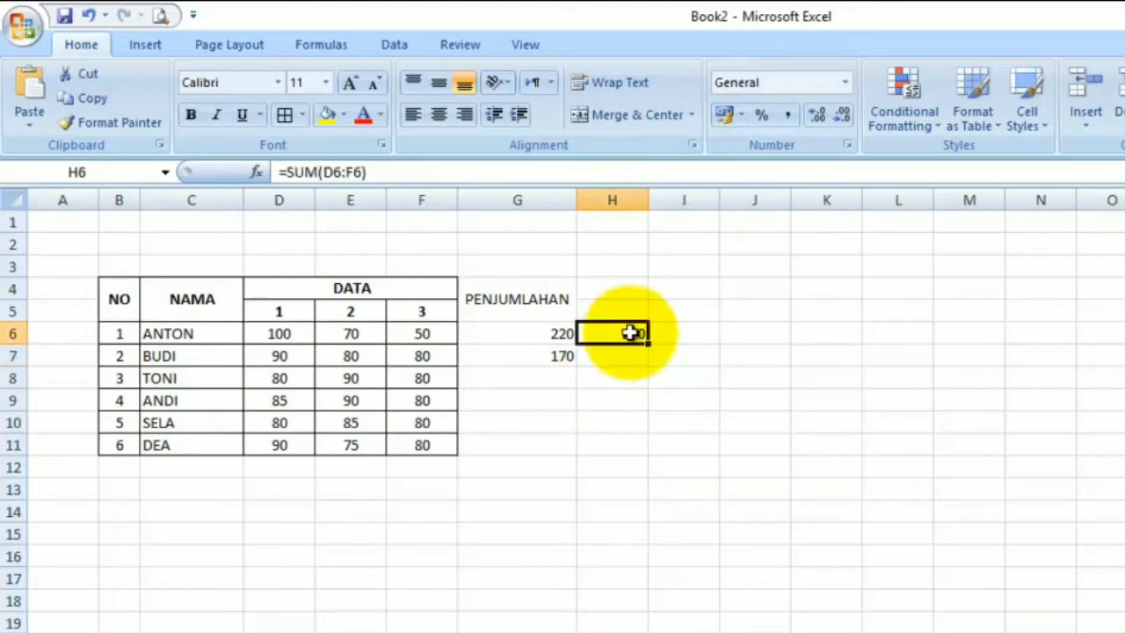
pyautogui.press('Delete')
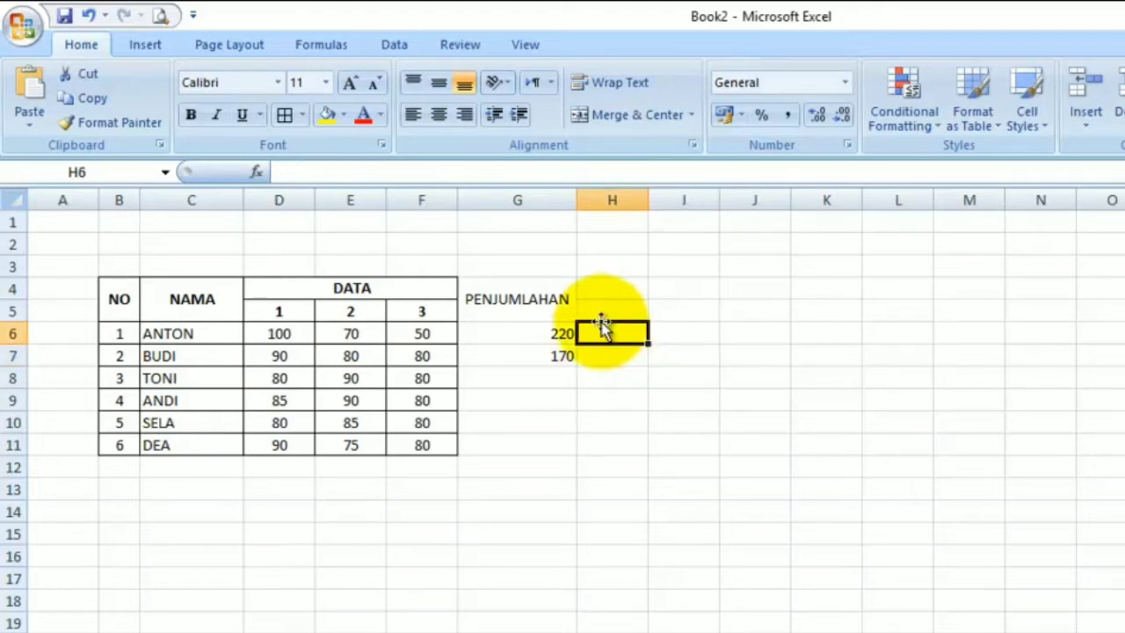
# Enter the heading PENGURANGAN in cell H4, beside the PENJUMLAHAN heading.
pyautogui.click(602, 291)
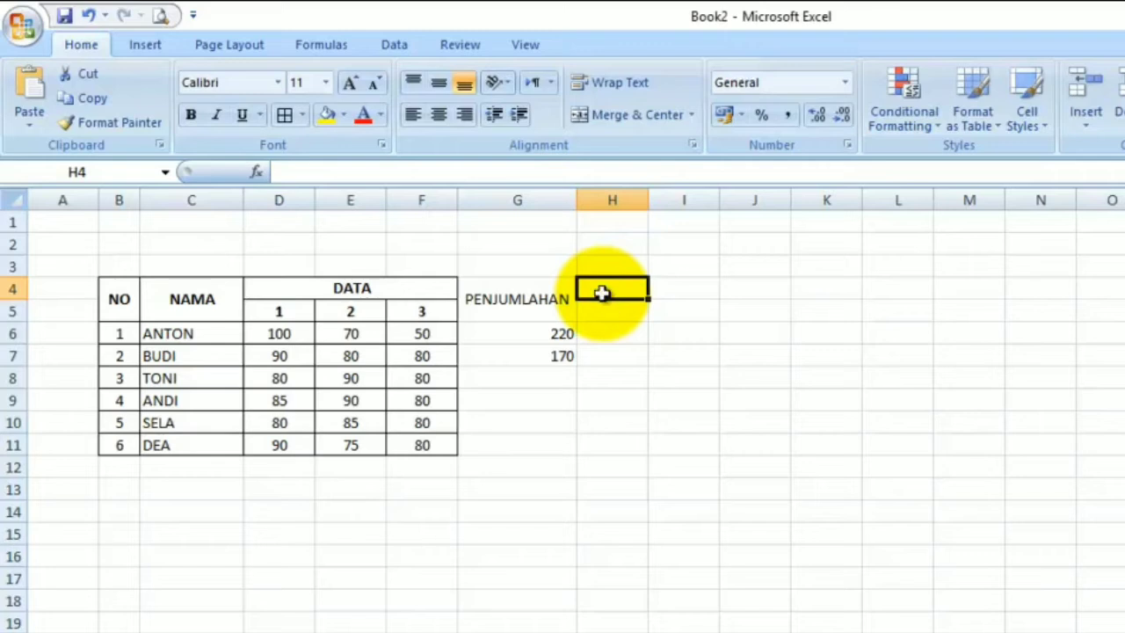
pyautogui.write('PENGURANGAN')
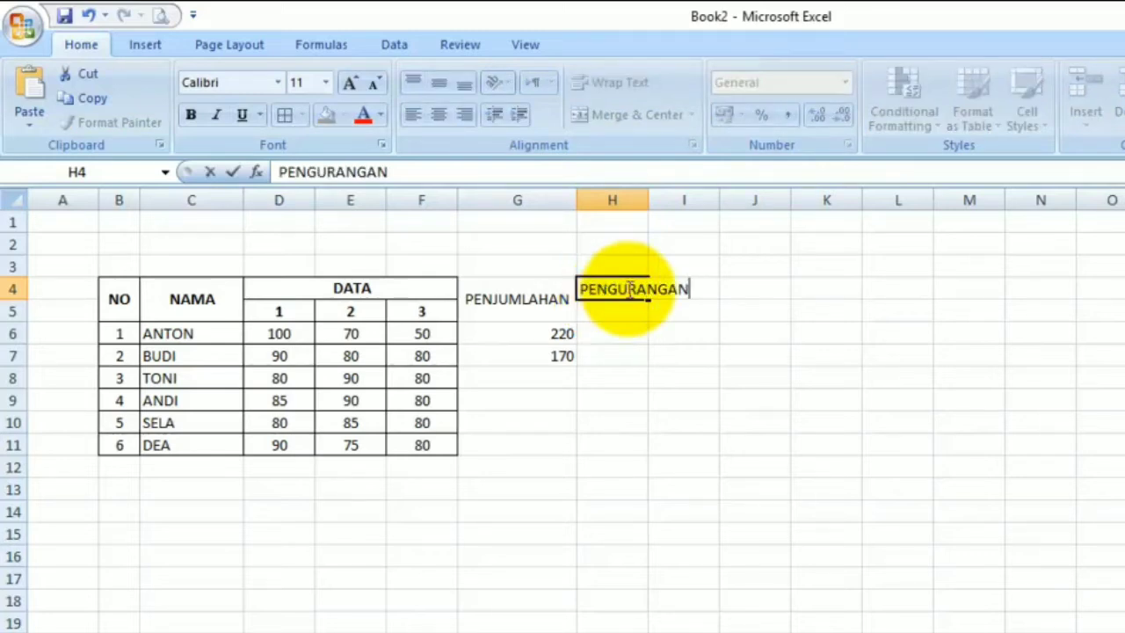
pyautogui.click(734, 306)
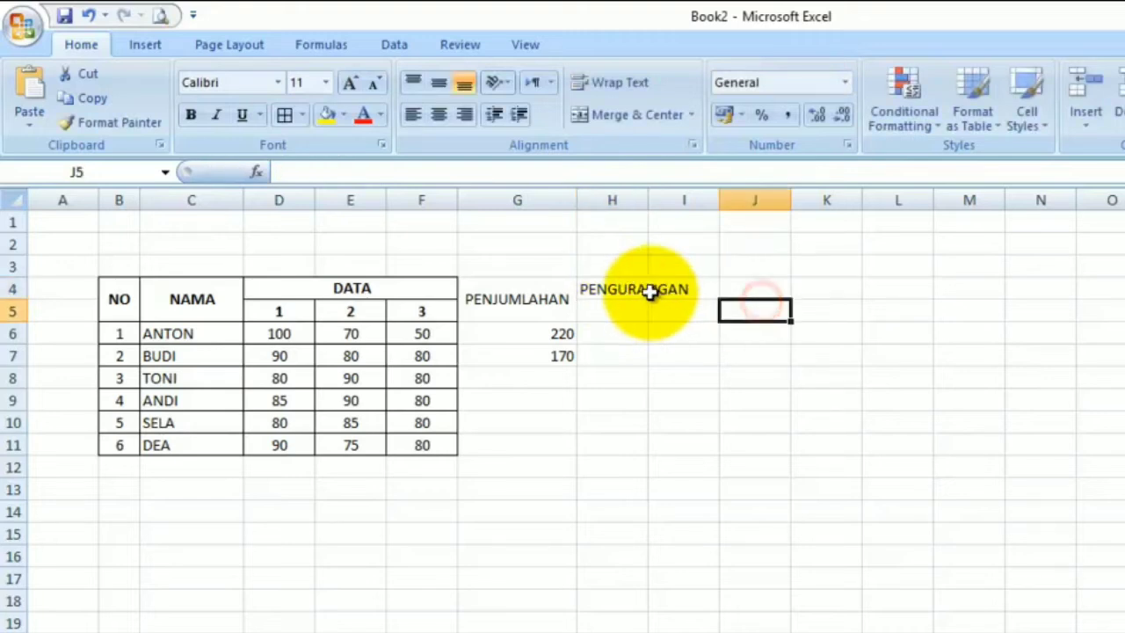
# Merge and center H4:H5 with middle vertical alignment, and widen column H to fit the PENGURANGAN heading.
pyautogui.moveTo(621, 284); pyautogui.dragTo(618, 303)
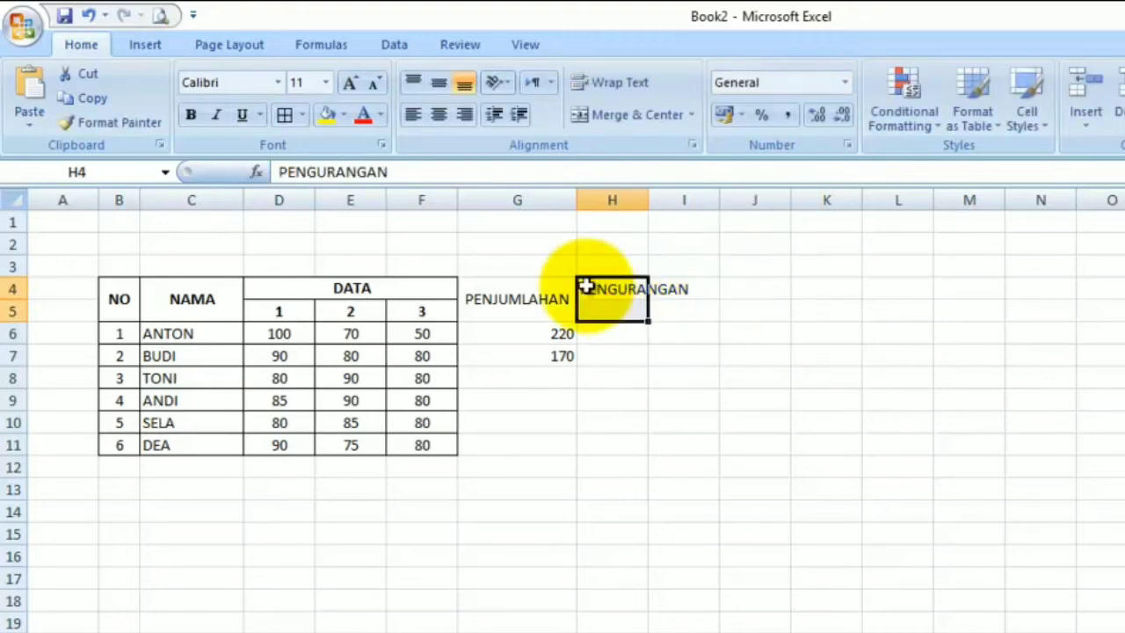
pyautogui.click(439, 114)
pyautogui.click(439, 82)
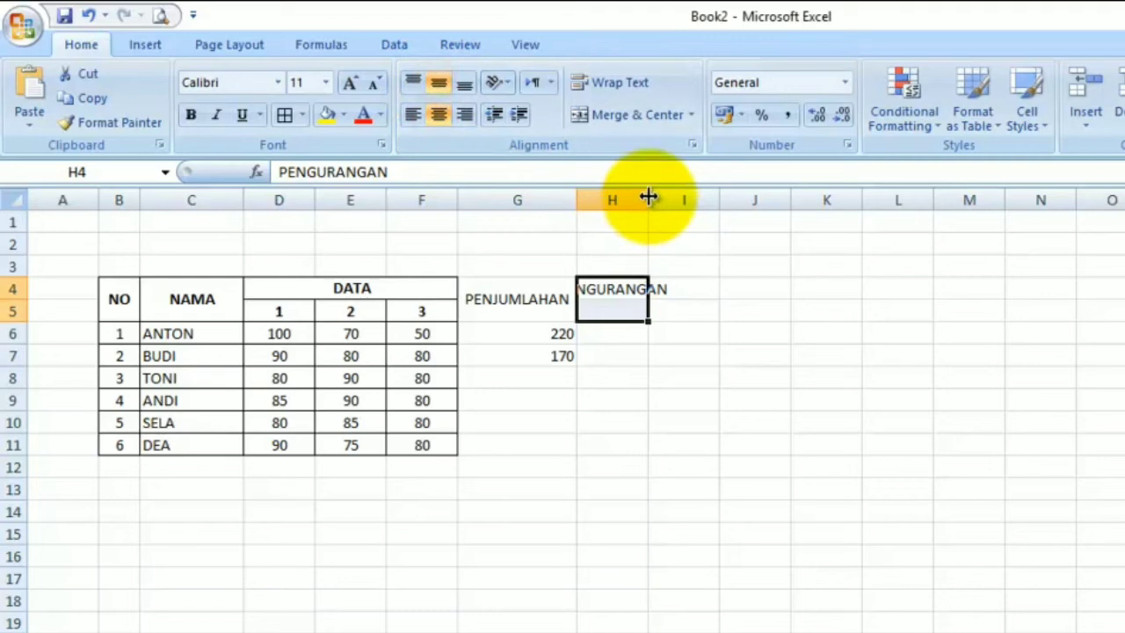
pyautogui.moveTo(649, 202); pyautogui.dragTo(706, 202)
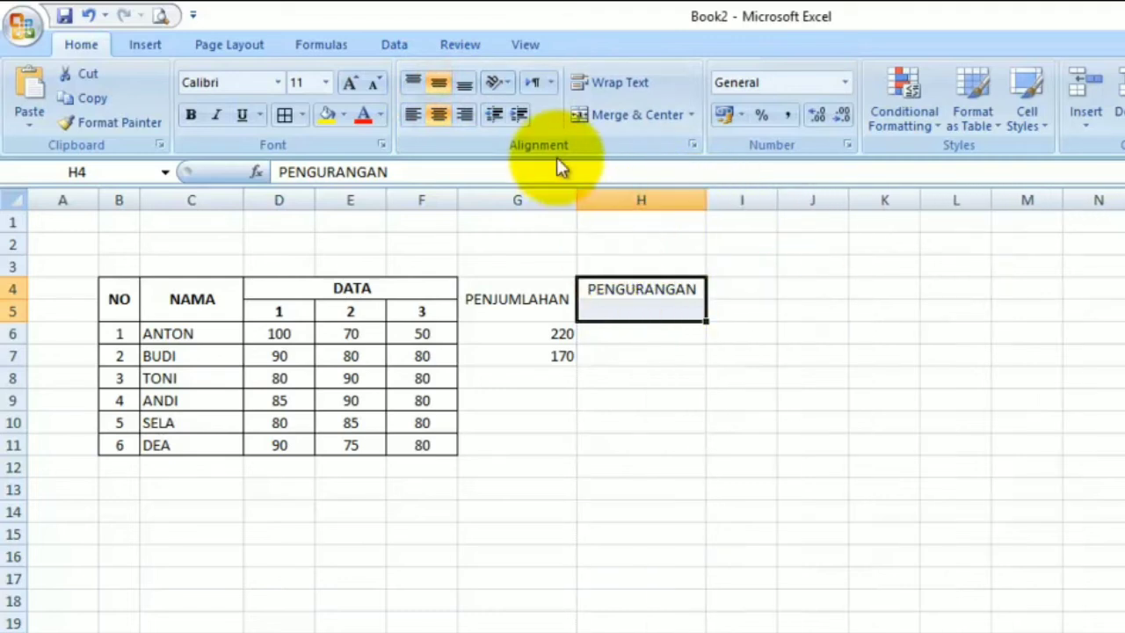
pyautogui.click(613, 115)
pyautogui.click(763, 318)
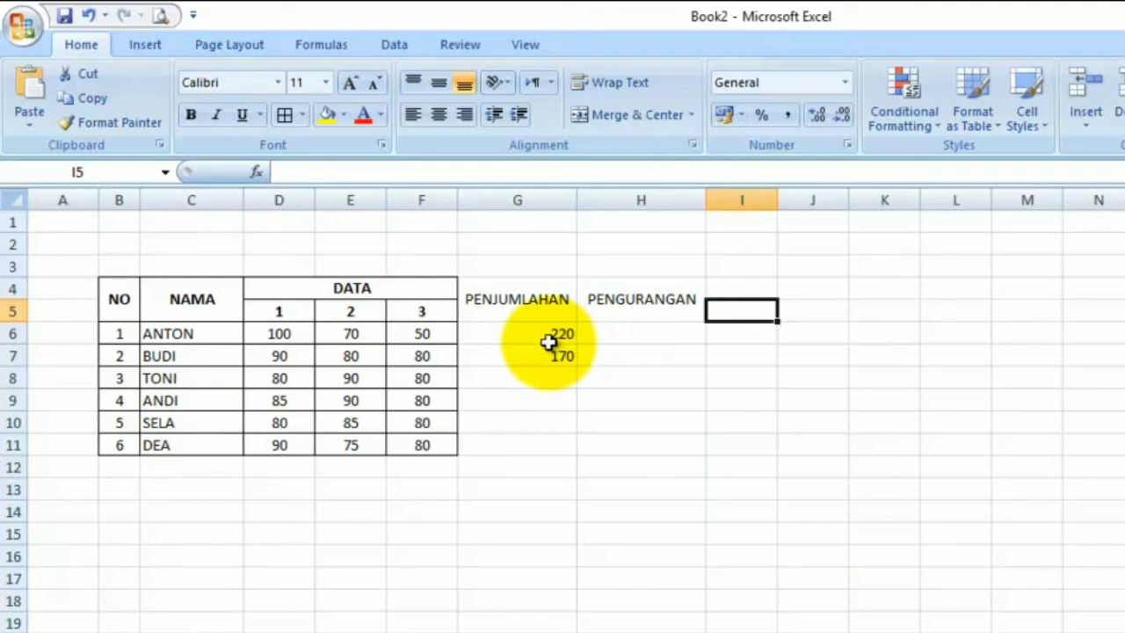
# Subtract the first row's third score from its first score in cell H6 with the formula =D6-F6.
pyautogui.click(644, 339)
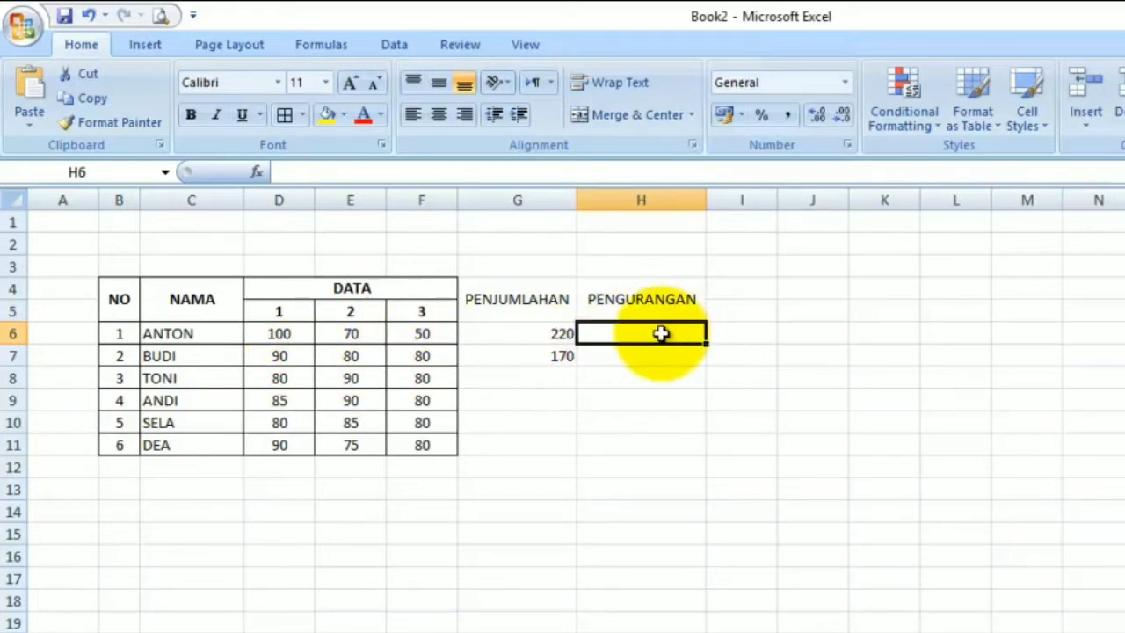
pyautogui.write('=')
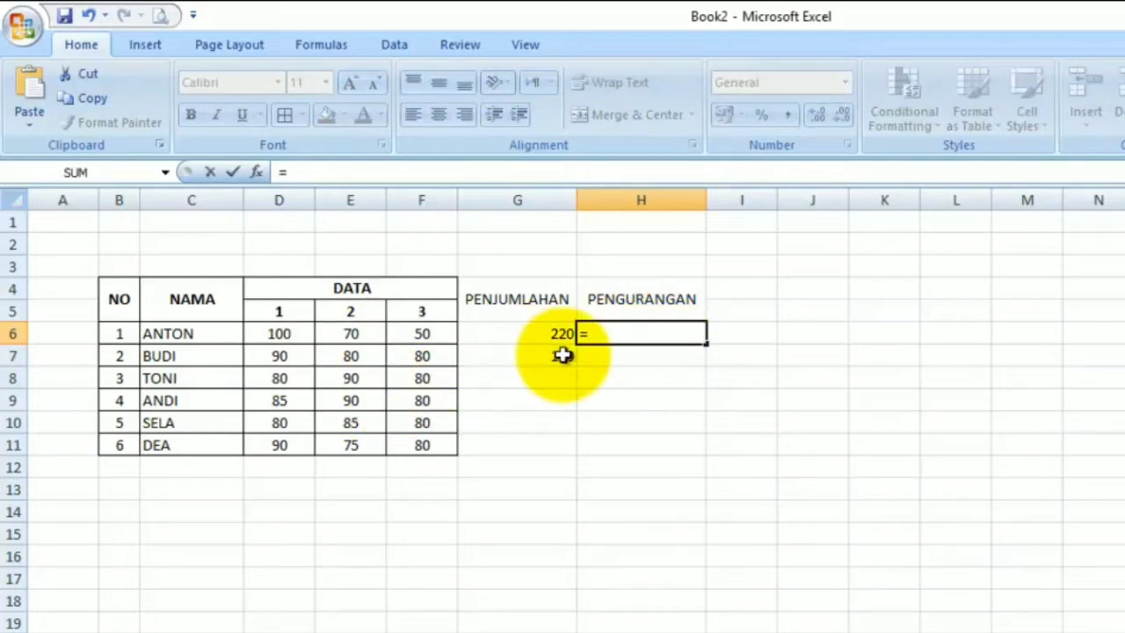
pyautogui.click(276, 334)
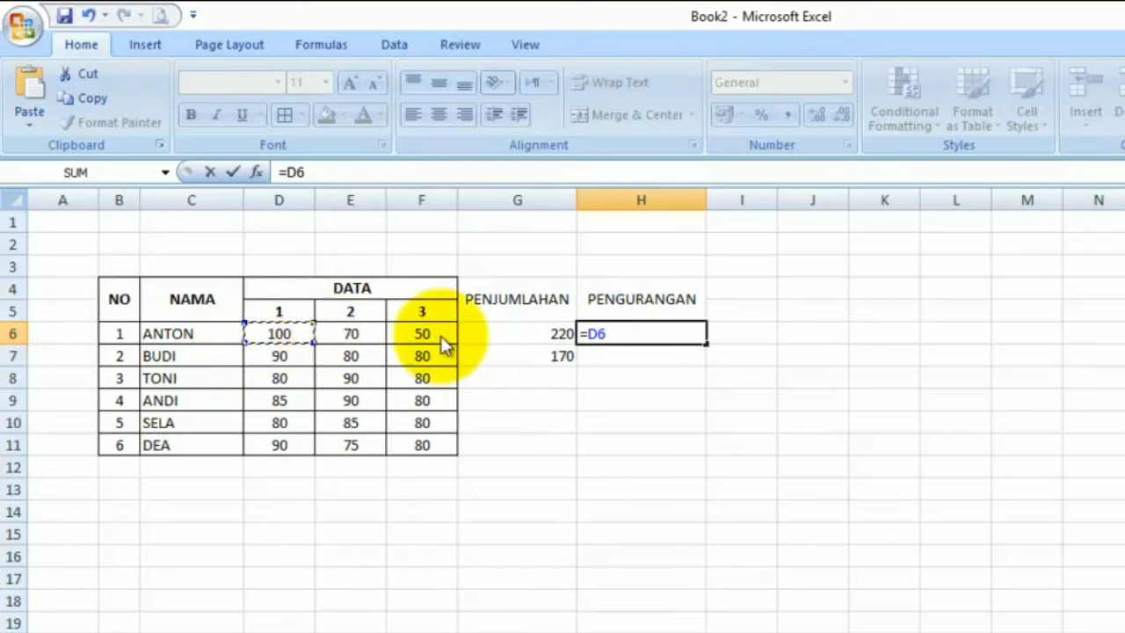
pyautogui.write('-')
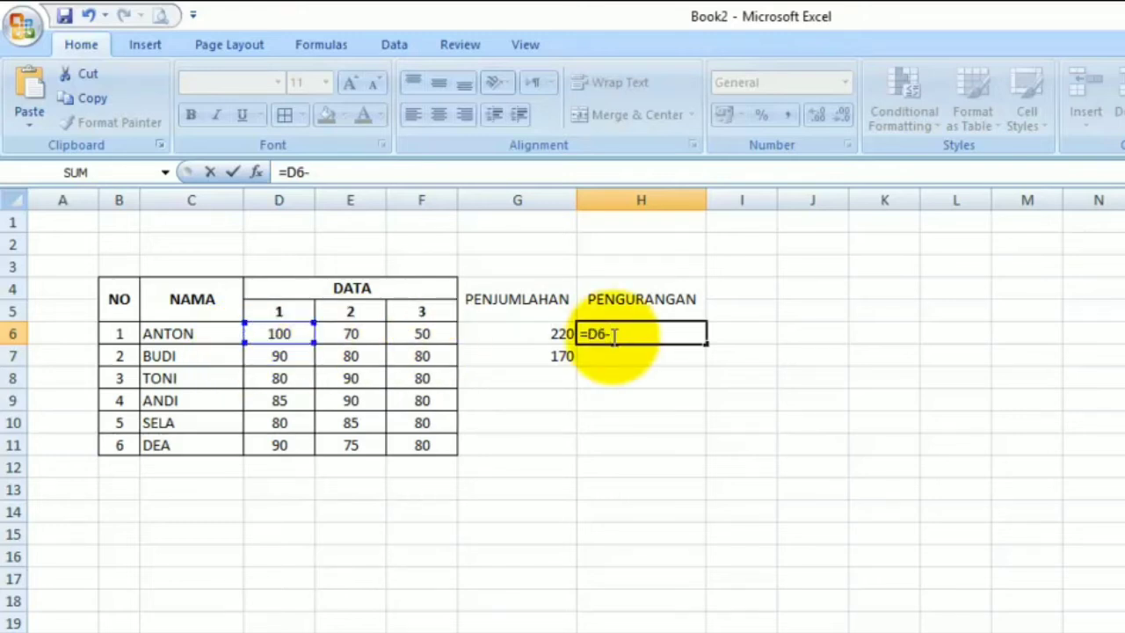
pyautogui.click(426, 338)
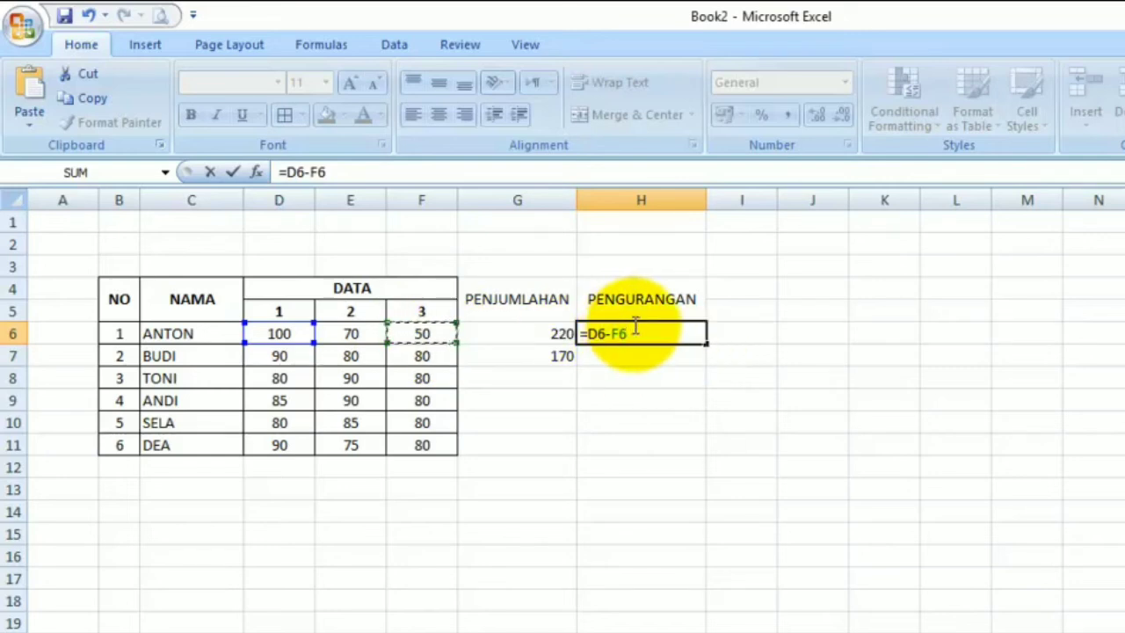
pyautogui.press('Return')
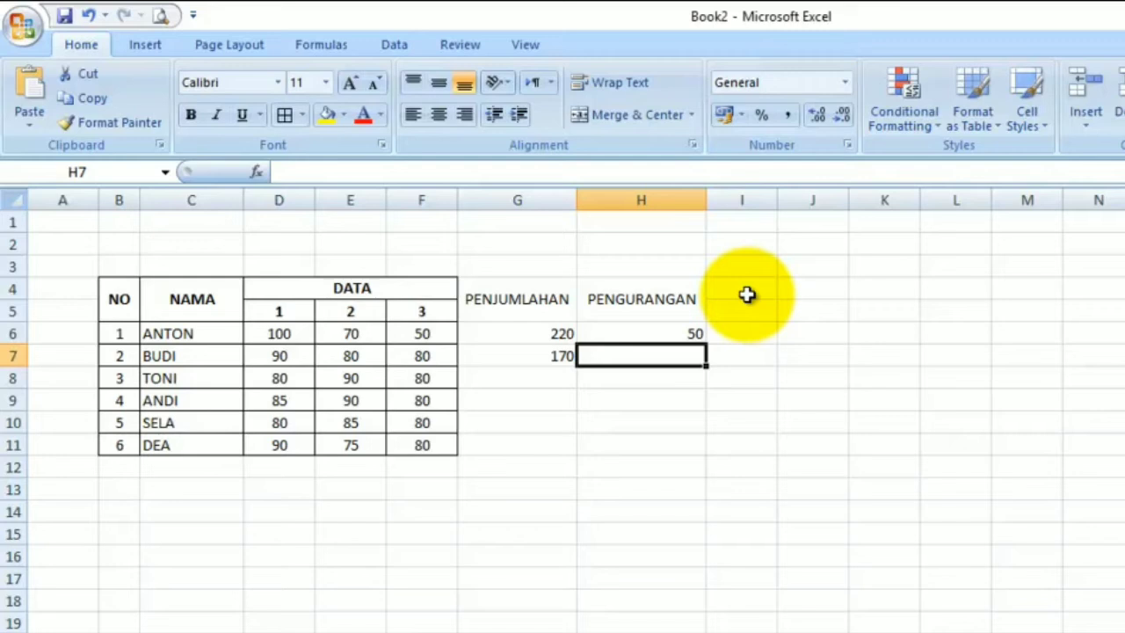
# Merge and center I4:I5 and enter the heading PERKALIAN in capital letters.
pyautogui.moveTo(745, 296); pyautogui.dragTo(768, 305)
pyautogui.click(629, 115)
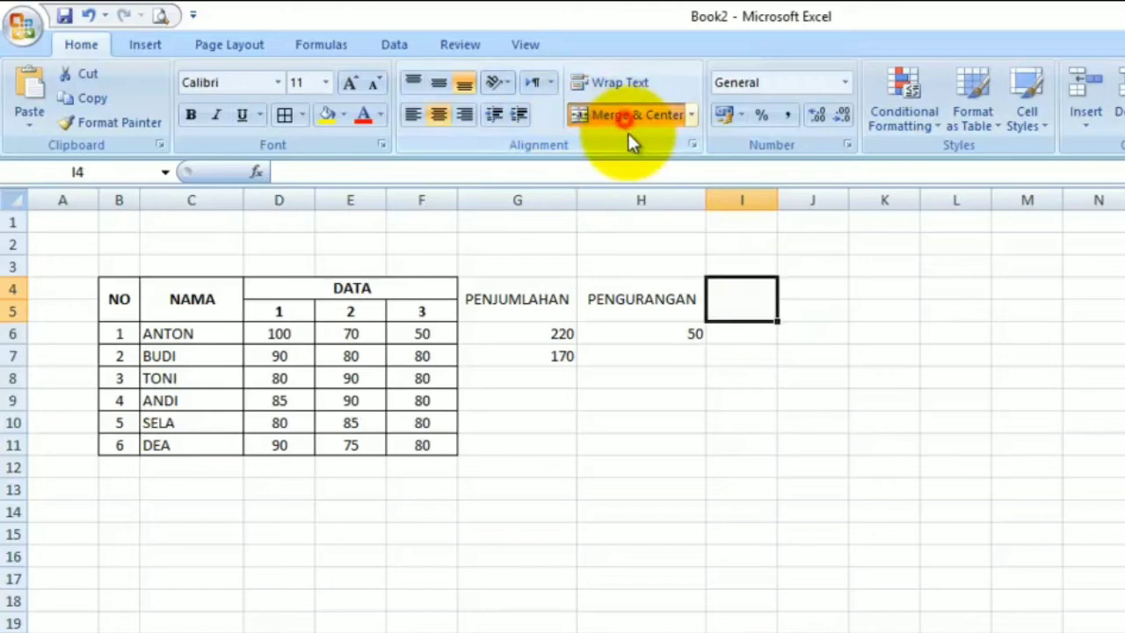
pyautogui.write('perkalian')
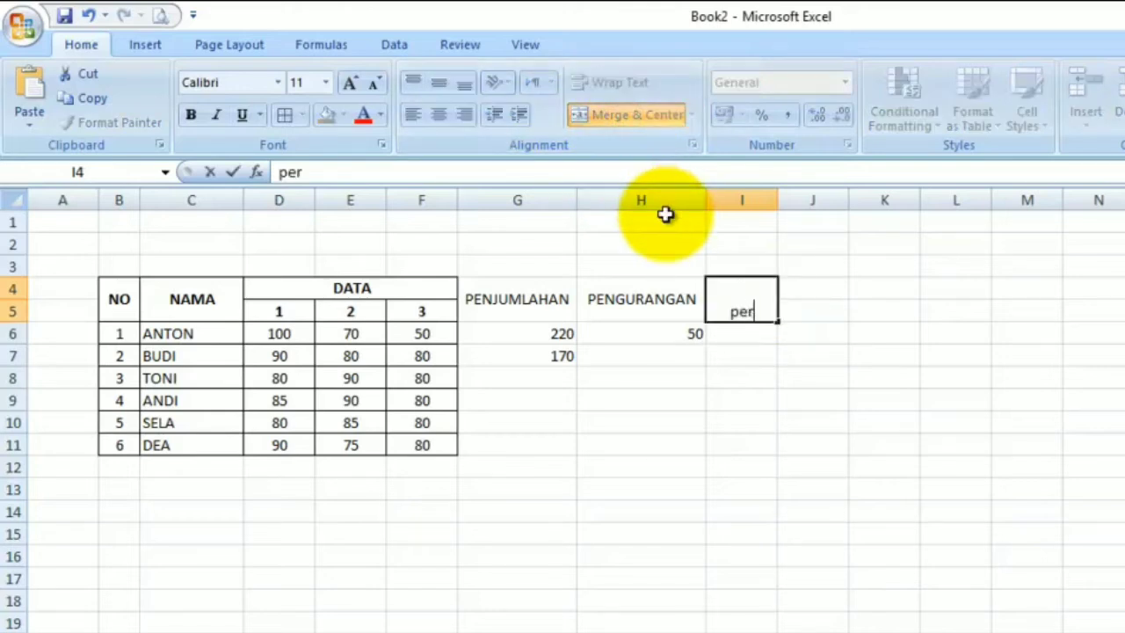
pyautogui.press('BackSpace')
pyautogui.press('BackSpace')
pyautogui.press('BackSpace')
pyautogui.press('BackSpace')
pyautogui.press('BackSpace')
pyautogui.press('BackSpace')
pyautogui.press('BackSpace')
pyautogui.press('BackSpace')
pyautogui.press('BackSpace')
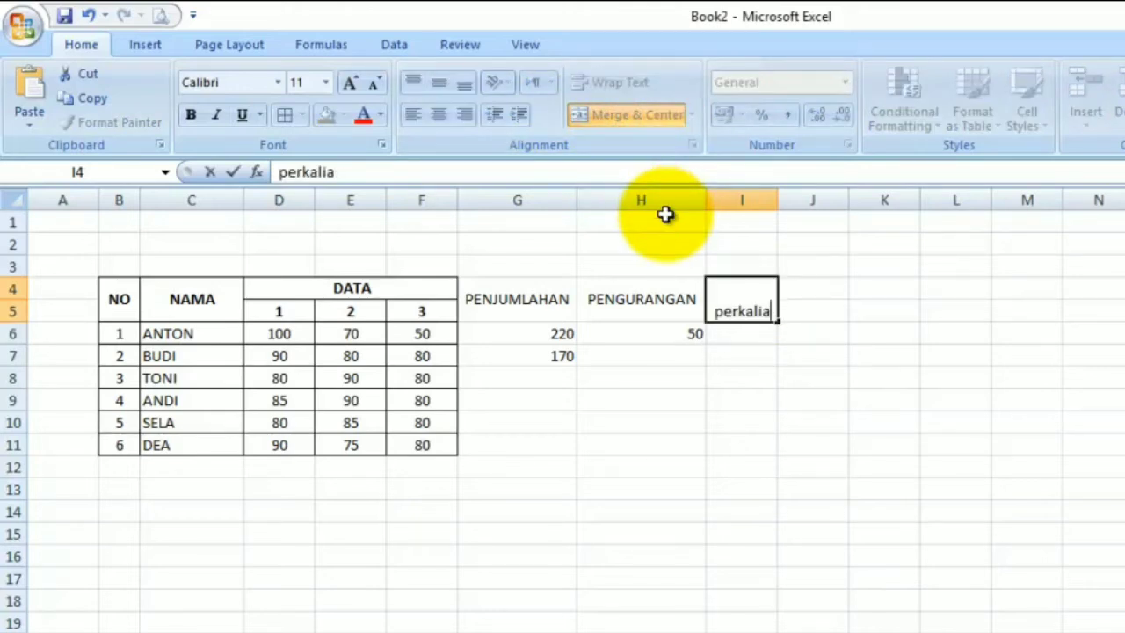
pyautogui.write('PERKALIAN')
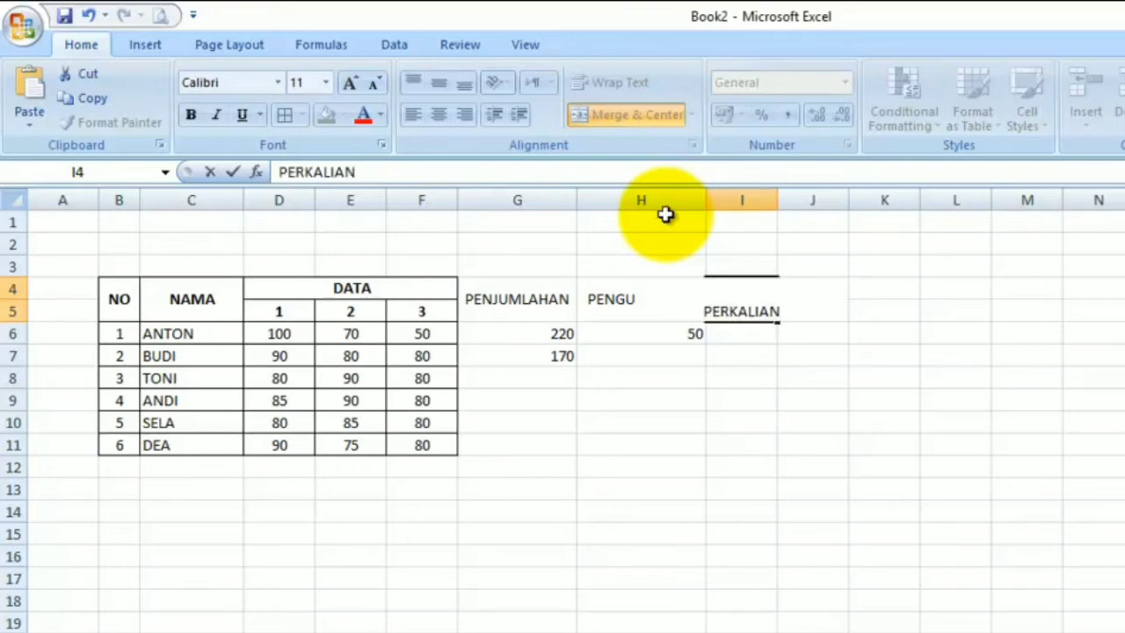
pyautogui.click(799, 277)
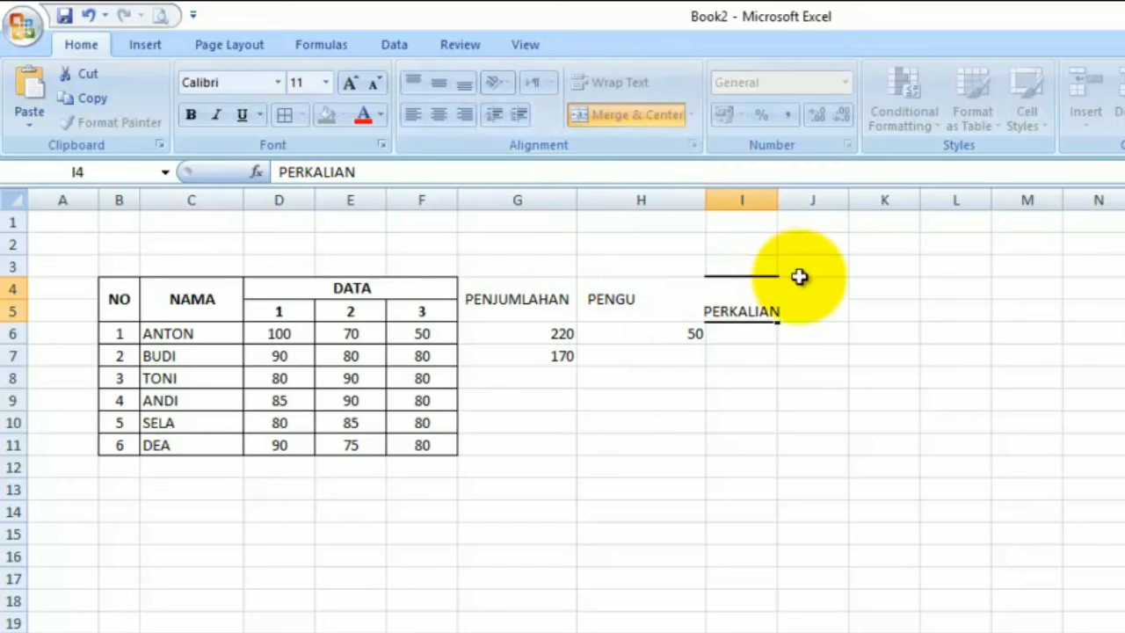
# Align the PERKALIAN heading vertically in the middle and widen column I to fit it.
pyautogui.click(731, 302)
pyautogui.click(456, 102)
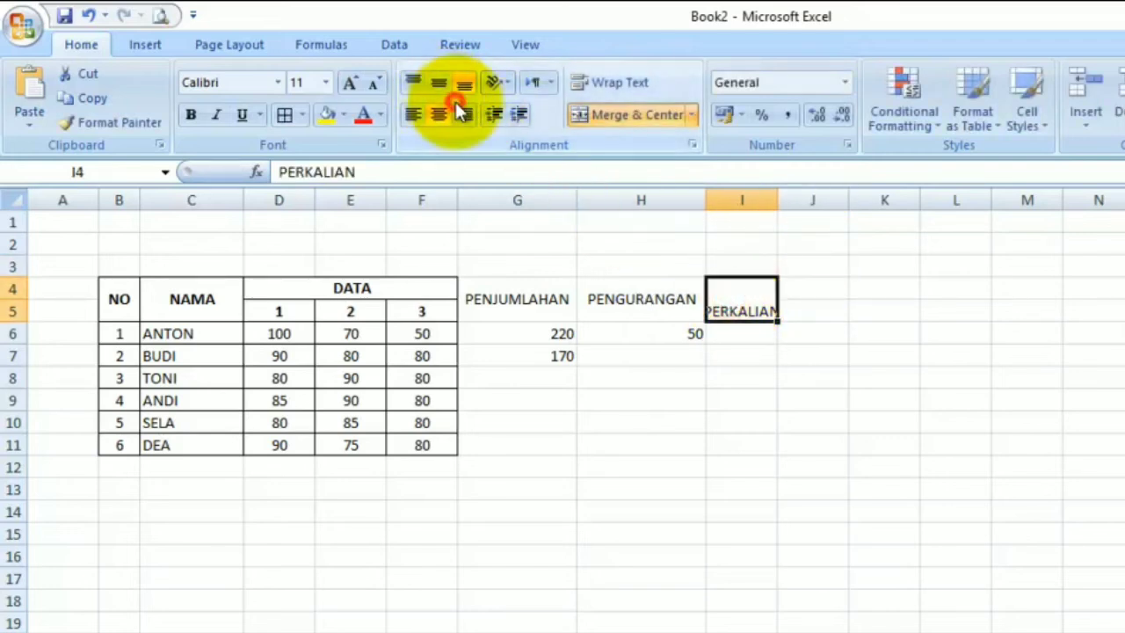
pyautogui.click(437, 82)
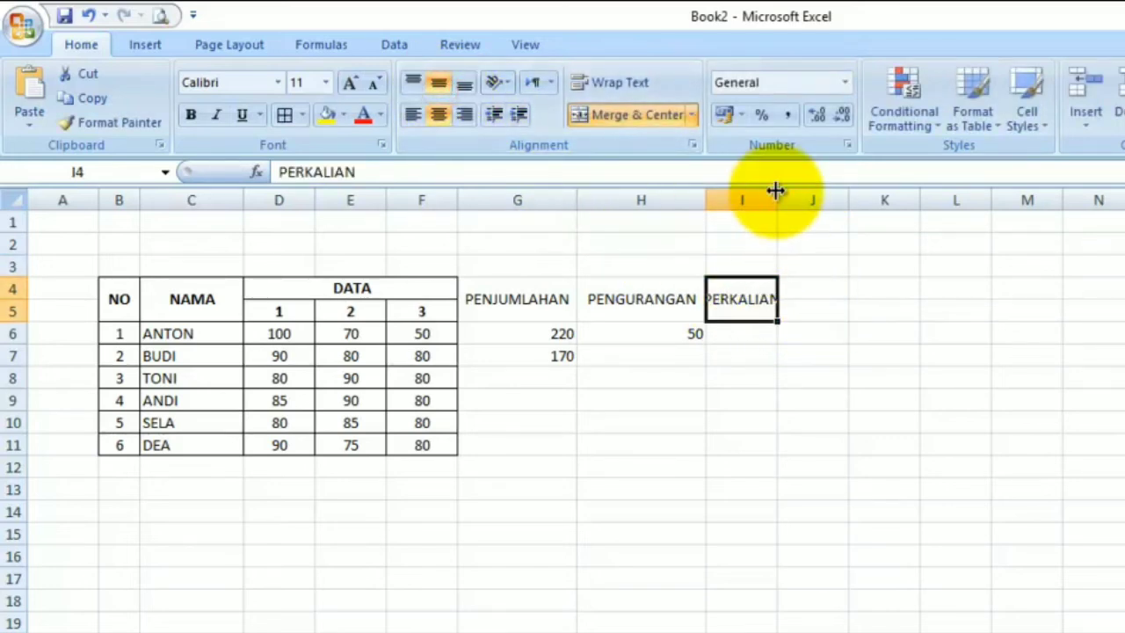
pyautogui.moveTo(775, 191); pyautogui.dragTo(827, 194)
pyautogui.click(859, 291)
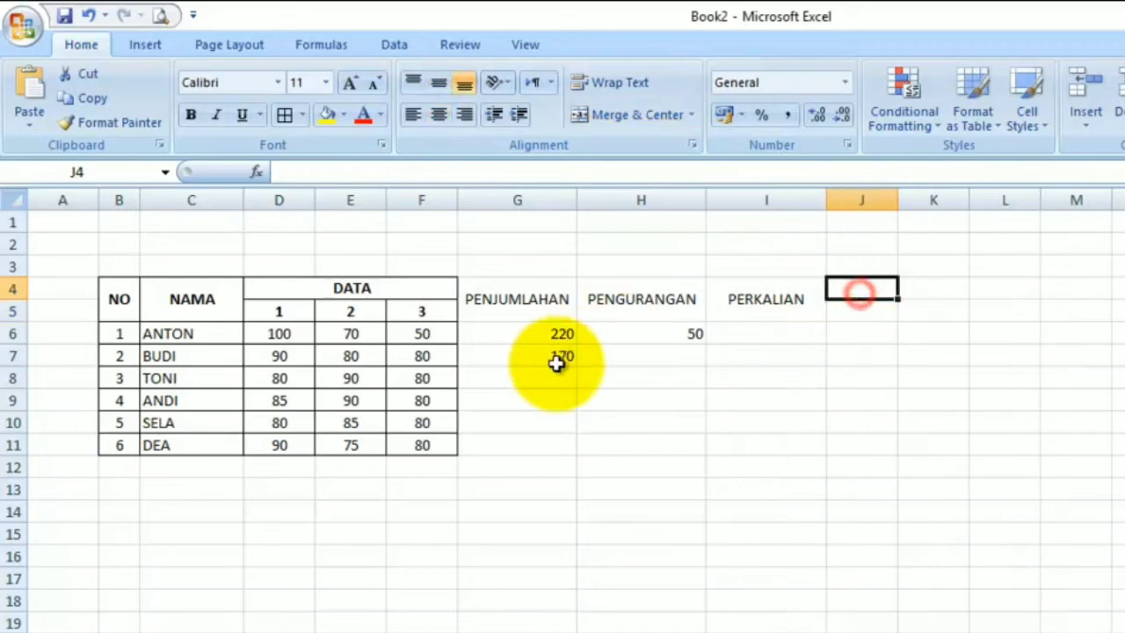
pyautogui.click(305, 422)
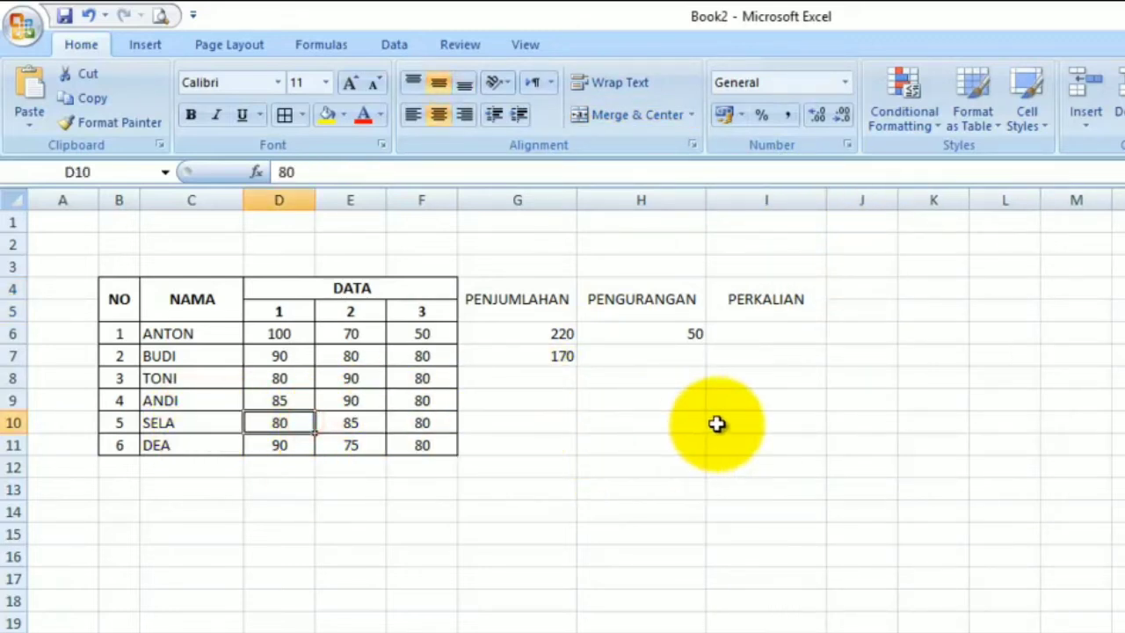
# Enter the note * PRODUCT in cell I10 and clear it again.
pyautogui.click(752, 424)
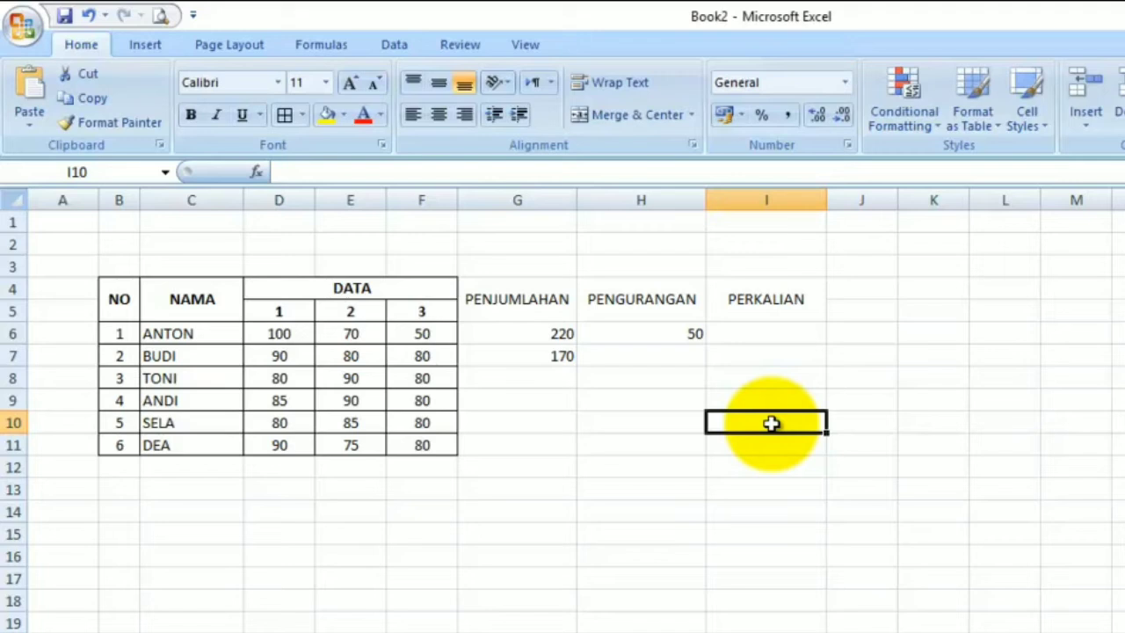
pyautogui.write('*')
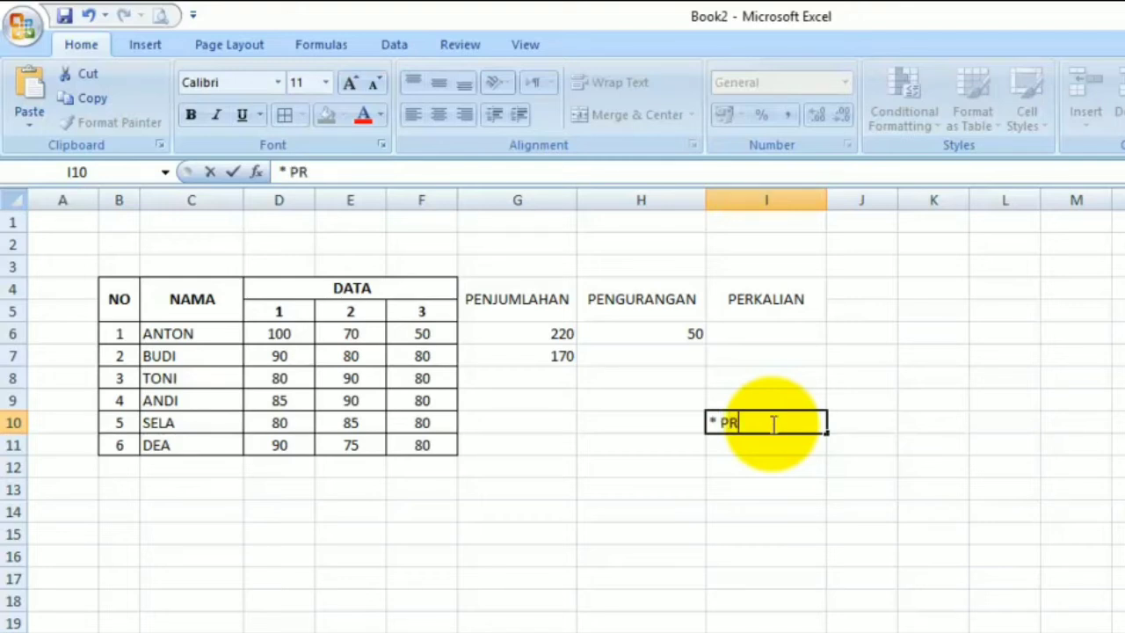
pyautogui.write('DUCT')
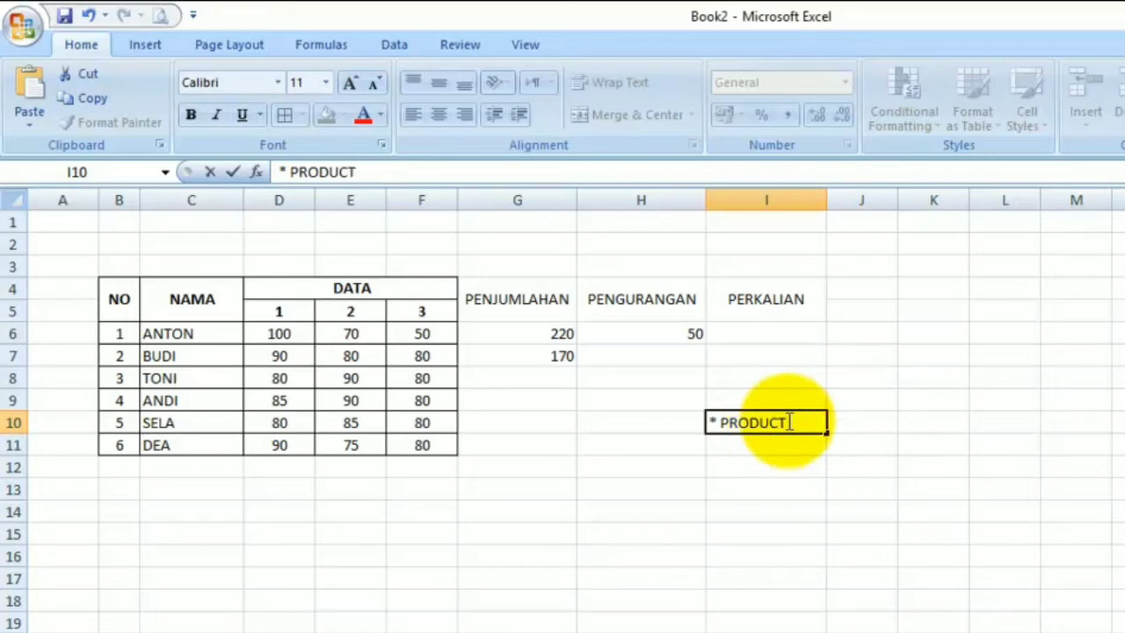
pyautogui.moveTo(800, 422); pyautogui.dragTo(725, 423)
pyautogui.press('BackSpace')
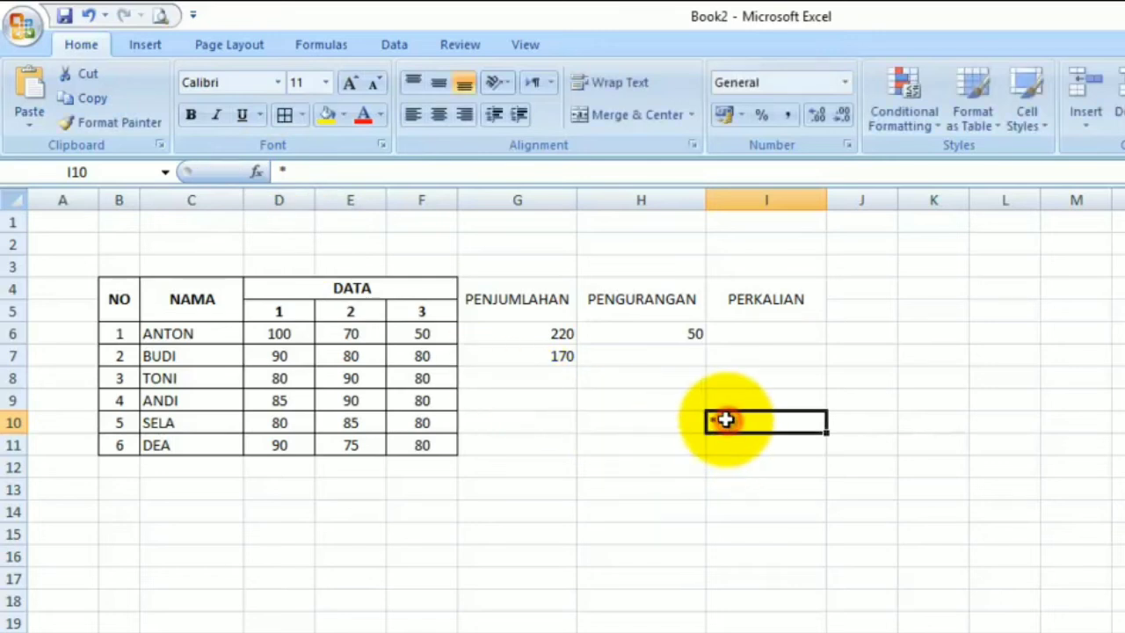
pyautogui.press('BackSpace')
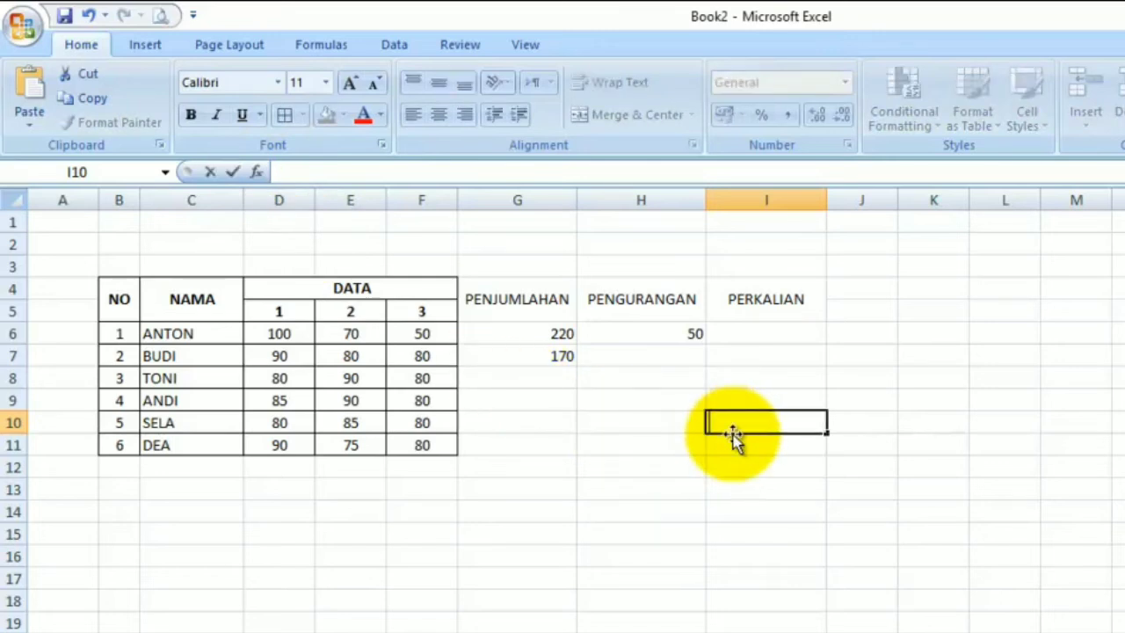
# Insert the PRODUCT function in cell I10 from the full function list.
pyautogui.click(265, 173)
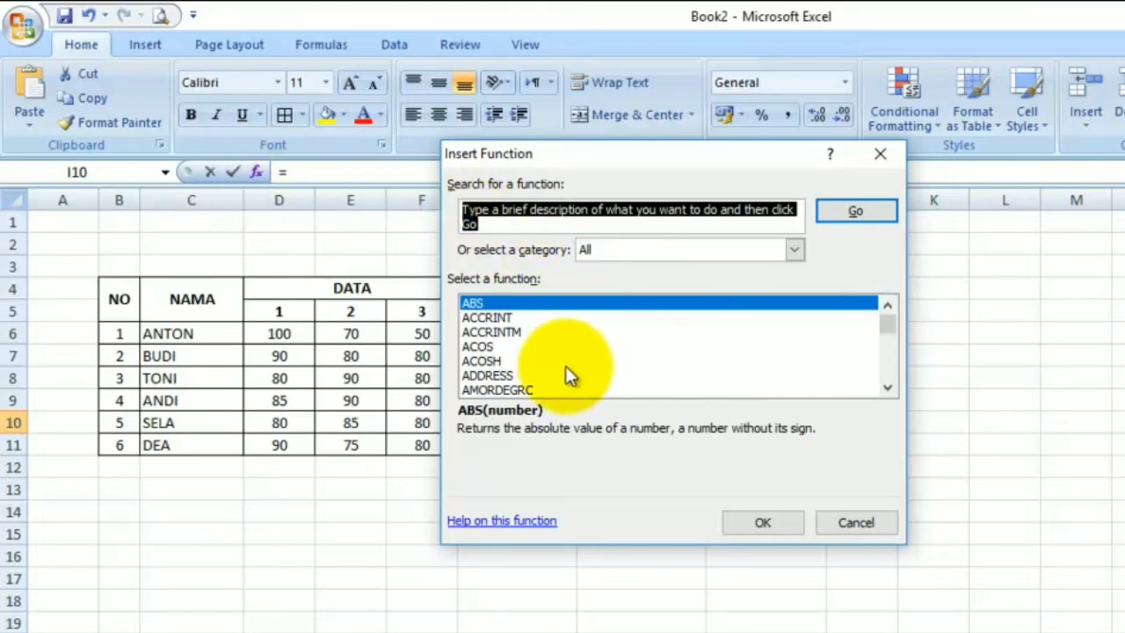
pyautogui.scroll(-20, 505, 338)
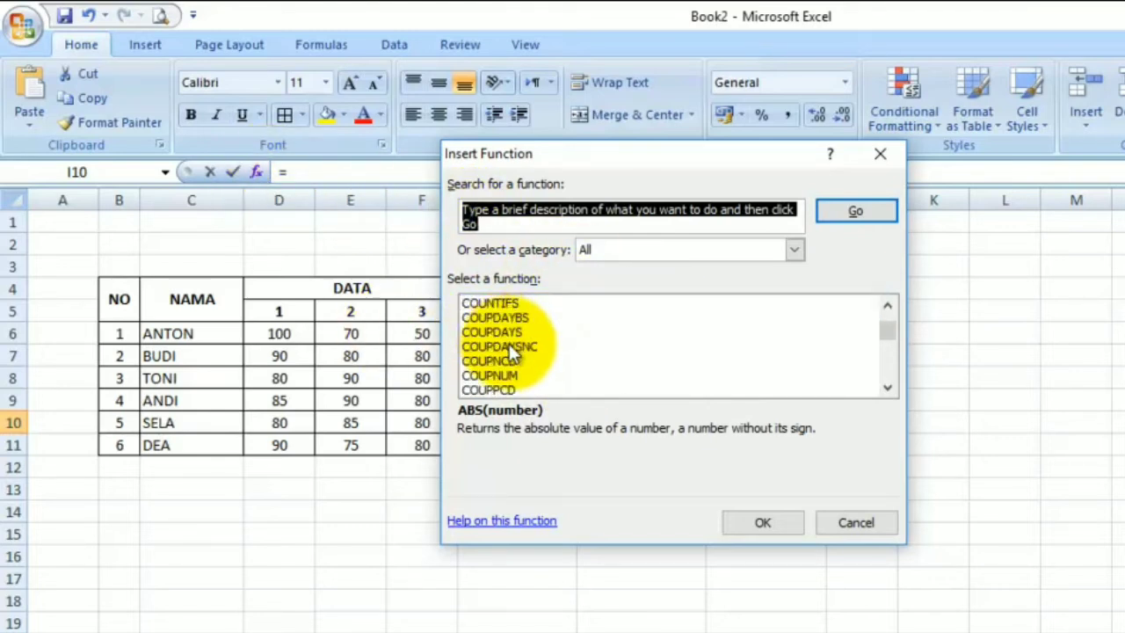
pyautogui.click(510, 347)
pyautogui.press('p')
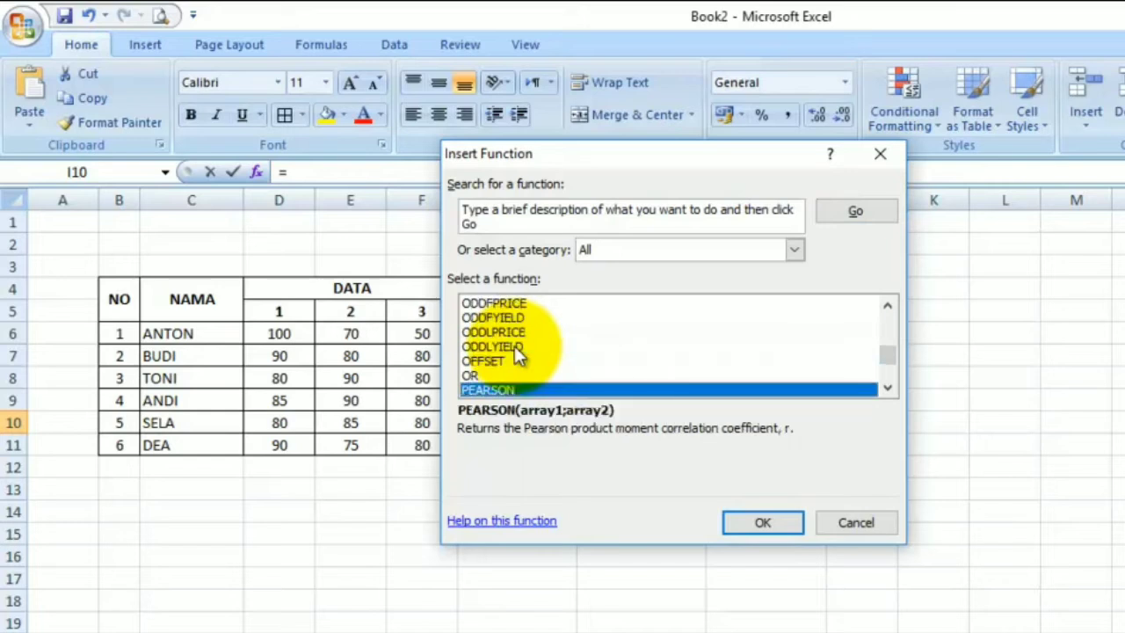
pyautogui.press('Down')
pyautogui.scroll(-2, 499, 385)
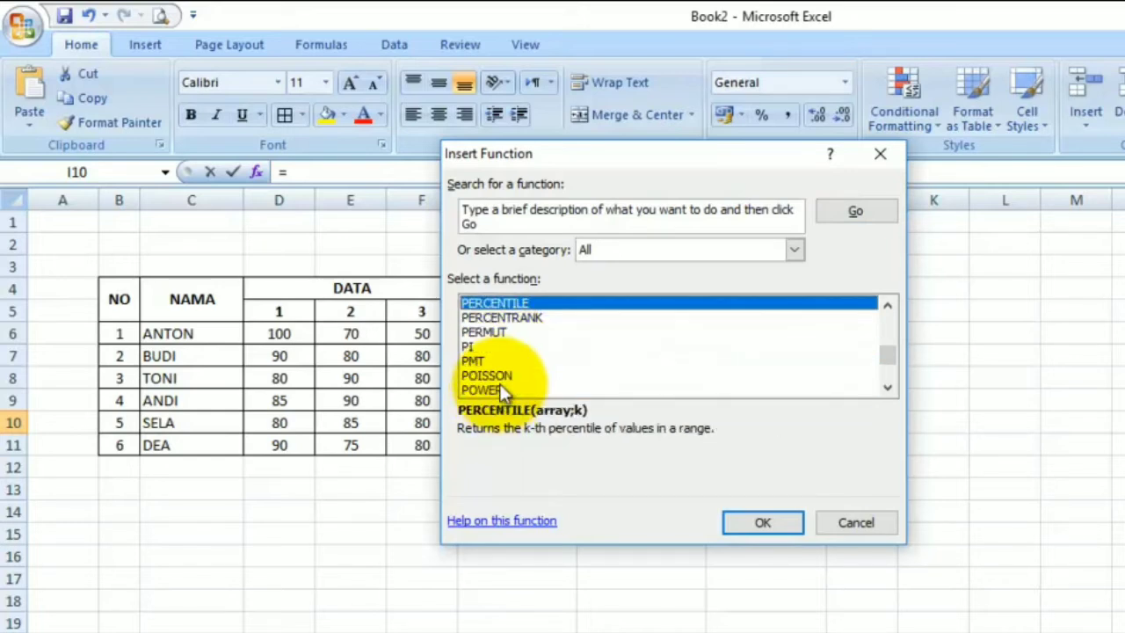
pyautogui.scroll(-1, 510, 350)
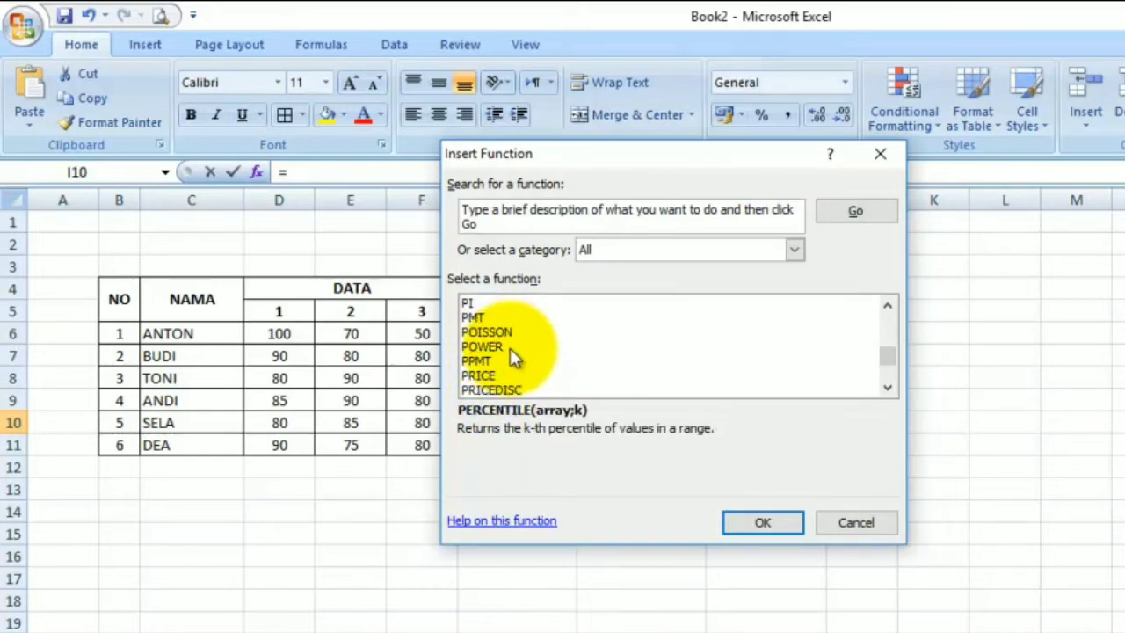
pyautogui.scroll(-1, 497, 365)
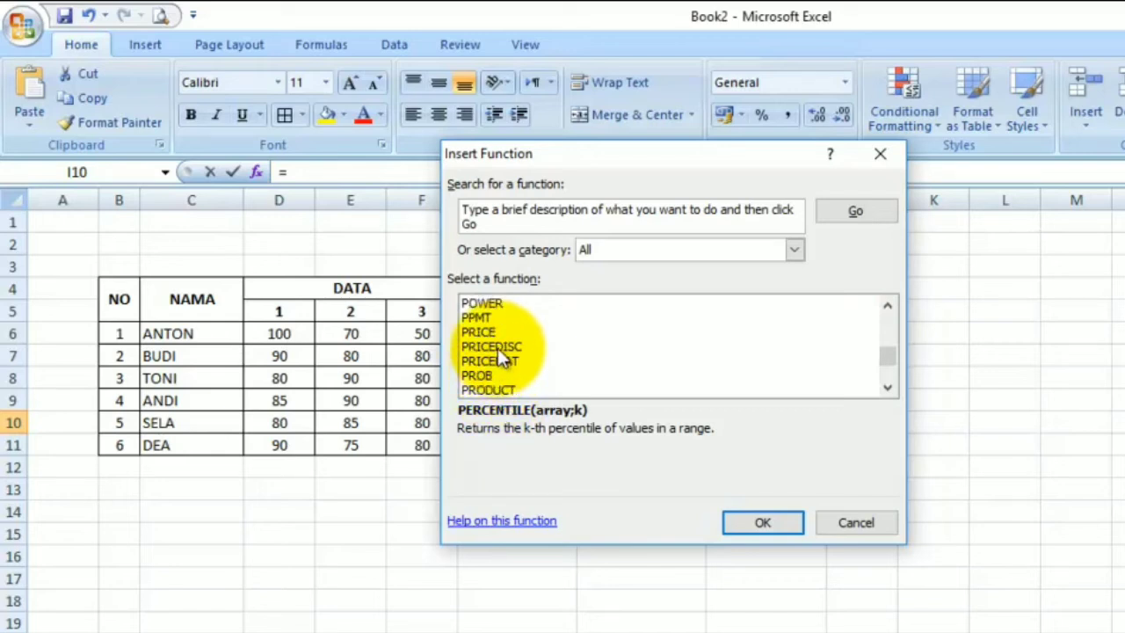
pyautogui.scroll(-1, 497, 348)
pyautogui.click(498, 347)
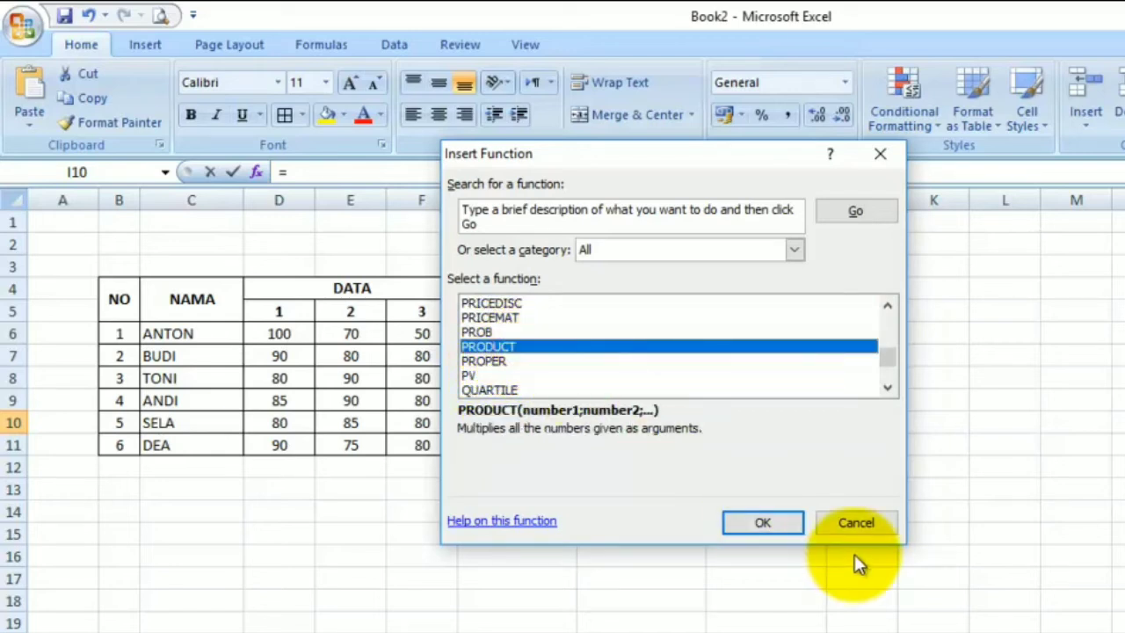
pyautogui.click(752, 520)
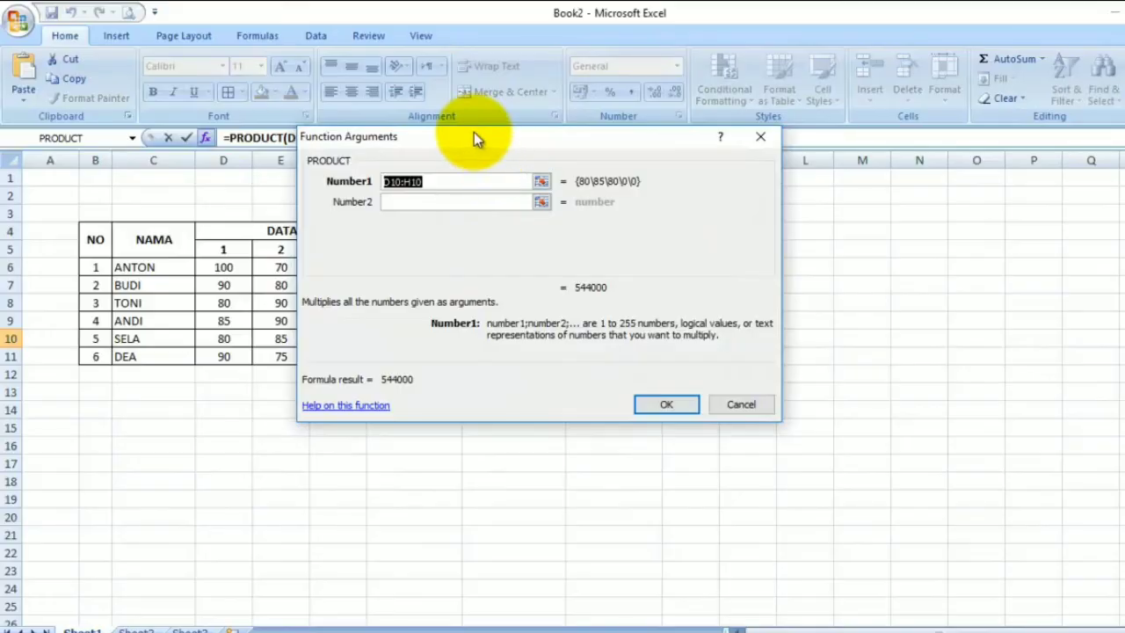
# Set the PRODUCT function's first argument to the fifth row's first two scores, D10:E10, and complete the formula in I10.
pyautogui.moveTo(474, 138); pyautogui.dragTo(678, 196)
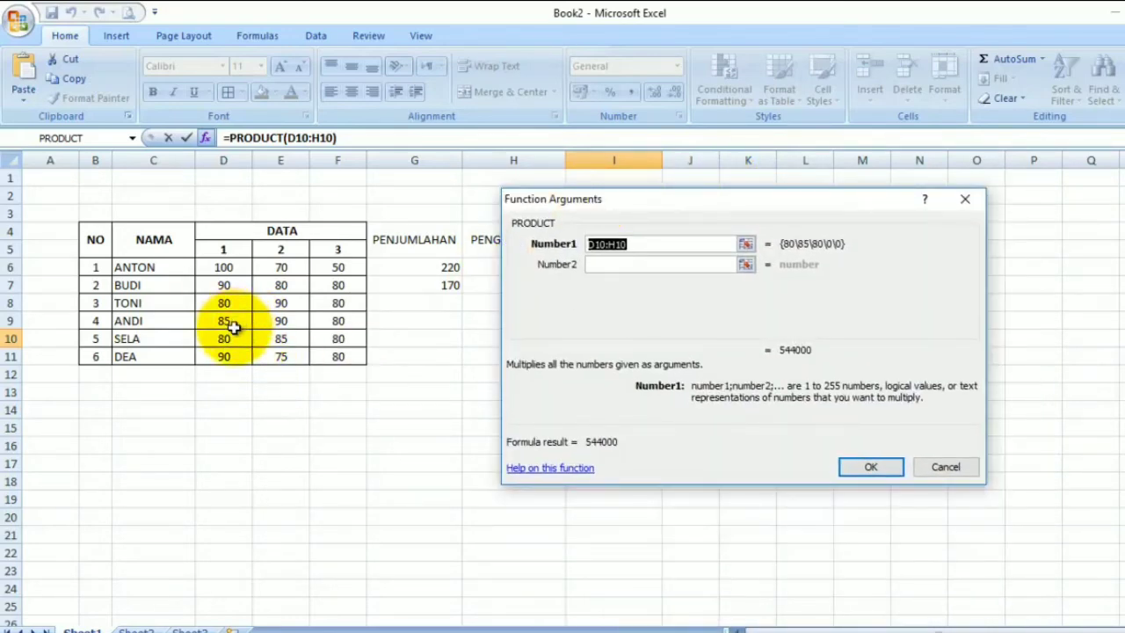
pyautogui.moveTo(581, 199); pyautogui.dragTo(632, 229)
pyautogui.moveTo(691, 280); pyautogui.dragTo(660, 187)
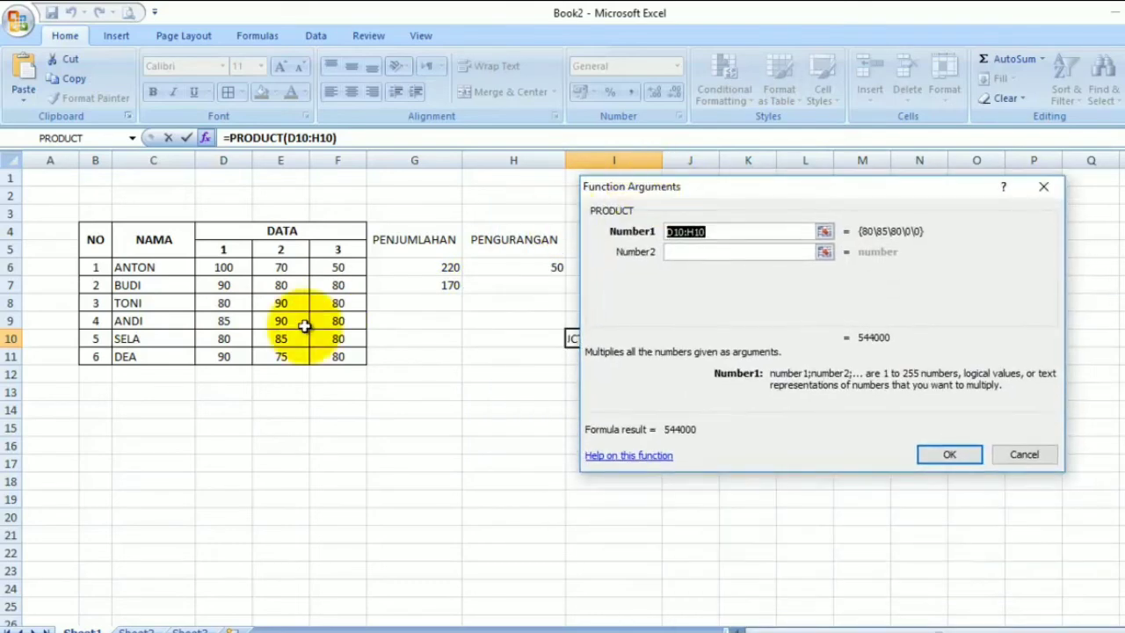
pyautogui.moveTo(219, 338); pyautogui.dragTo(287, 338)
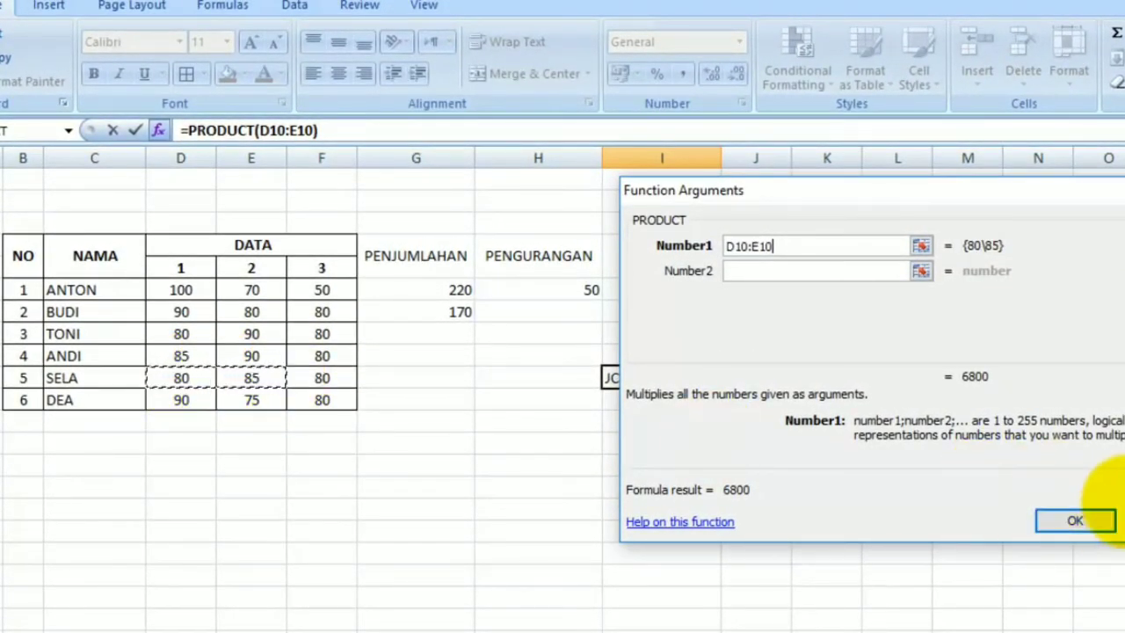
pyautogui.click(1075, 522)
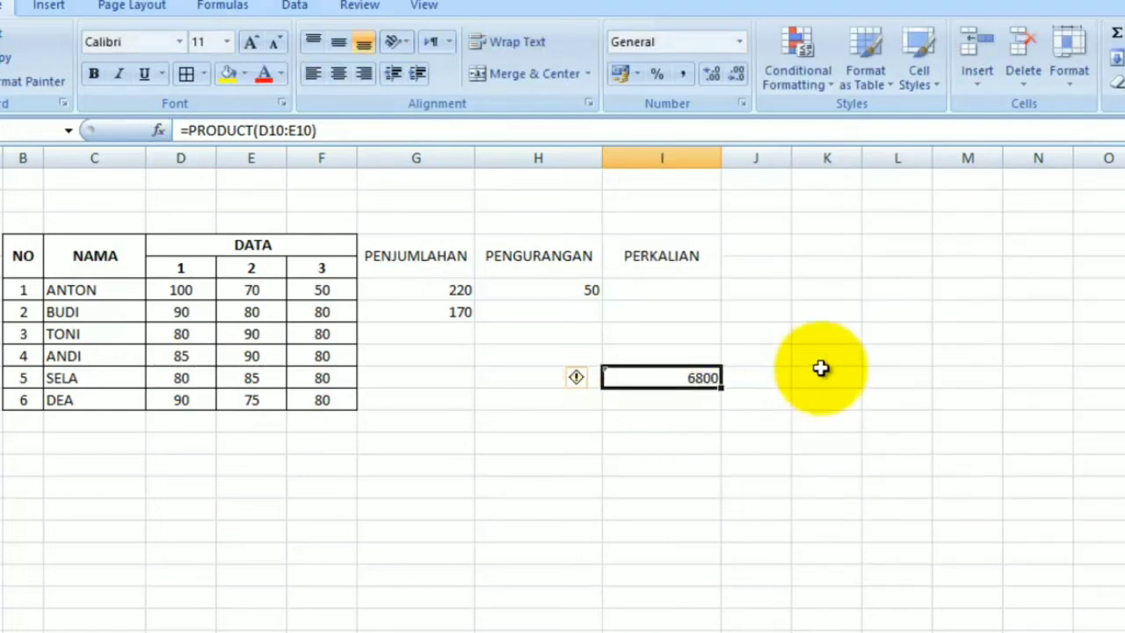
pyautogui.click(788, 378)
pyautogui.click(699, 383)
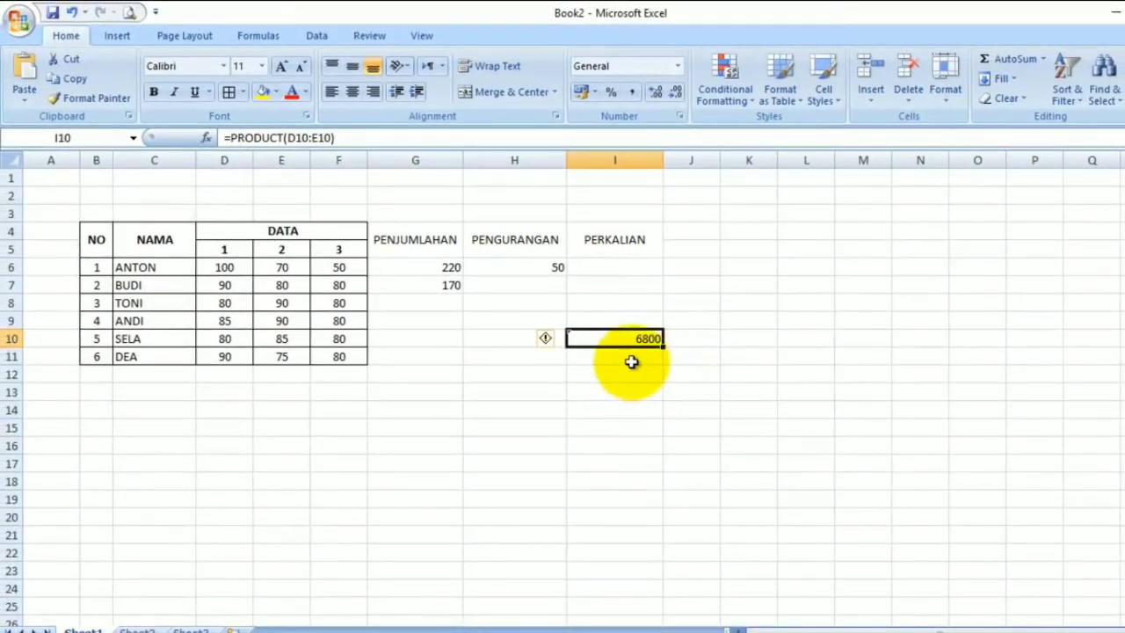
# Multiply the fifth row's first two scores in cell J10 with the formula =D10*E10, and delete it.
pyautogui.click(694, 334)
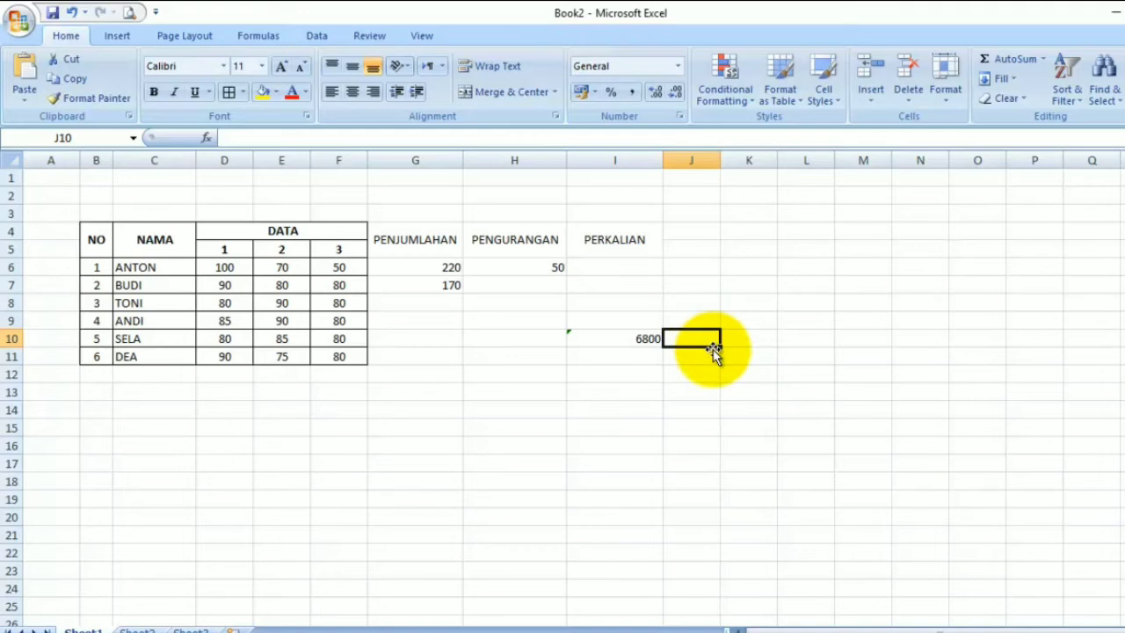
pyautogui.write('=')
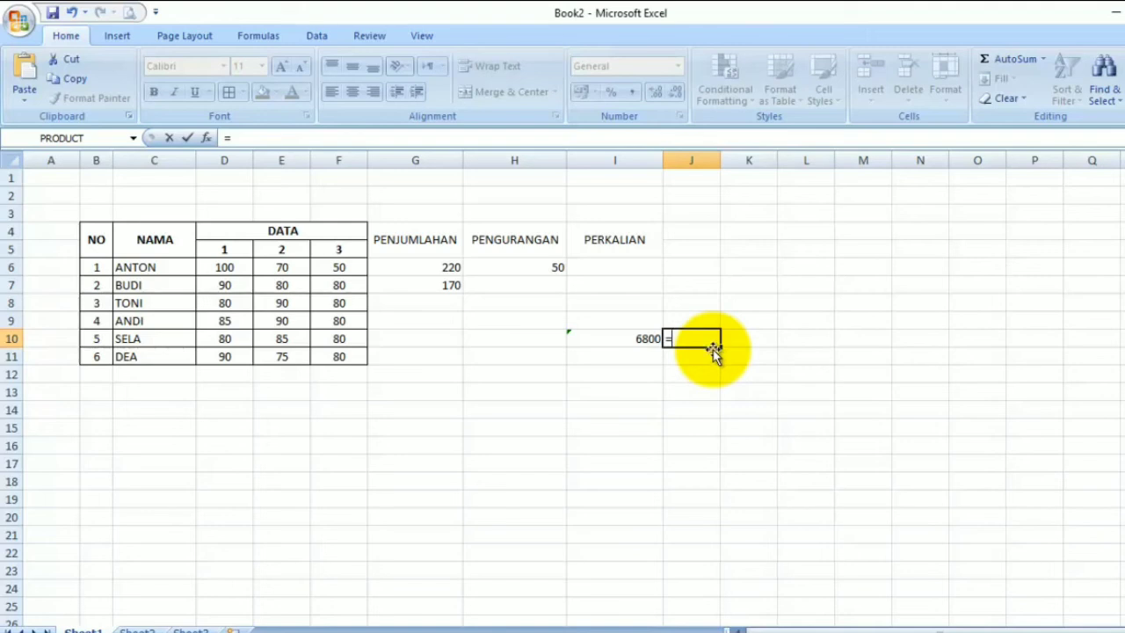
pyautogui.click(226, 340)
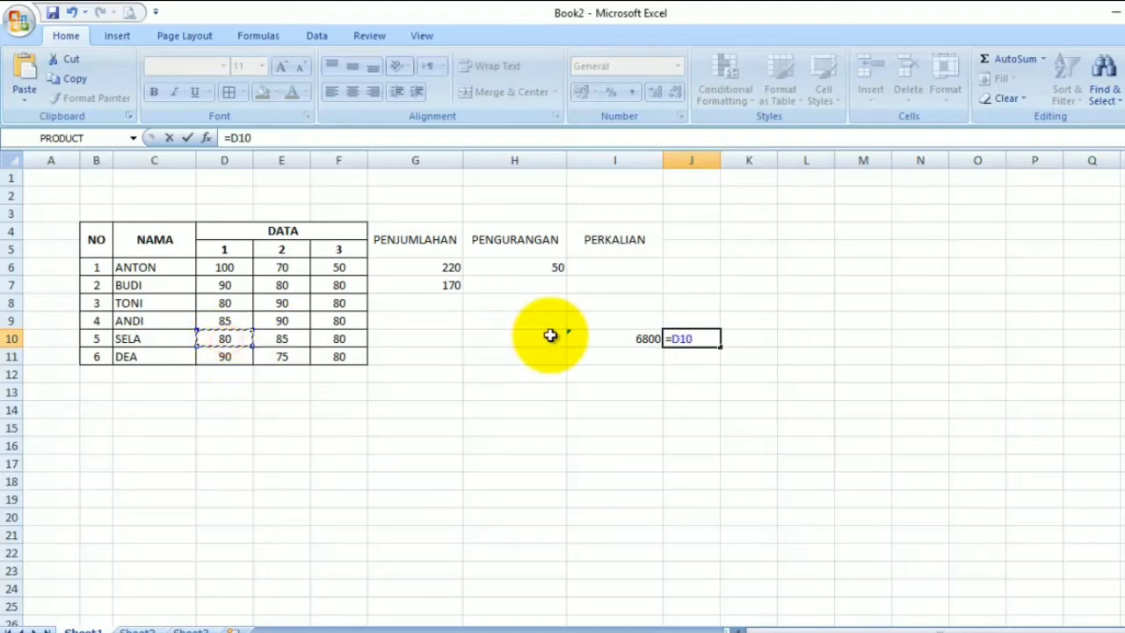
pyautogui.write('*')
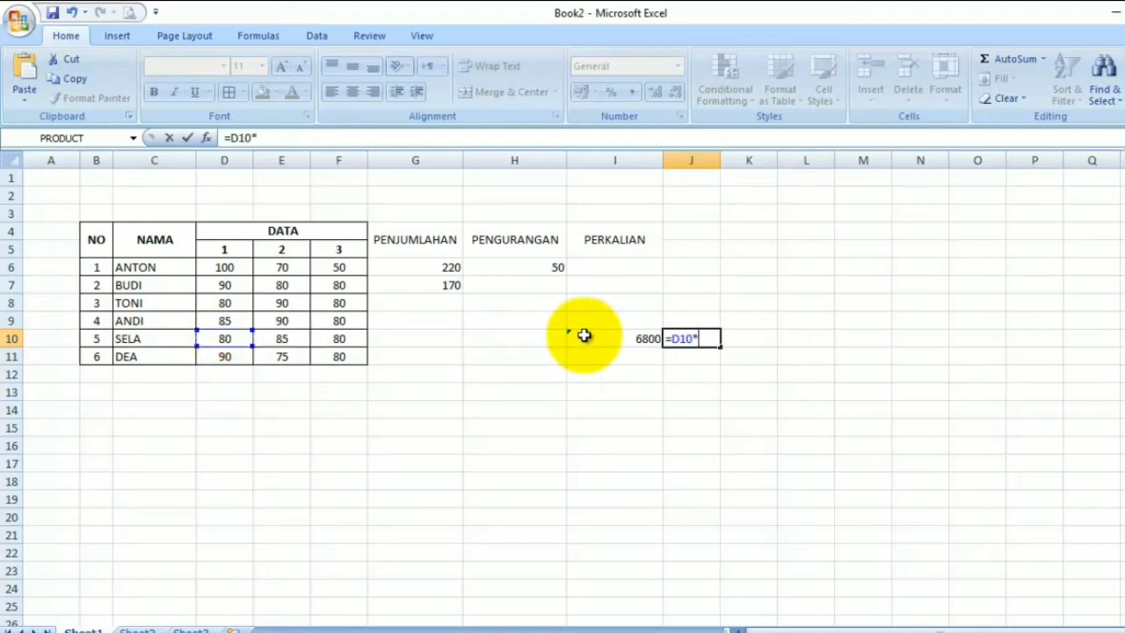
pyautogui.click(279, 339)
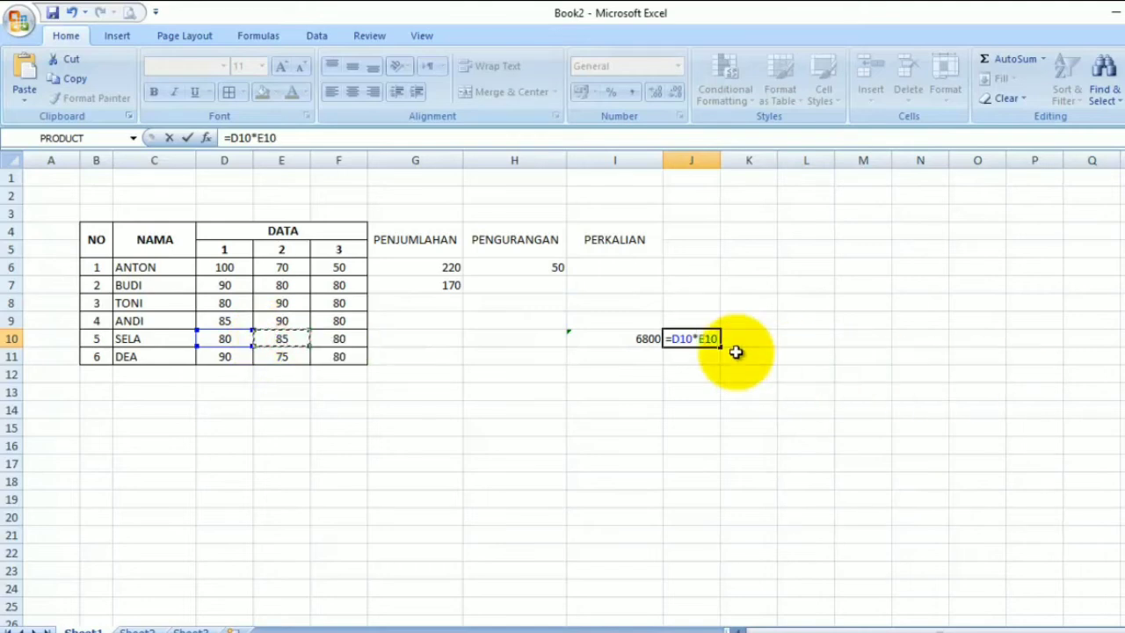
pyautogui.press('Return')
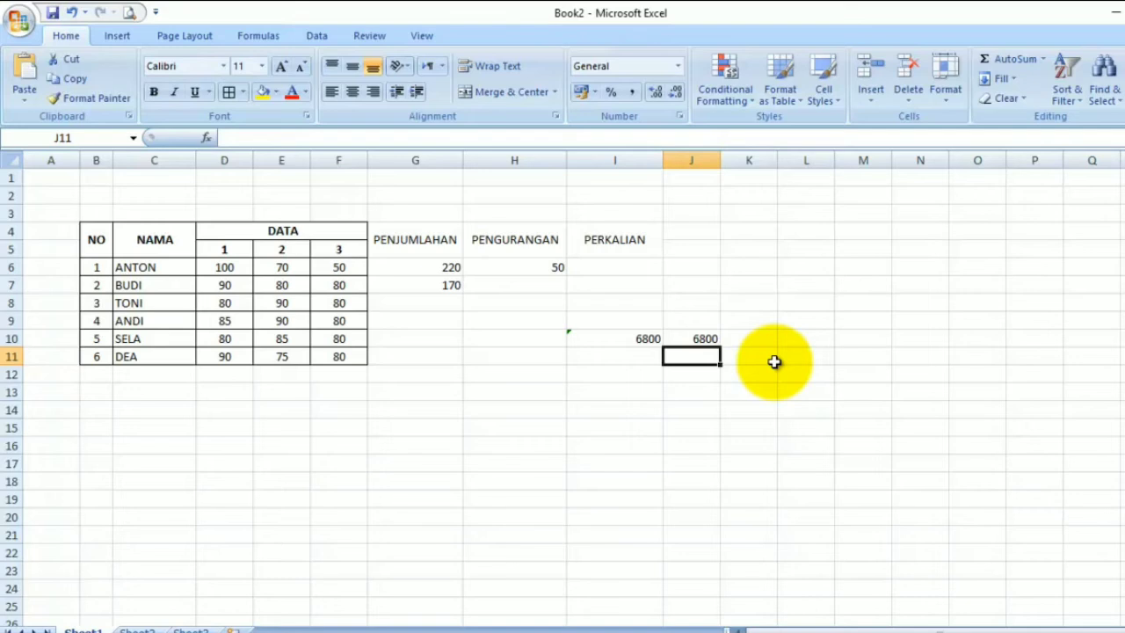
pyautogui.click(700, 339)
pyautogui.press('Delete')
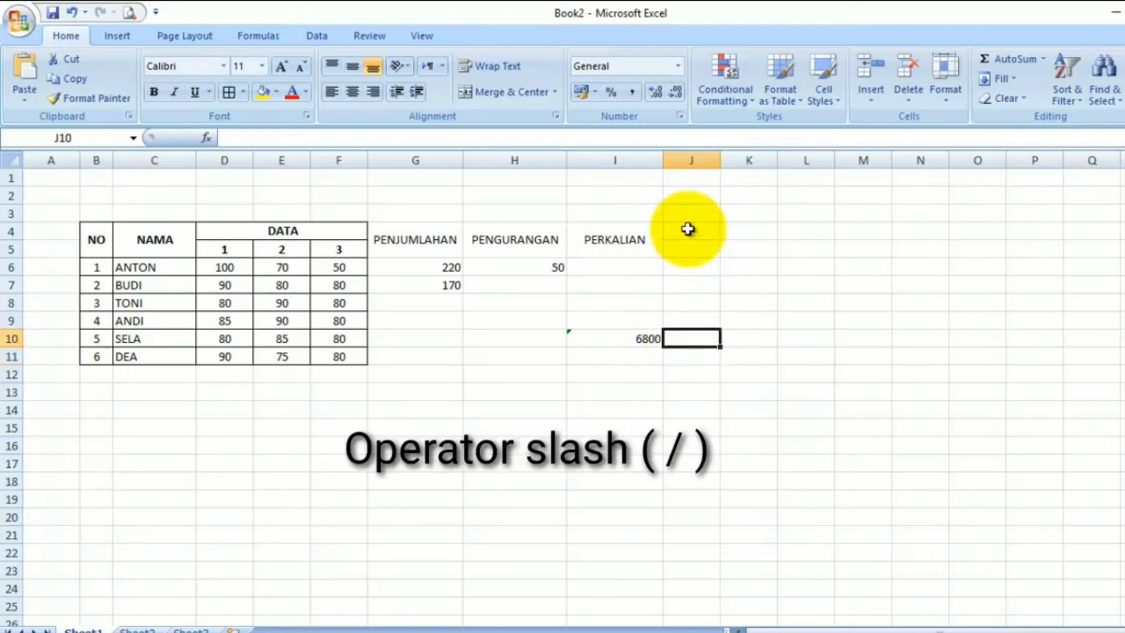
# Enter the division operator / as a note in cell J7.
pyautogui.click(688, 230)
pyautogui.click(699, 286)
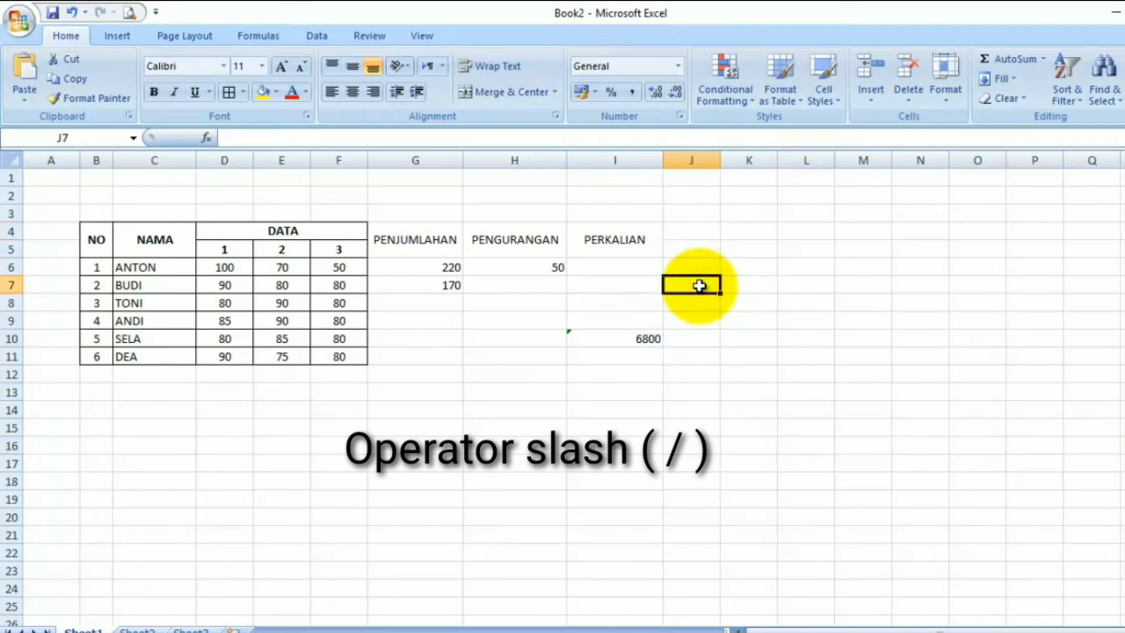
pyautogui.write('?')
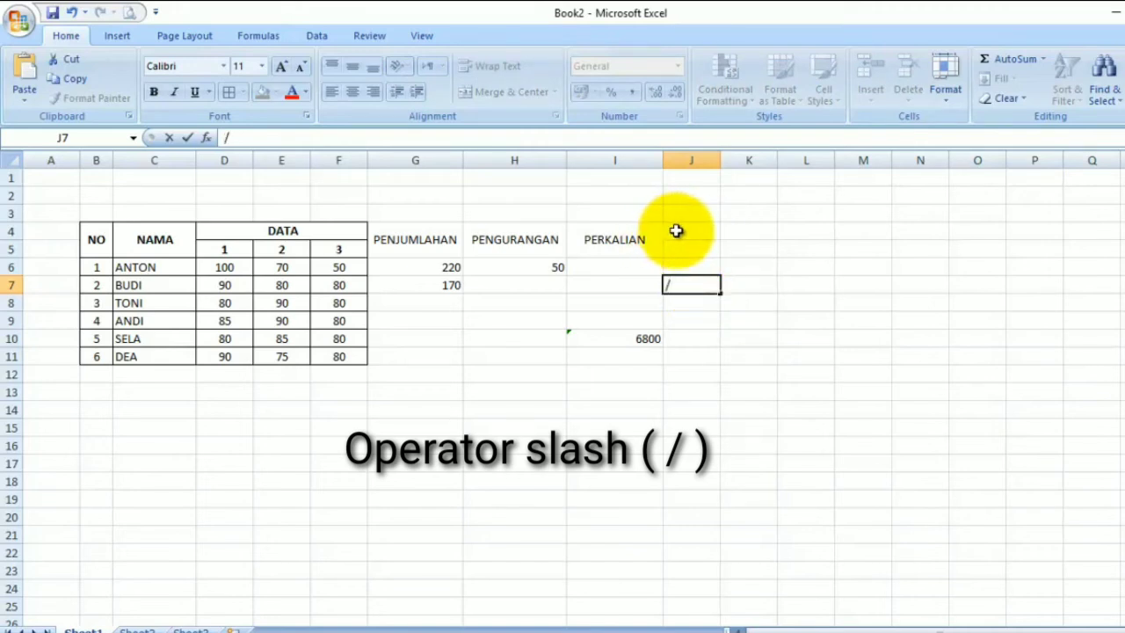
# Merge and center J4:J5 with middle vertical alignment and enter the heading PEMBAGIAN.
pyautogui.moveTo(676, 231); pyautogui.dragTo(693, 245)
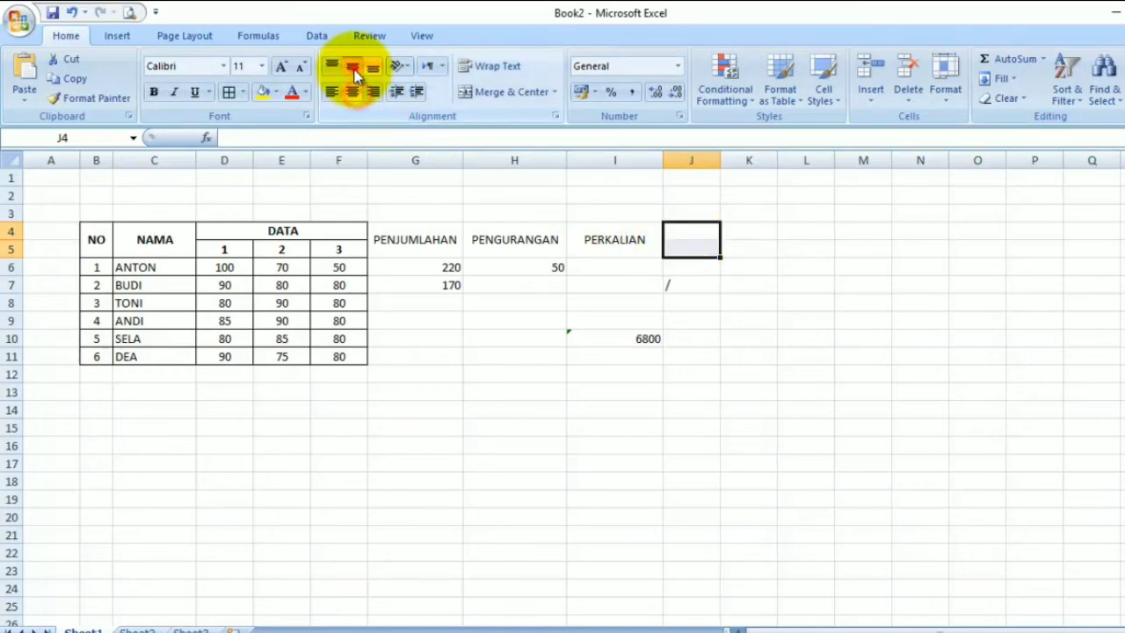
pyautogui.click(515, 93)
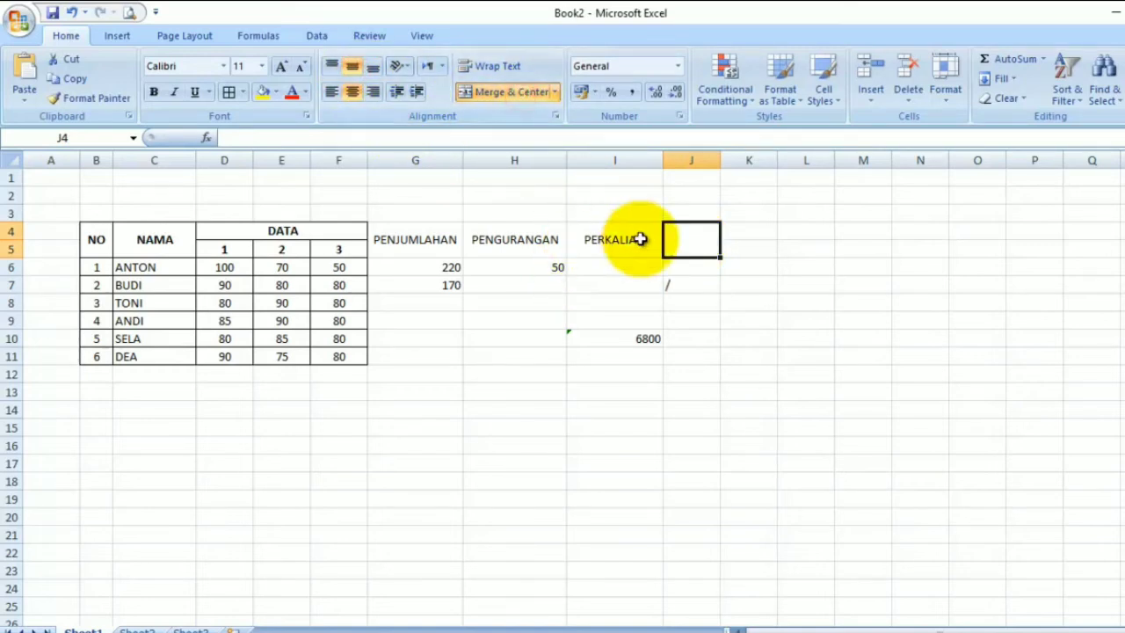
pyautogui.write('PEMBA')
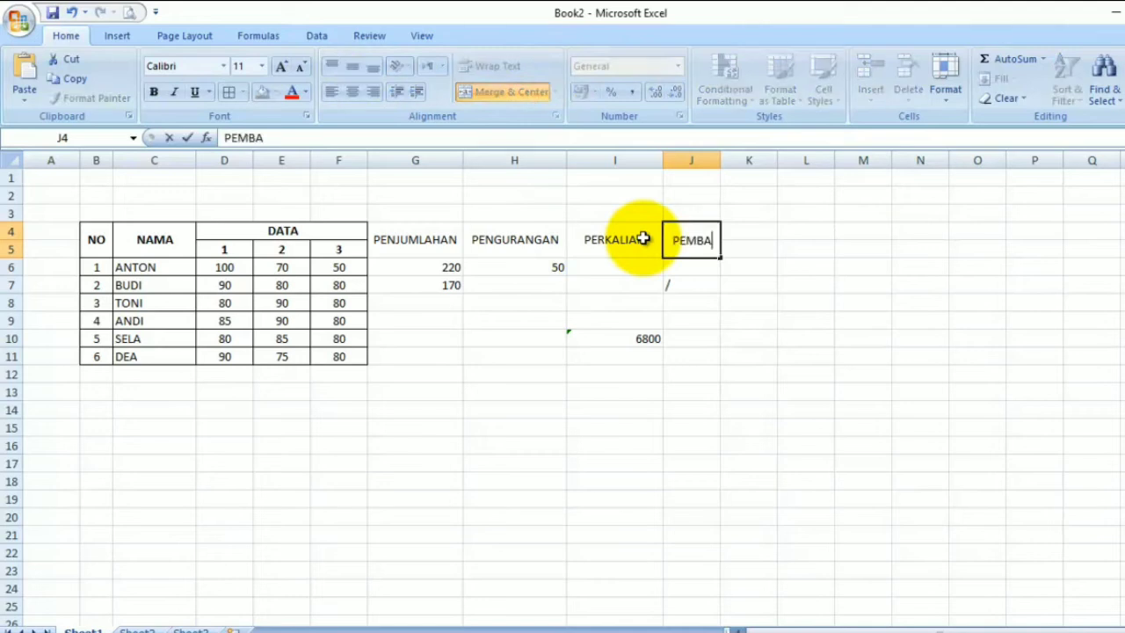
pyautogui.write('GIAN')
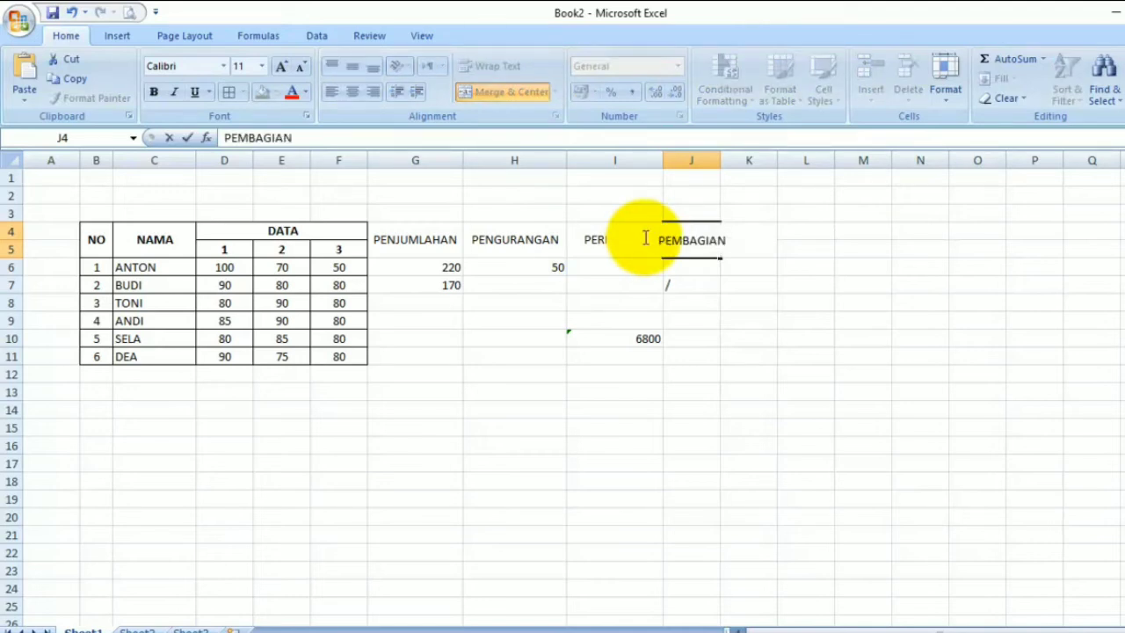
# Widen column J to fit the PEMBAGIAN heading.
pyautogui.click(718, 159)
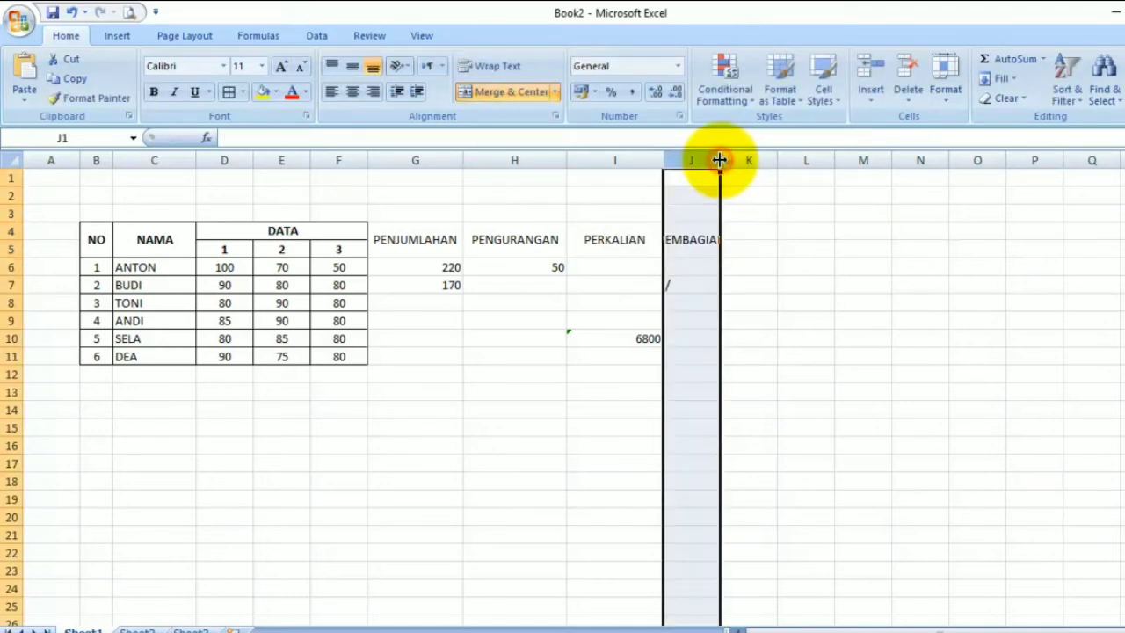
pyautogui.moveTo(719, 158); pyautogui.dragTo(751, 158)
pyautogui.click(795, 292)
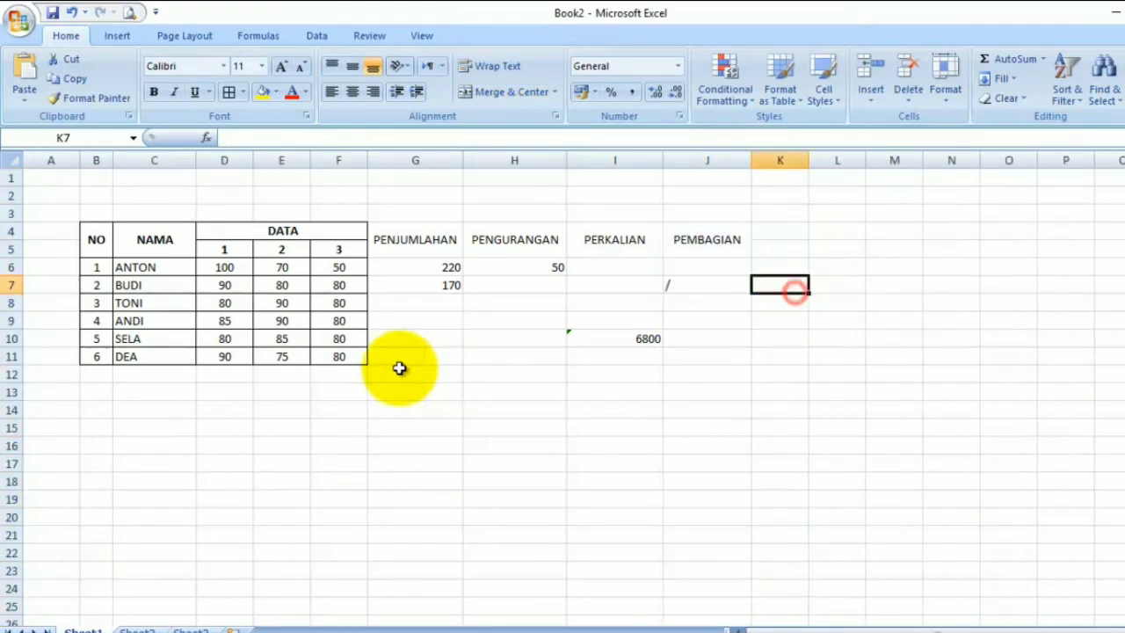
# Clear the slash note from cell J7.
pyautogui.click(673, 283)
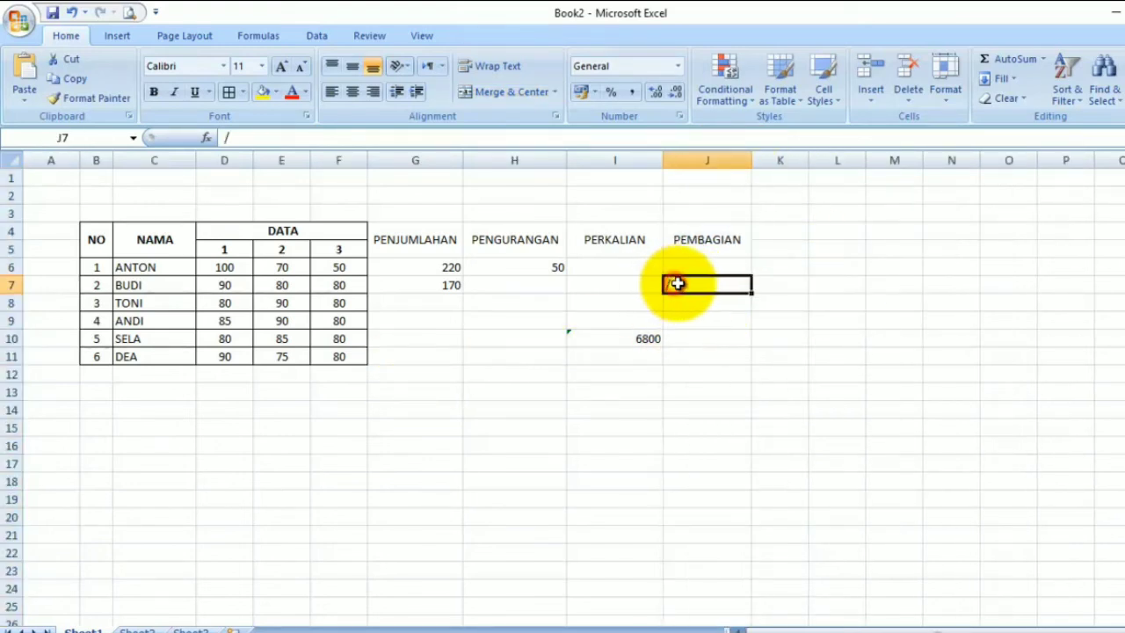
pyautogui.click(222, 357)
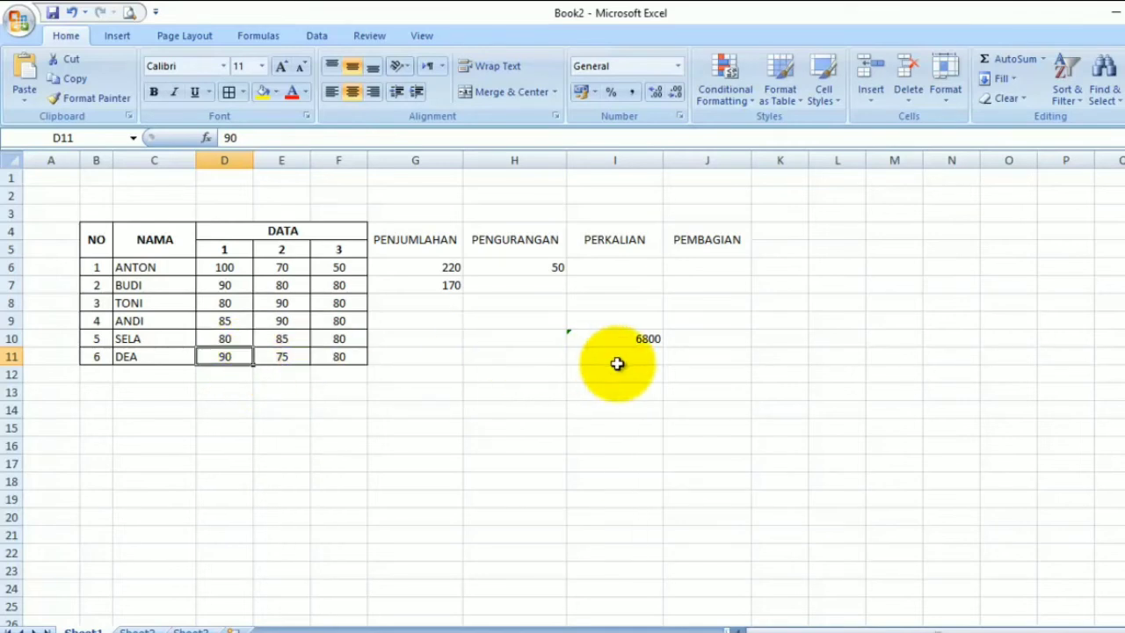
# Calculate DEA's PEMBAGIAN in J11 by dividing D11 by F11 with the formula =D11/F11.
pyautogui.click(684, 352)
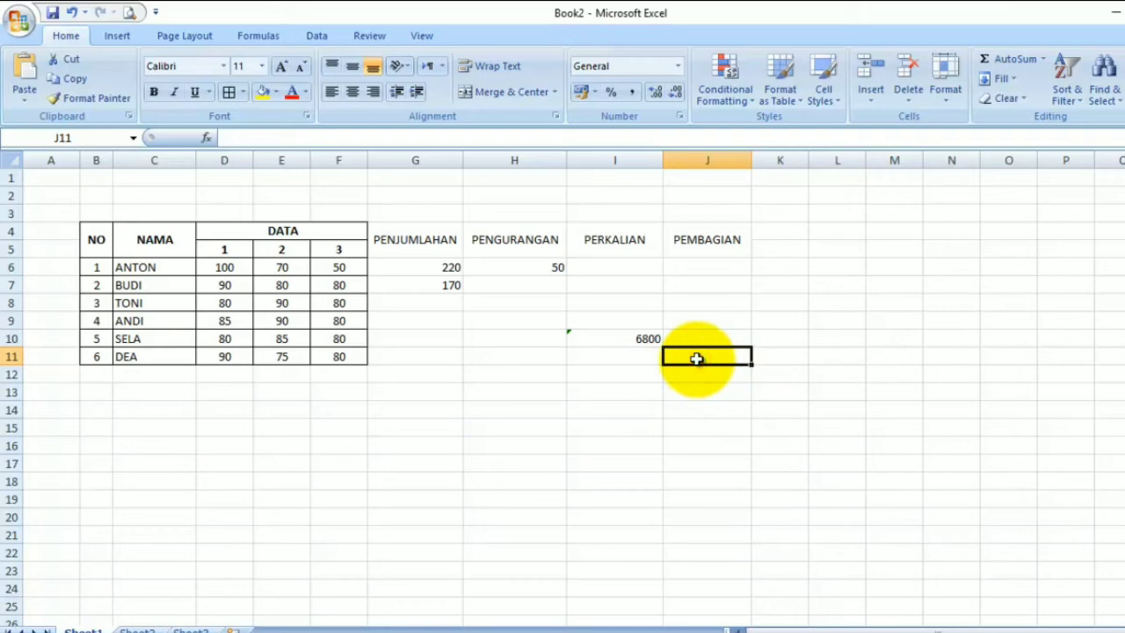
pyautogui.write('=')
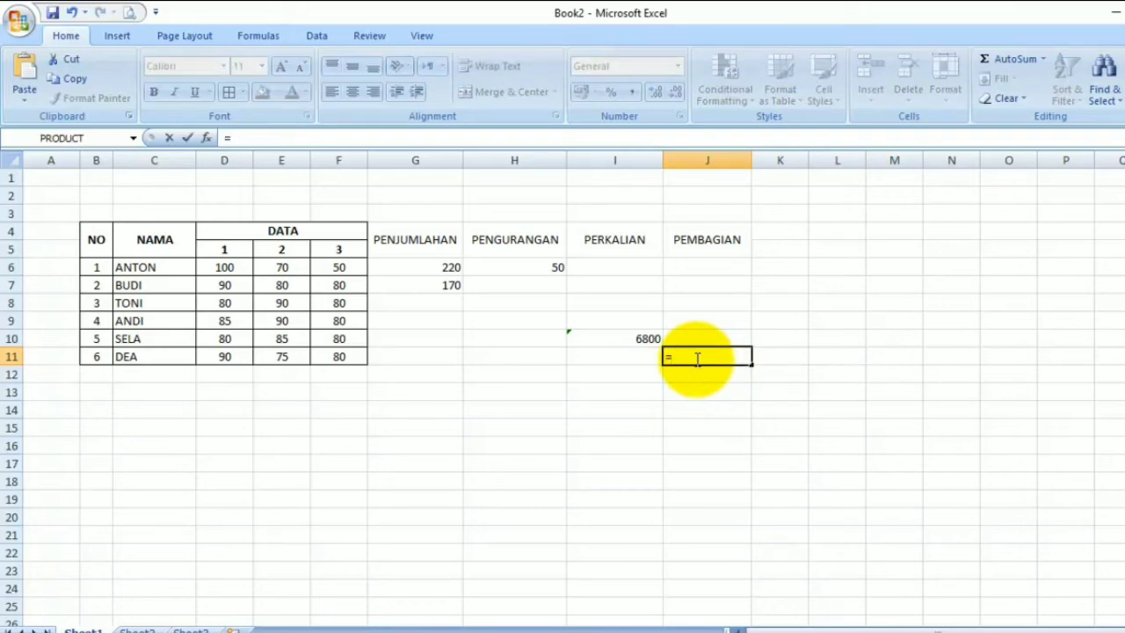
pyautogui.click(233, 357)
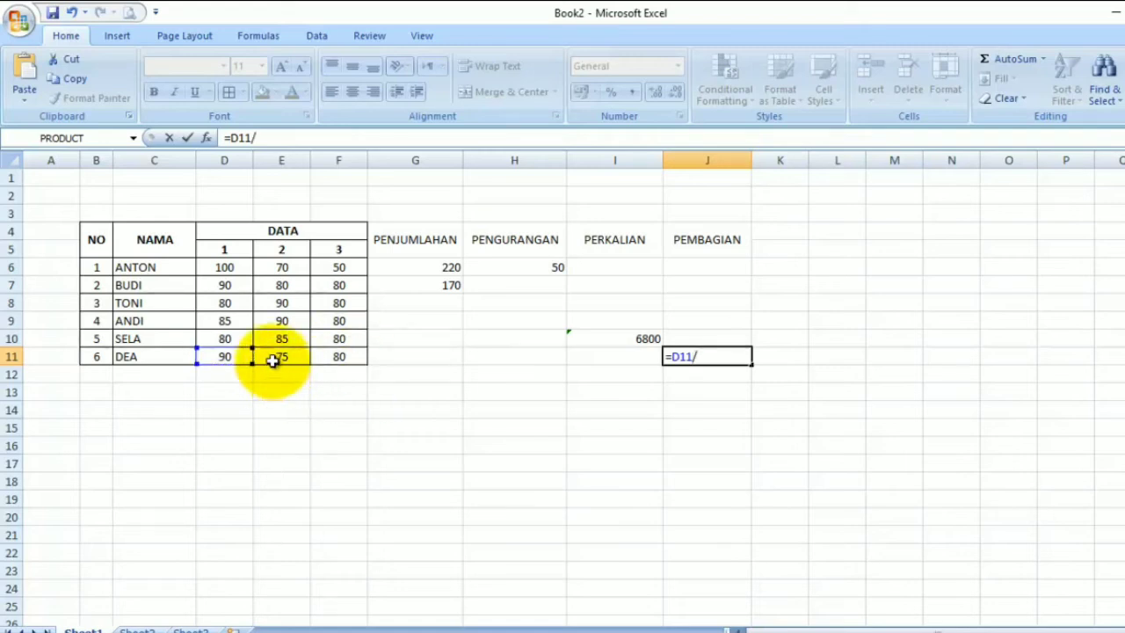
pyautogui.click(356, 362)
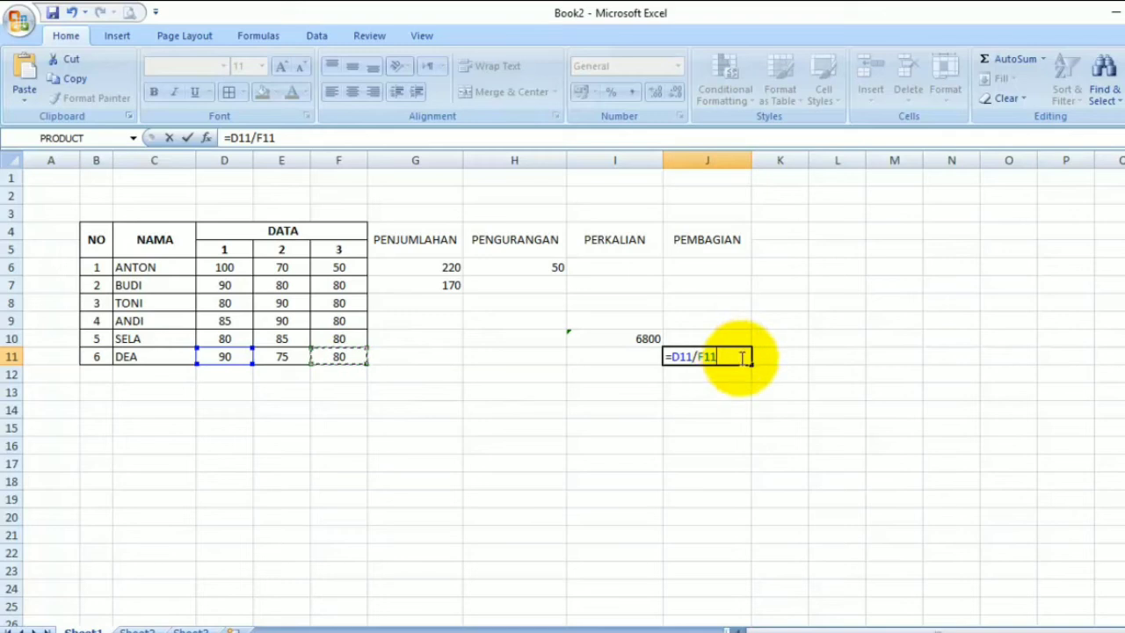
pyautogui.press('Return')
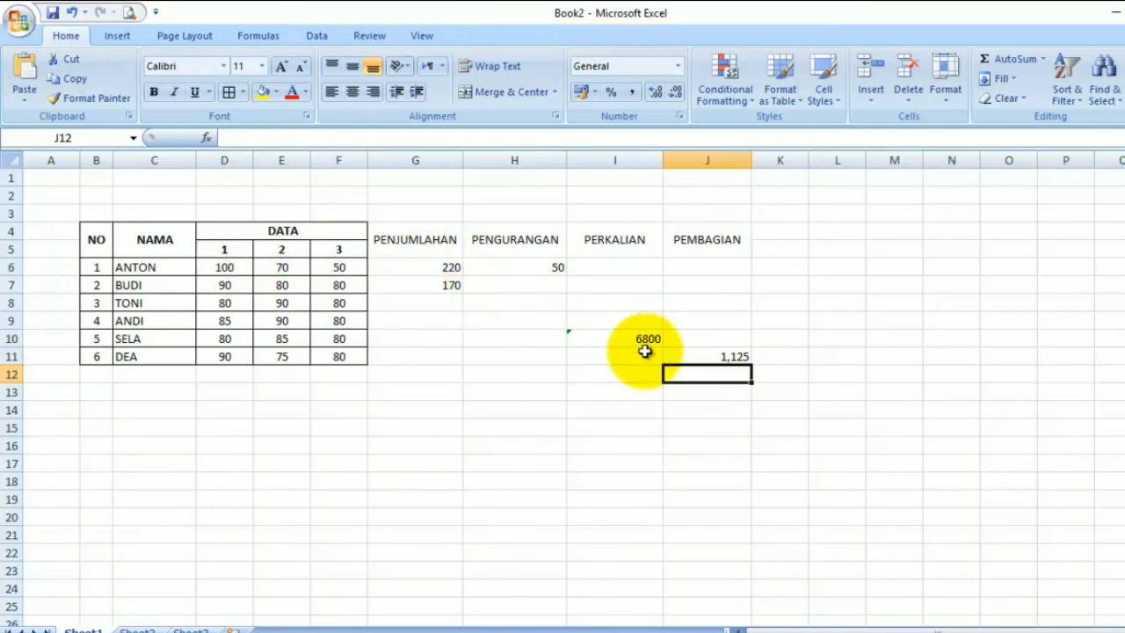
# Replace BUDI's PENJUMLAHAN formula in G7 with =SUM(D7:F7).
pyautogui.click(437, 268)
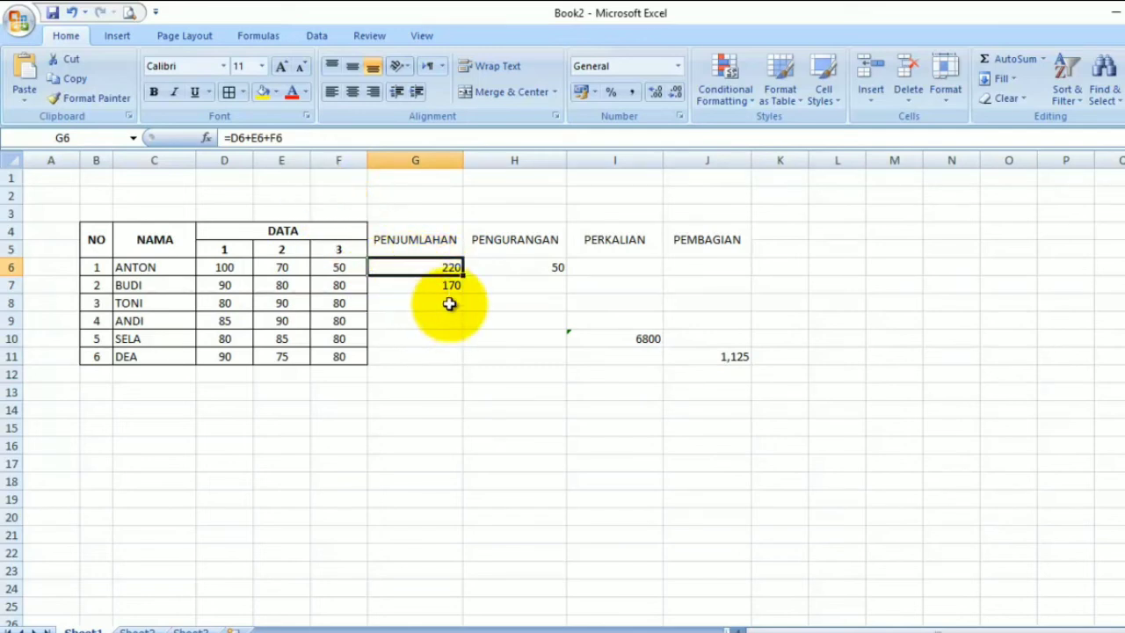
pyautogui.click(444, 288)
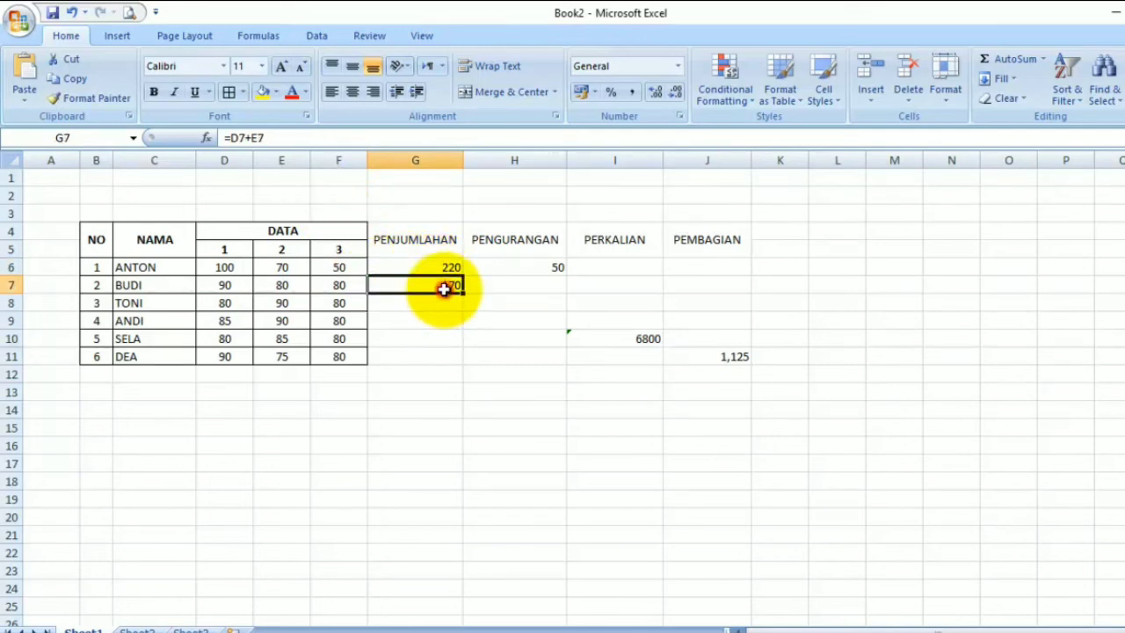
pyautogui.doubleClick(255, 138)
pyautogui.moveTo(255, 139); pyautogui.dragTo(232, 138)
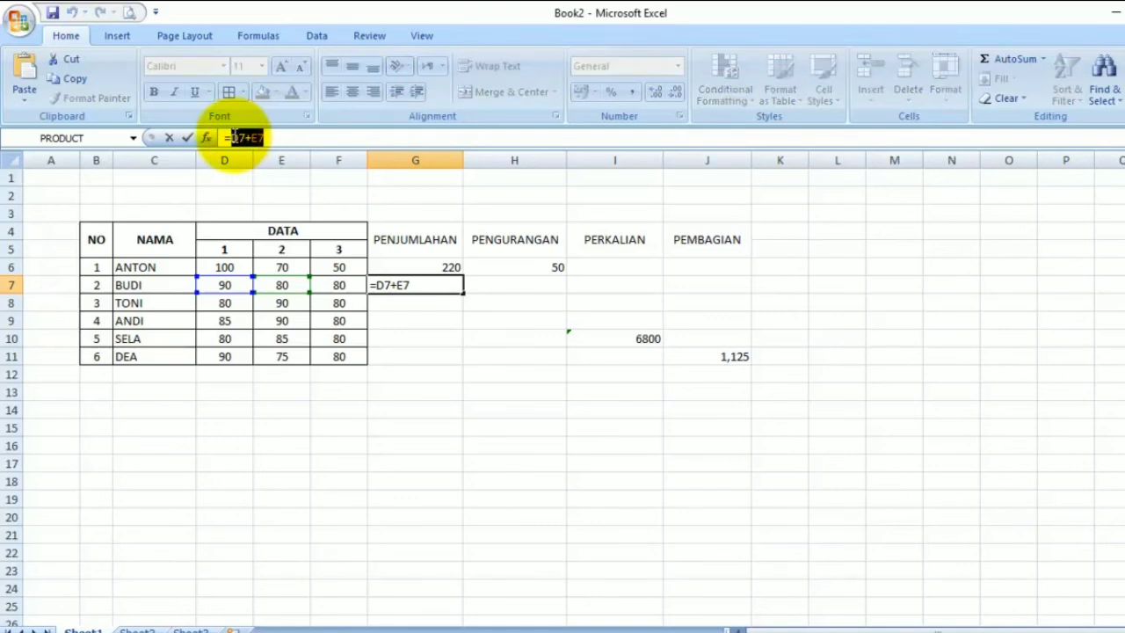
pyautogui.write('=sUM')
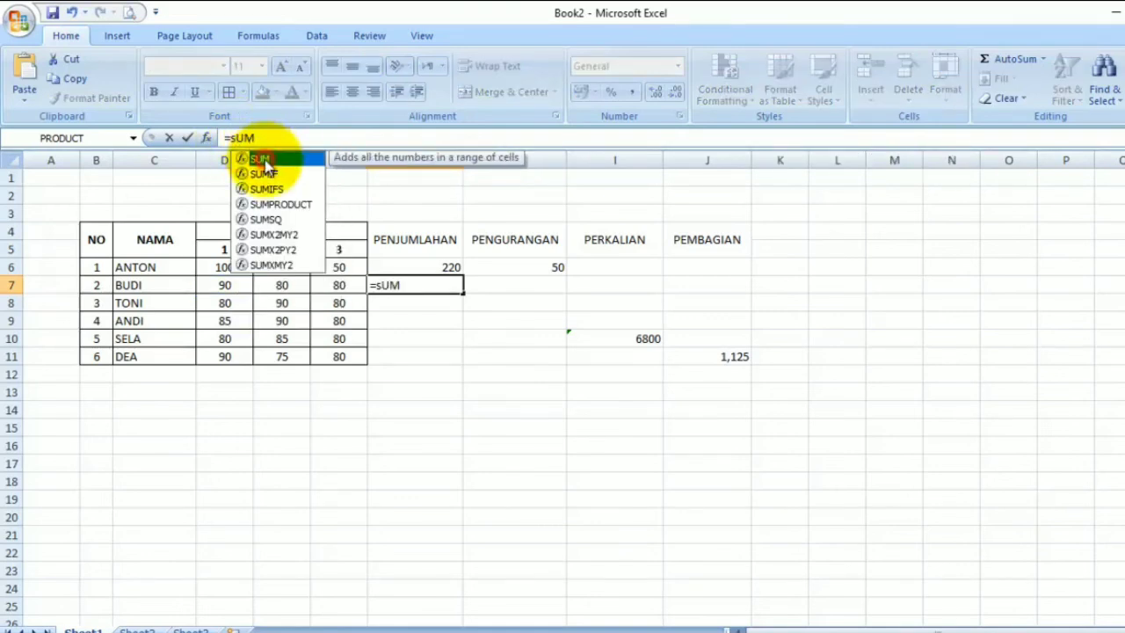
pyautogui.doubleClick(270, 160)
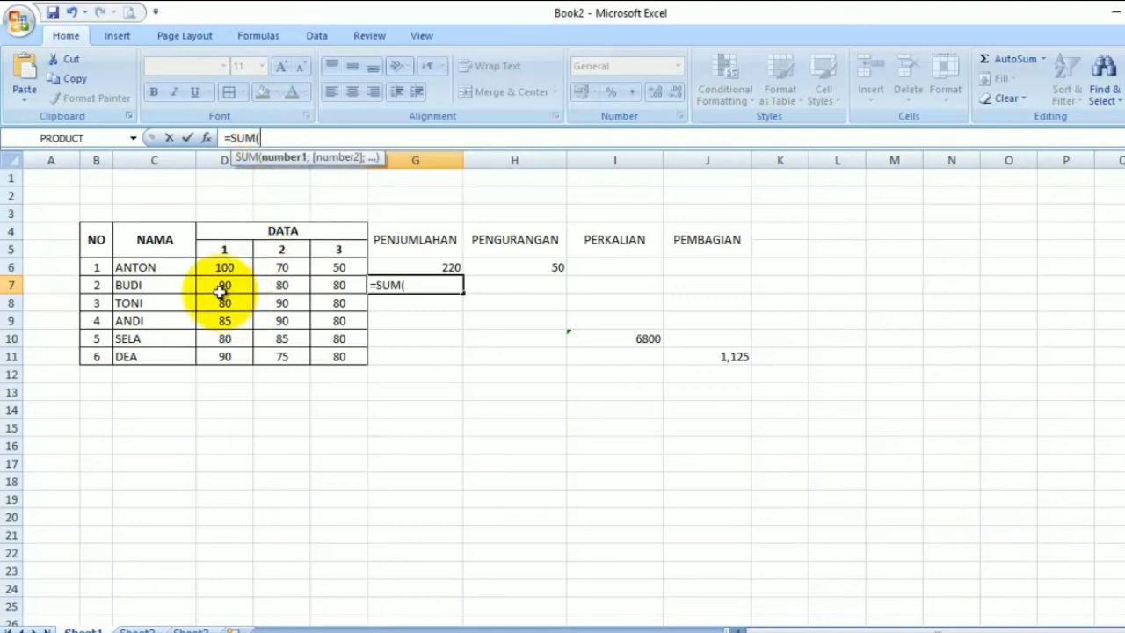
pyautogui.moveTo(220, 292); pyautogui.dragTo(322, 285)
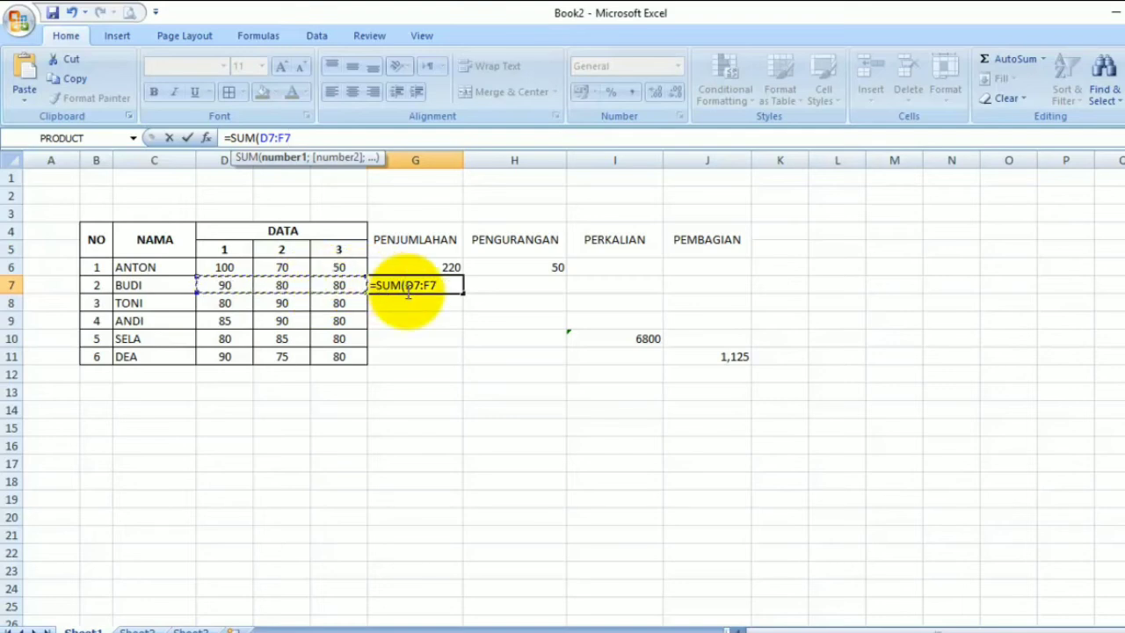
pyautogui.write(')')
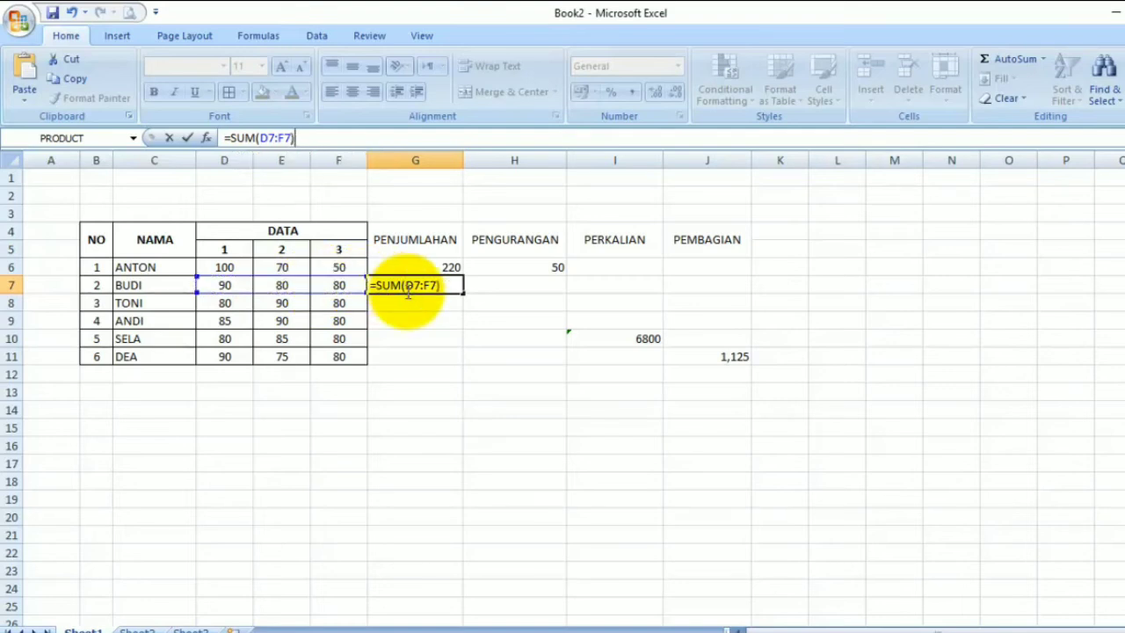
pyautogui.press('Return')
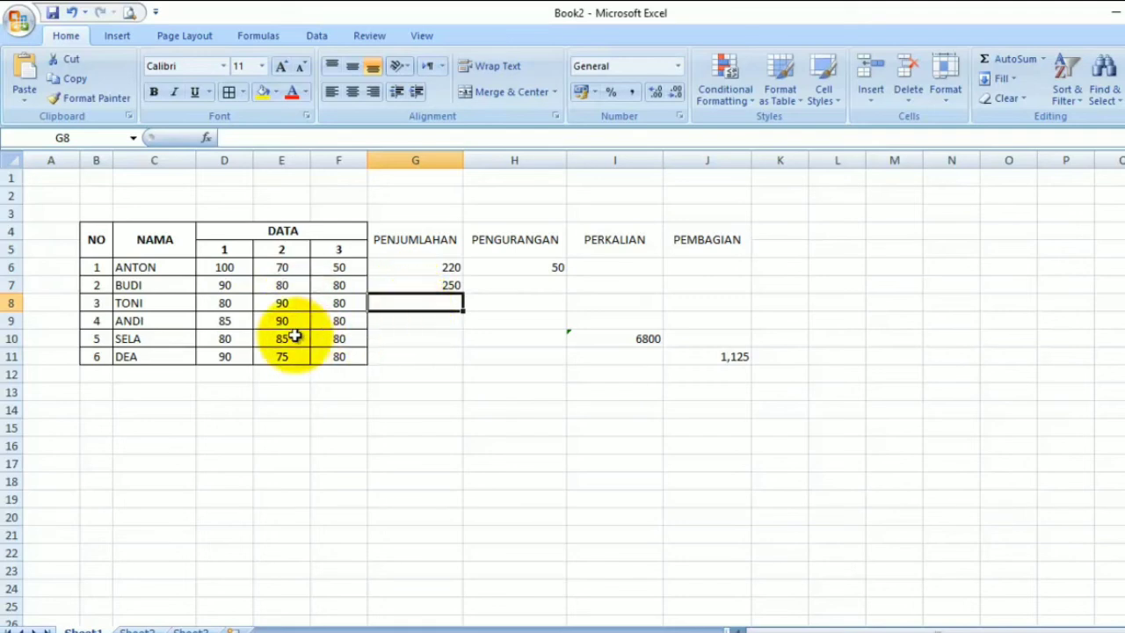
# Total TONI's three scores in G8 with the formula =SUM(D8:F8).
pyautogui.click(247, 136)
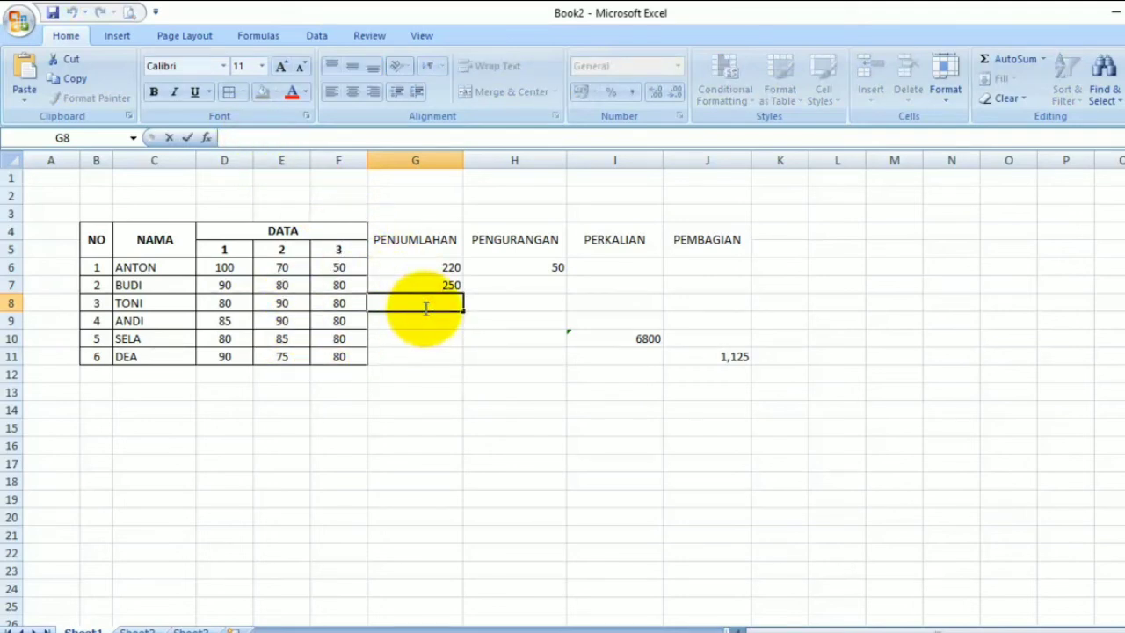
pyautogui.write('=SUM')
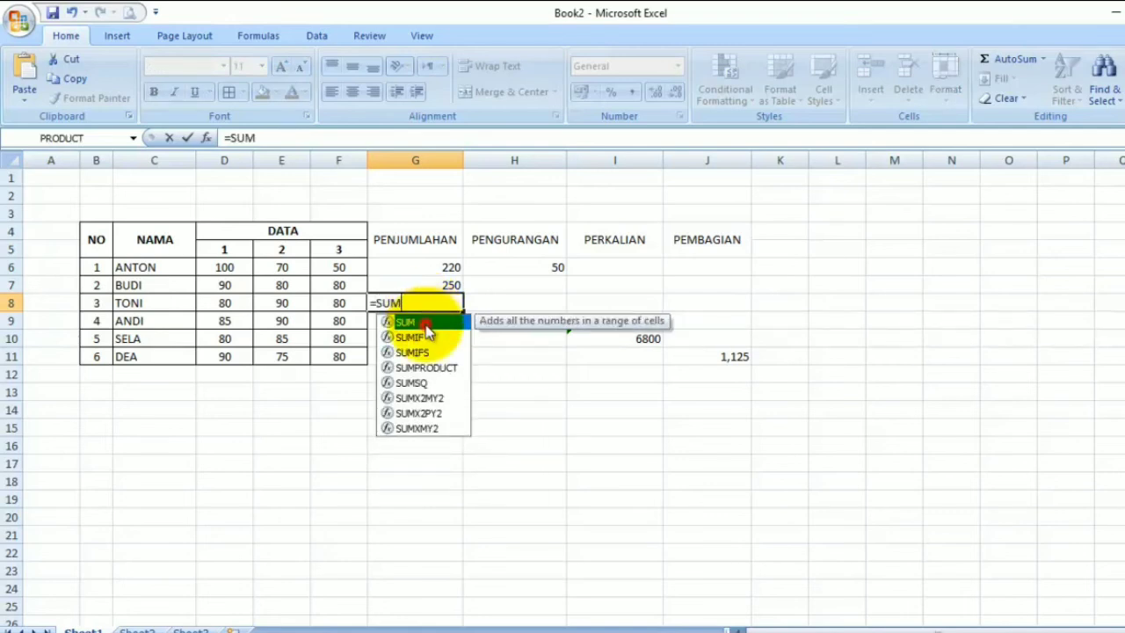
pyautogui.doubleClick(406, 322)
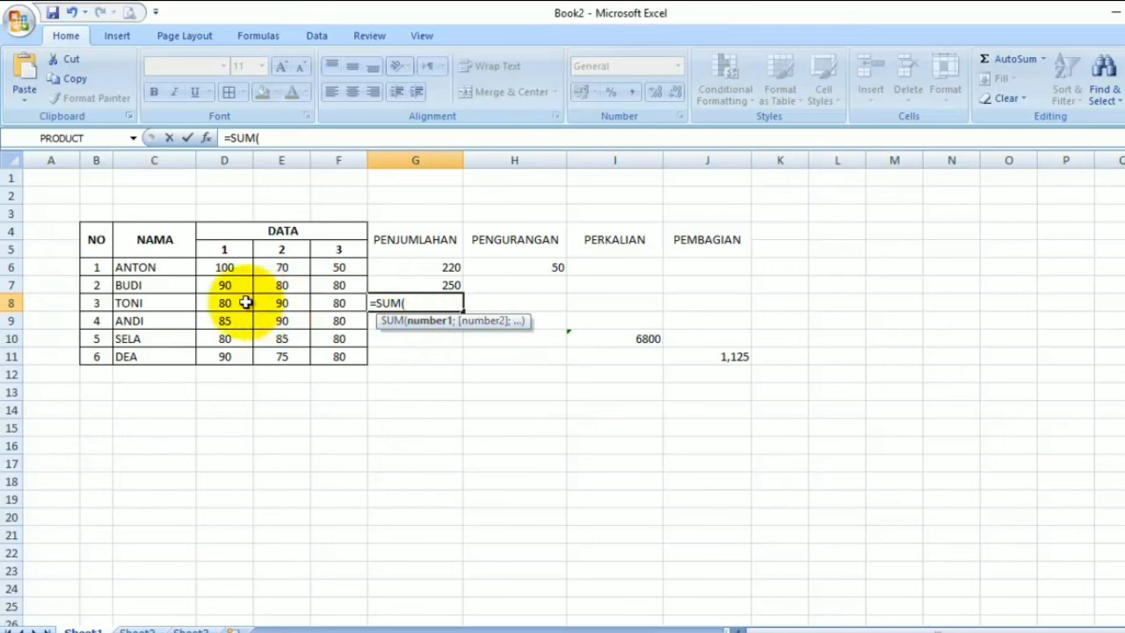
pyautogui.moveTo(227, 302); pyautogui.dragTo(330, 302)
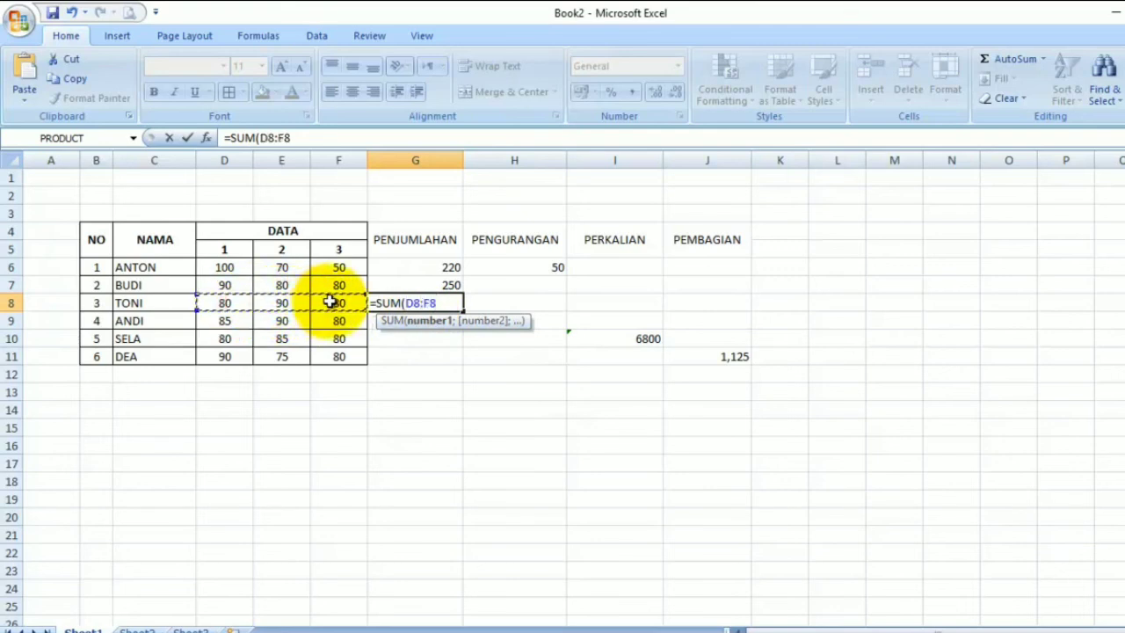
pyautogui.write(')')
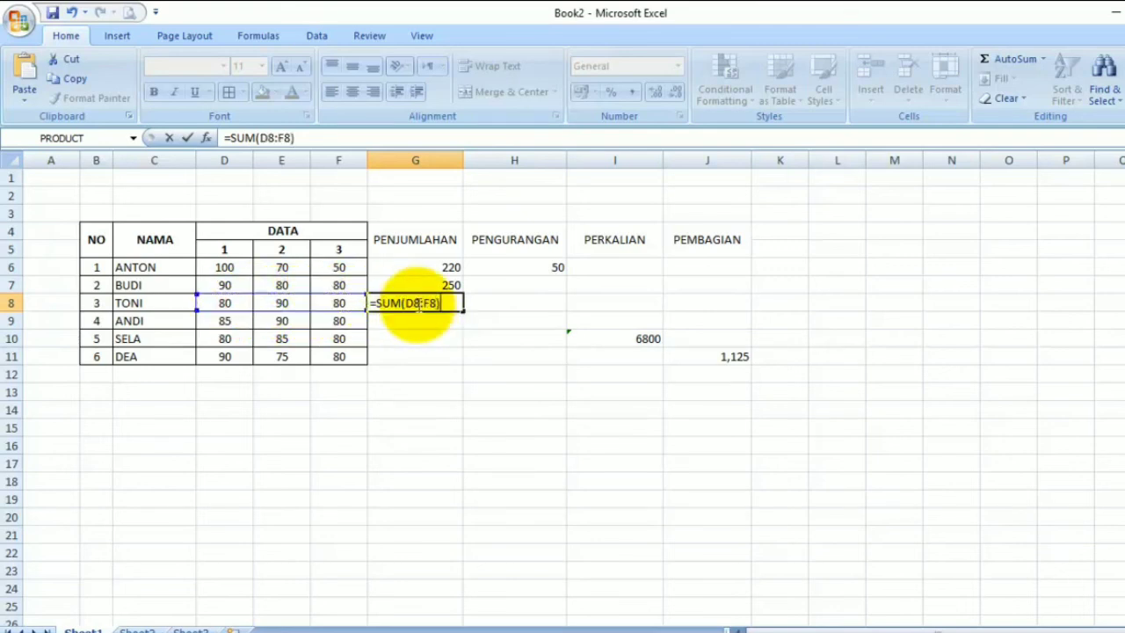
pyautogui.press('Return')
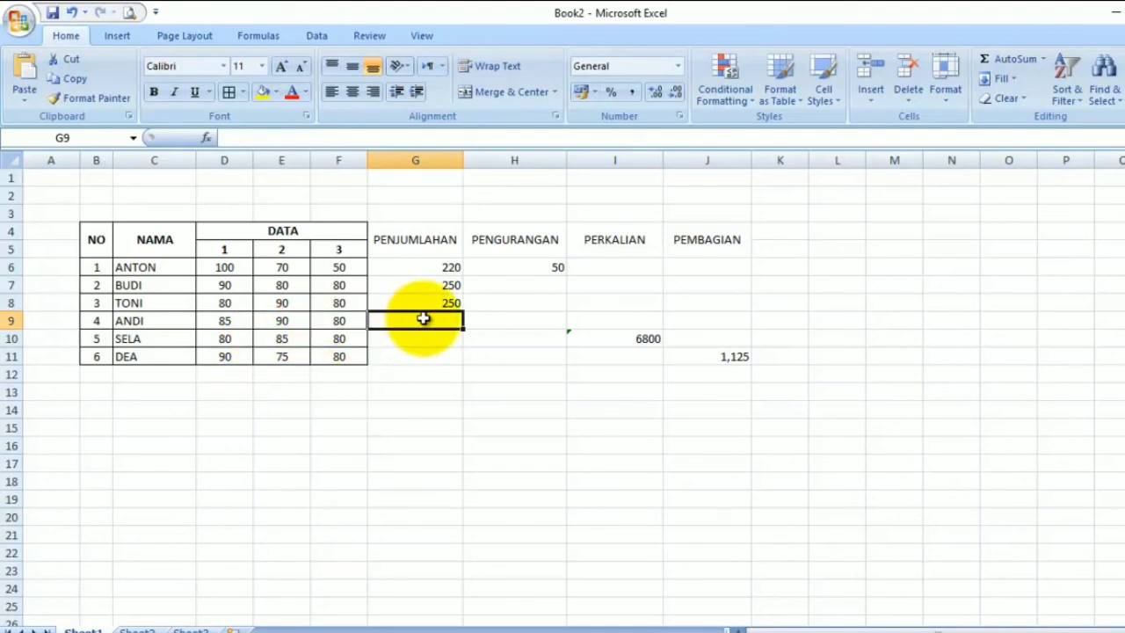
# Total ANDI's three scores in G9 with the formula =SUM(D9:F9).
pyautogui.write('=')
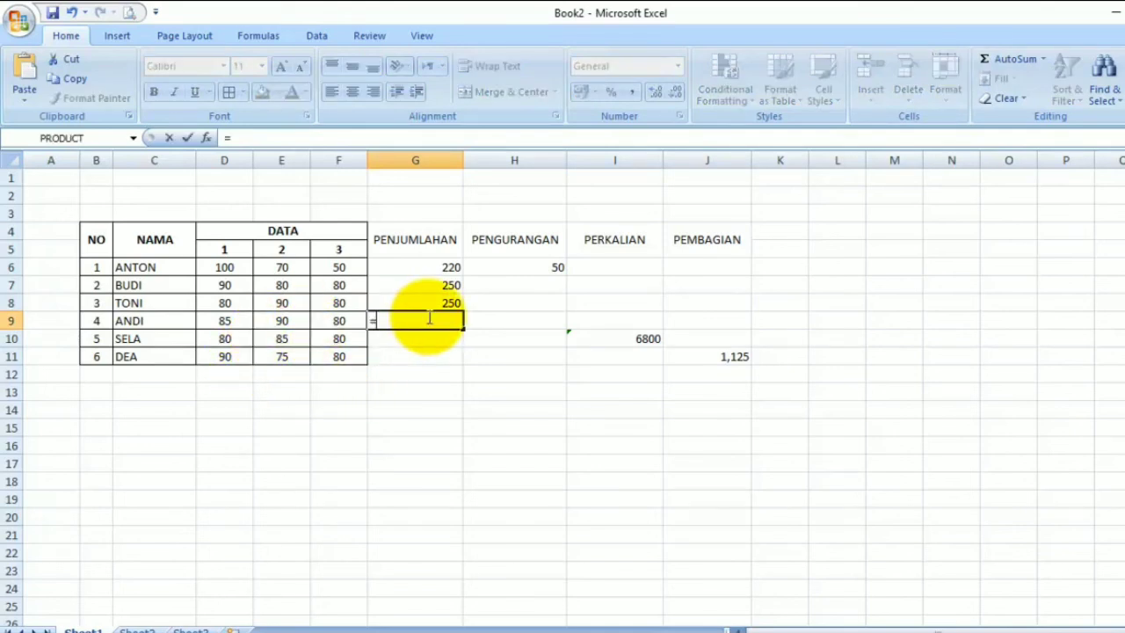
pyautogui.write('SUM')
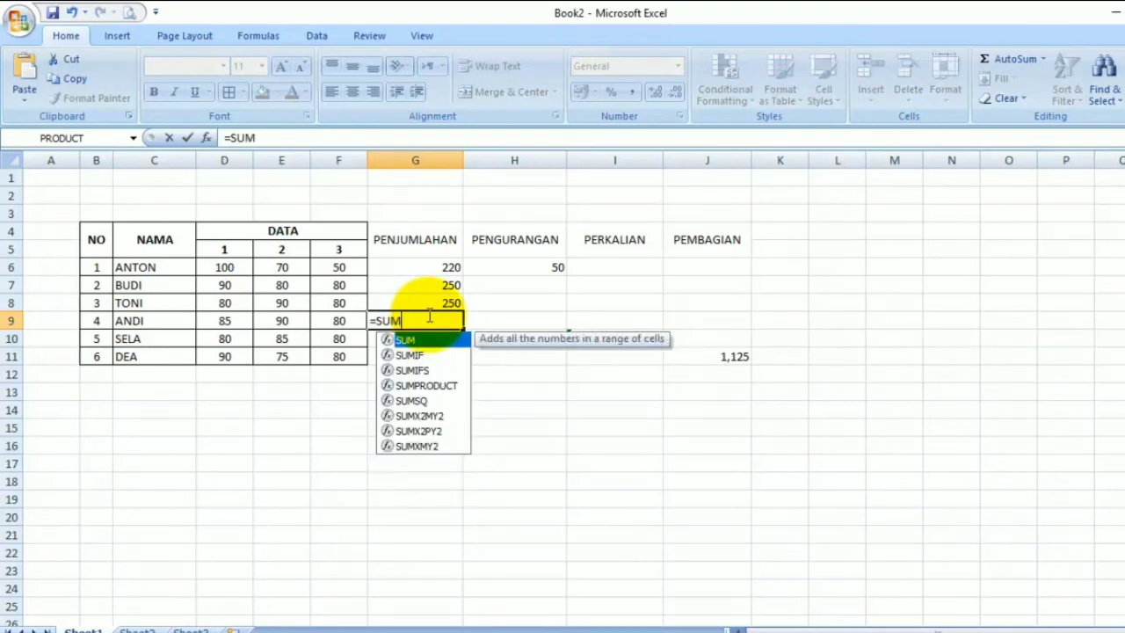
pyautogui.doubleClick(430, 343)
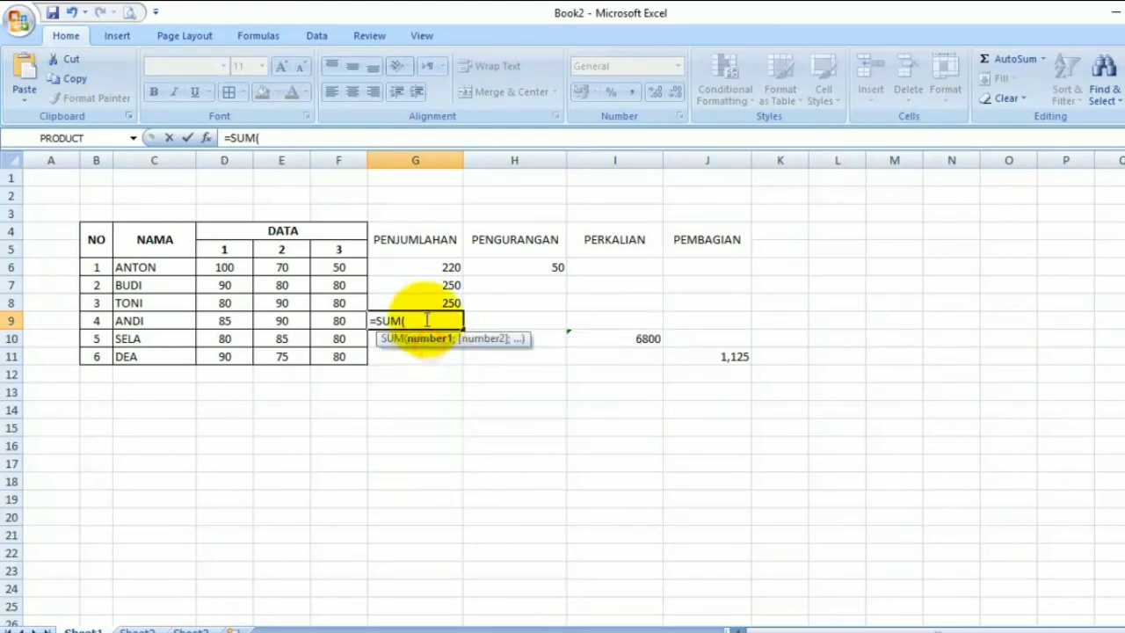
pyautogui.moveTo(233, 323); pyautogui.dragTo(339, 319)
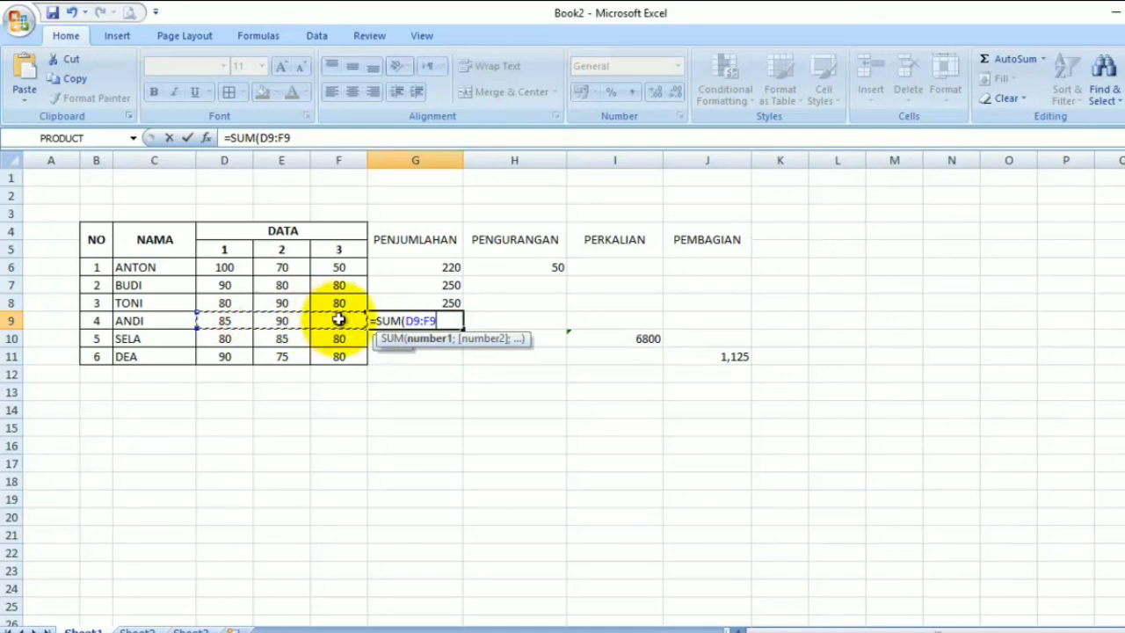
pyautogui.write(')')
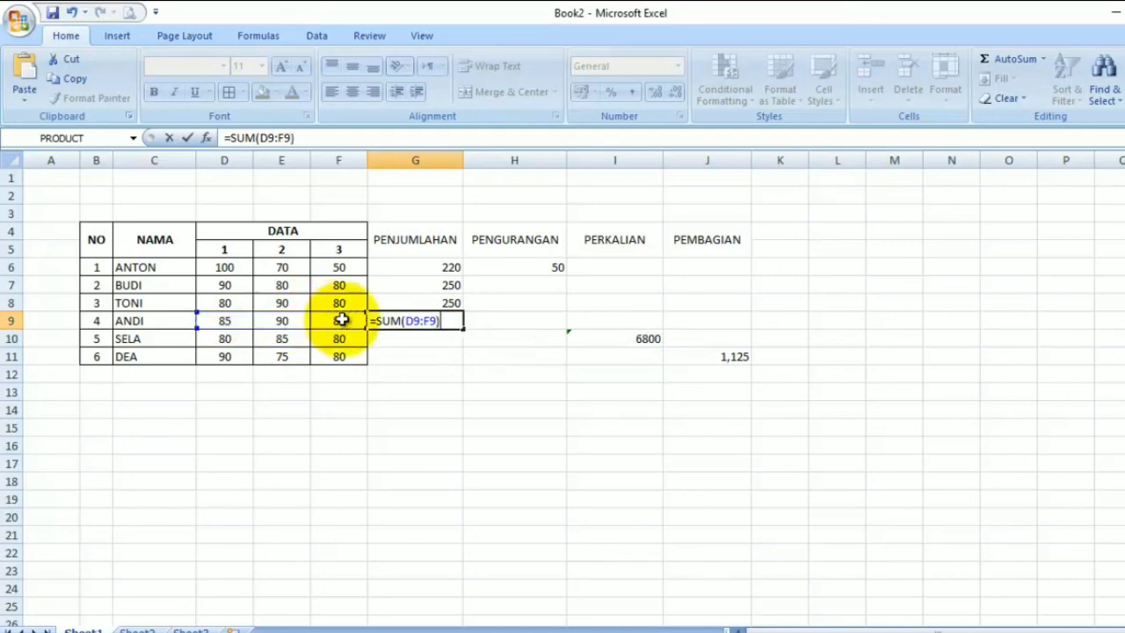
pyautogui.press('Return')
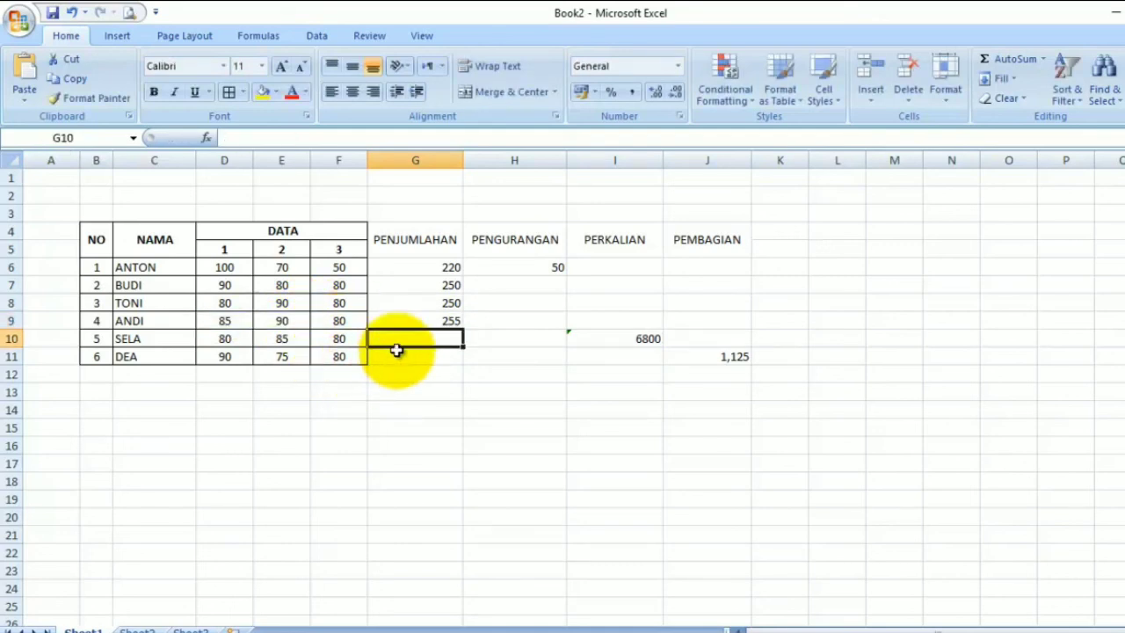
# Total SELA's three scores in G10 with the formula =SUM(D10:F10).
pyautogui.write('=SUM(')
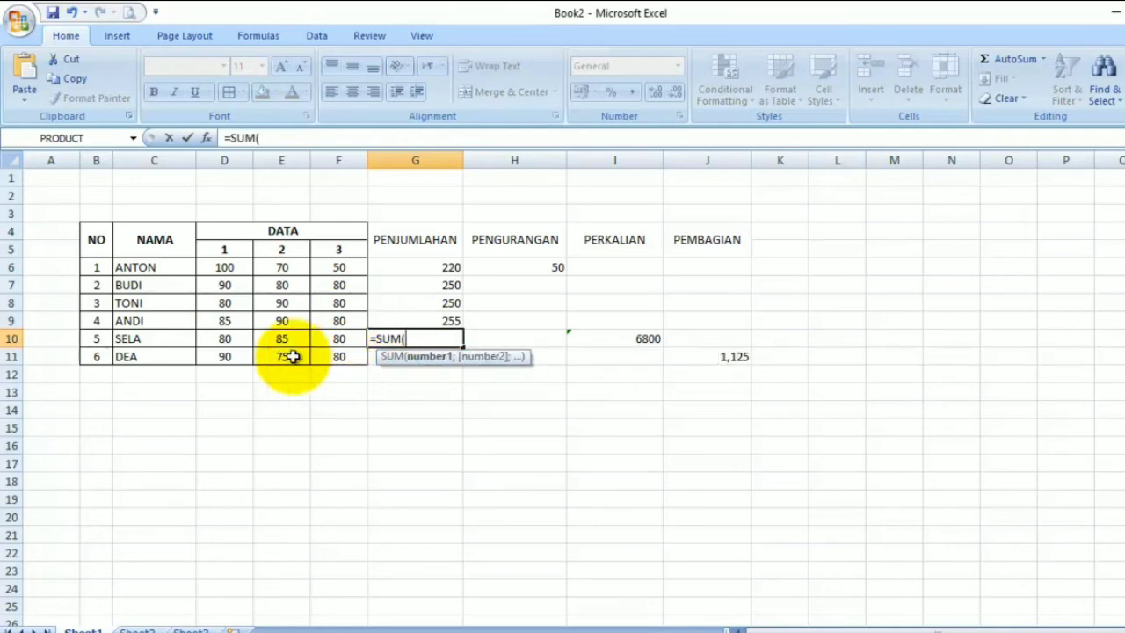
pyautogui.moveTo(225, 342); pyautogui.dragTo(342, 346)
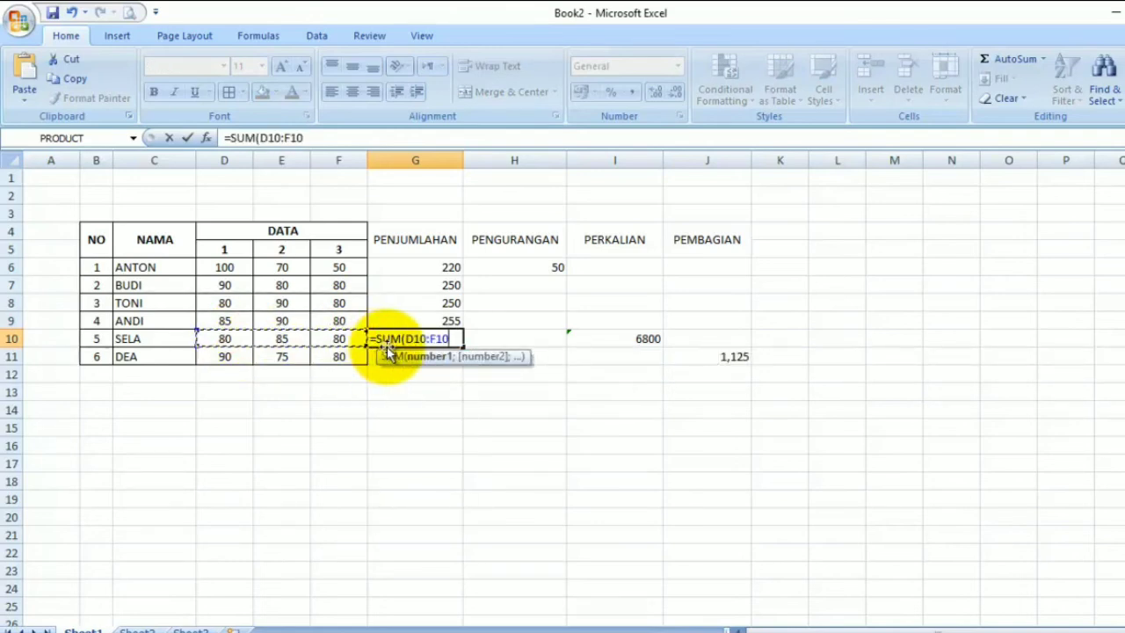
pyautogui.write(')')
pyautogui.press('Return')
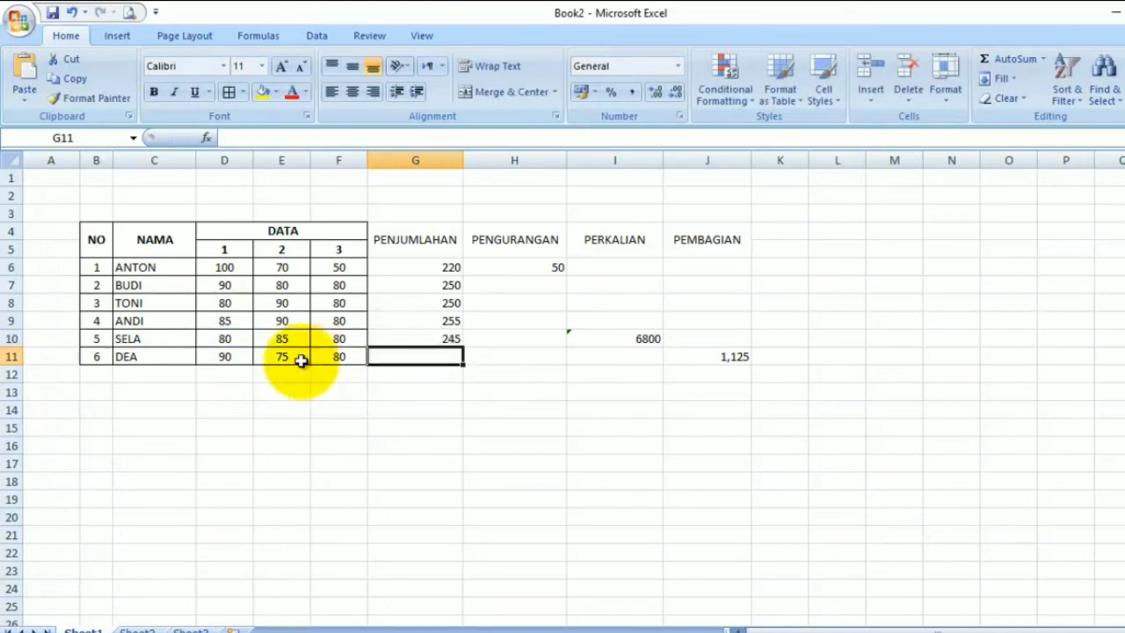
# Total DEA's three scores in G11 with a SUM formula over D11:F11.
pyautogui.click(226, 356)
pyautogui.moveTo(226, 356); pyautogui.dragTo(369, 364)
pyautogui.click(408, 357)
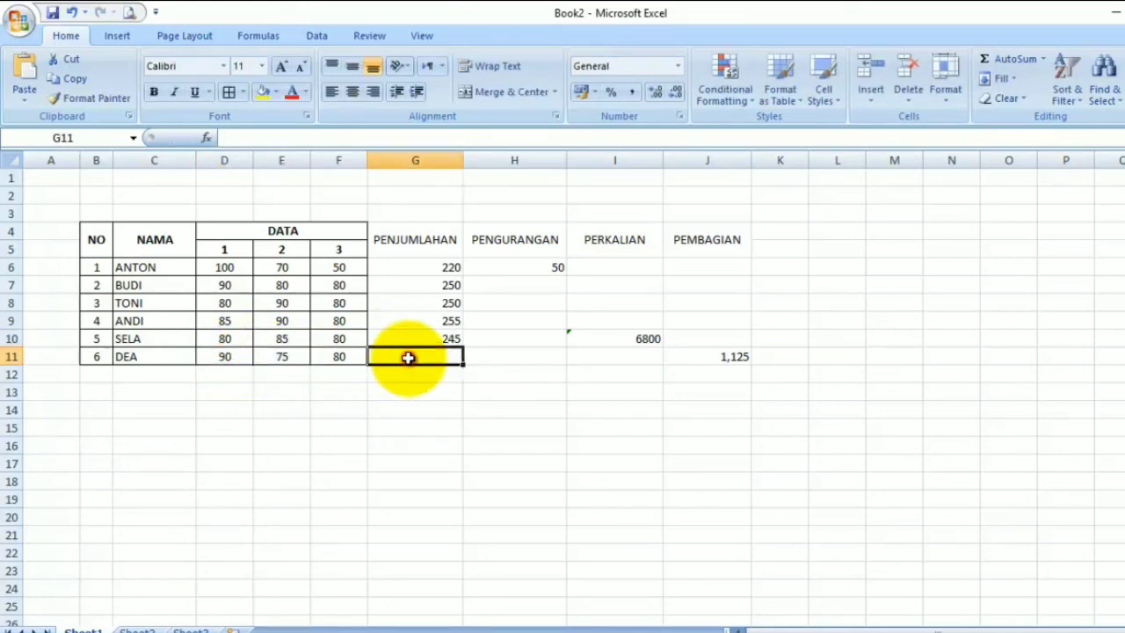
pyautogui.write('=')
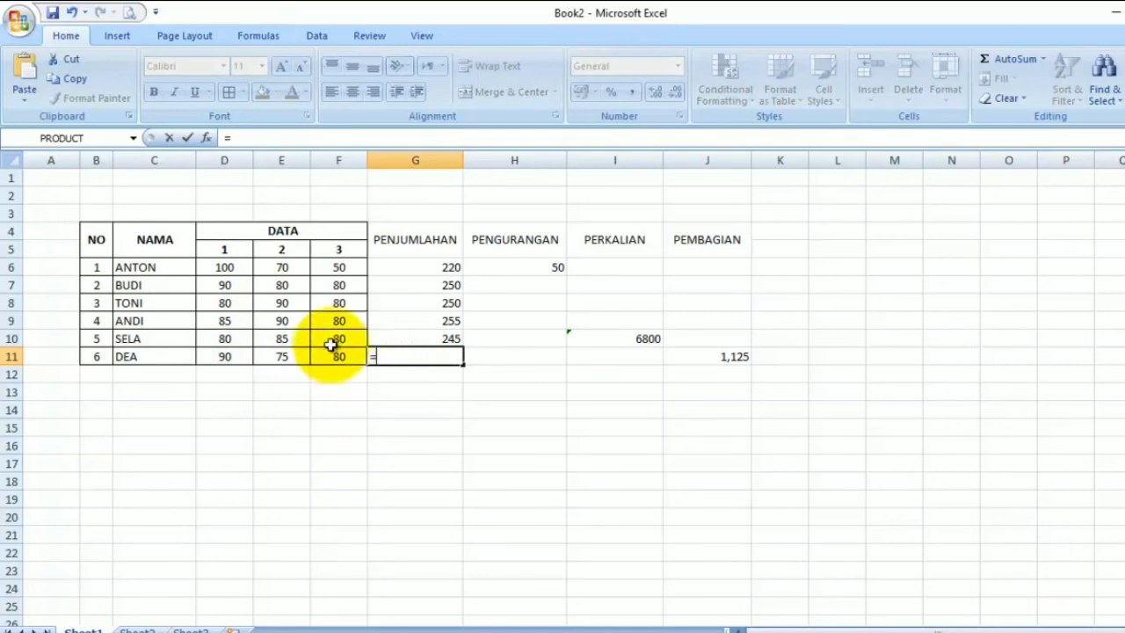
pyautogui.write('SUM')
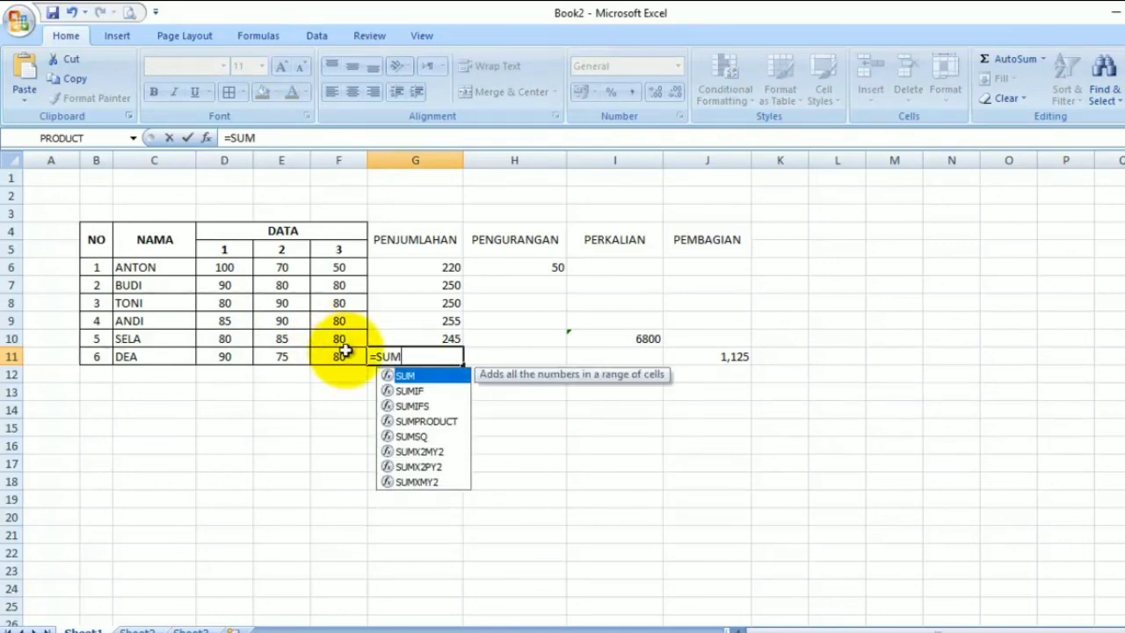
pyautogui.doubleClick(394, 375)
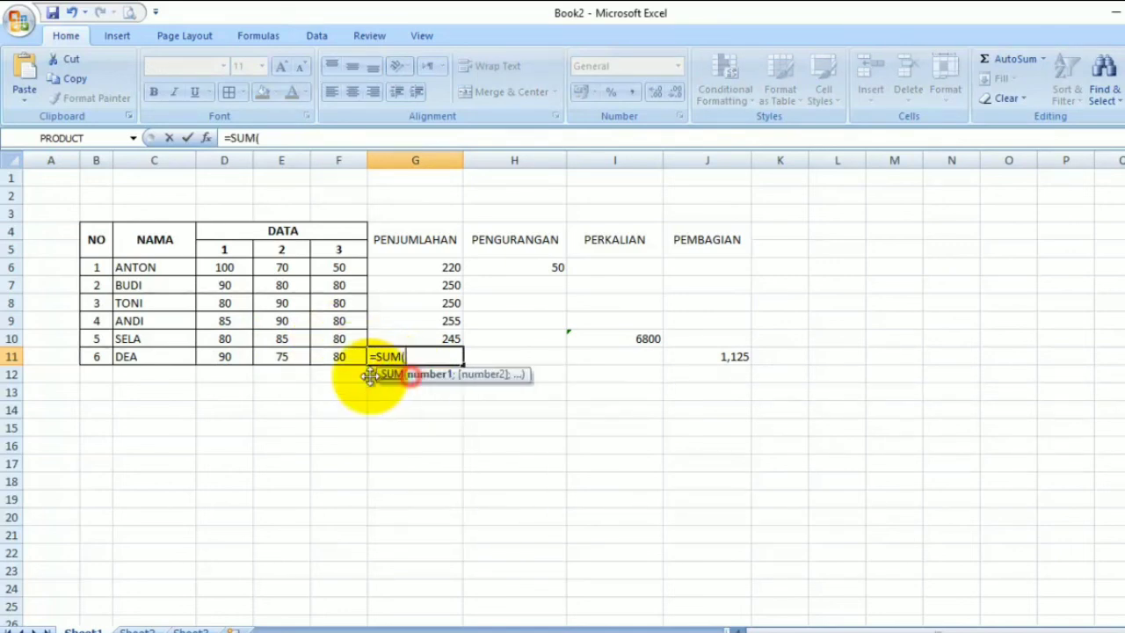
pyautogui.moveTo(225, 356); pyautogui.dragTo(339, 357)
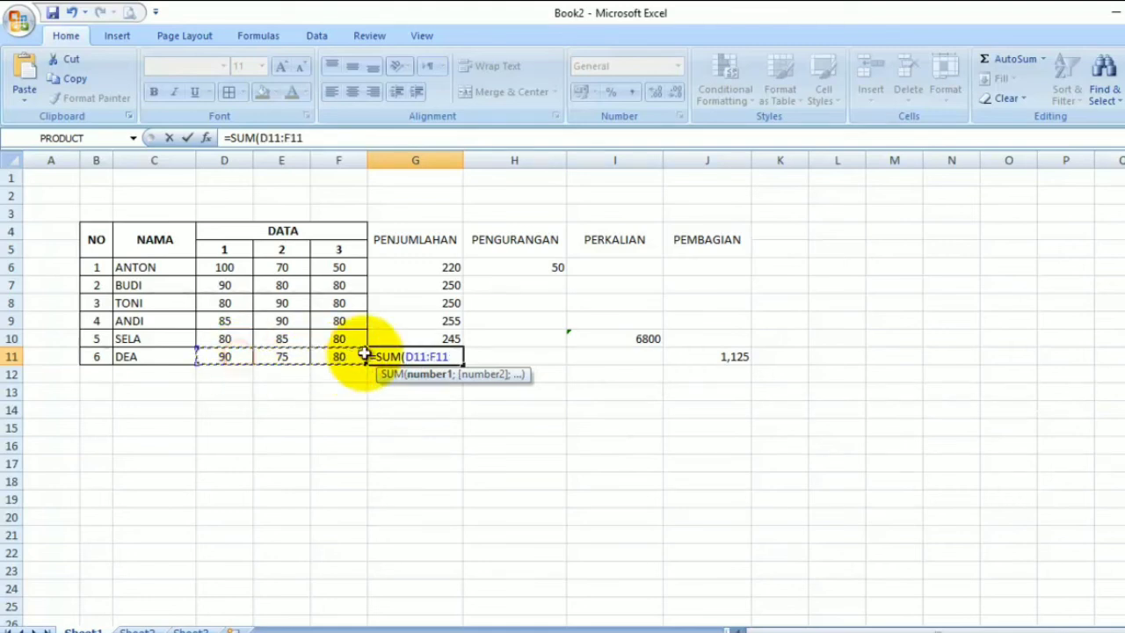
pyautogui.press('Return')
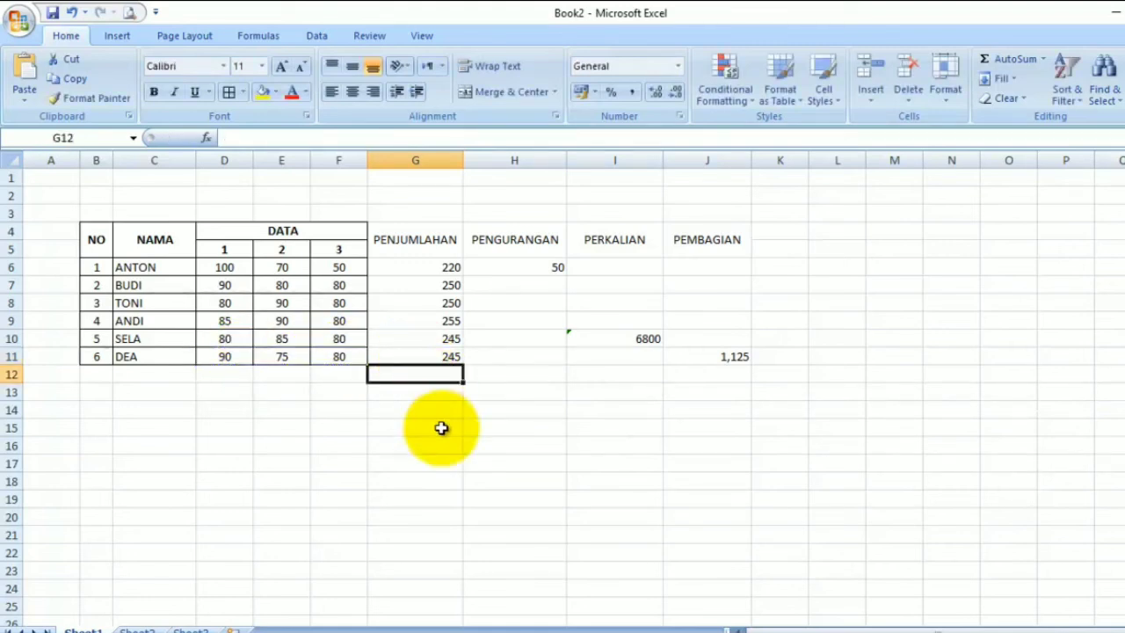
pyautogui.click(512, 437)
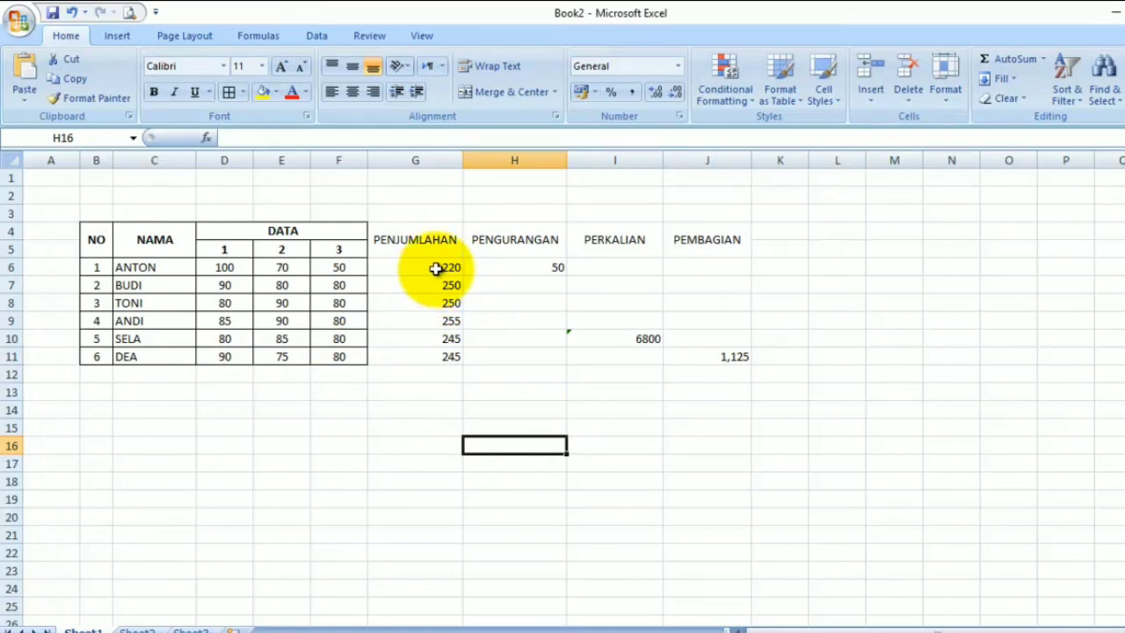
# Center the PENJUMLAHAN results in G6:G11 horizontally.
pyautogui.moveTo(444, 268); pyautogui.dragTo(442, 353)
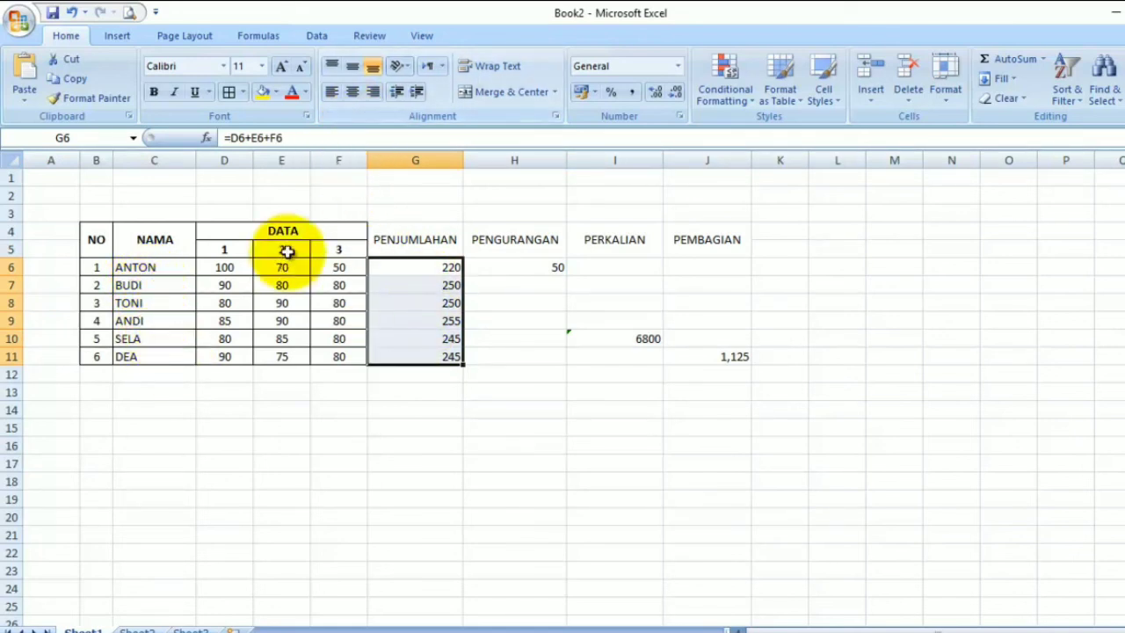
pyautogui.click(353, 94)
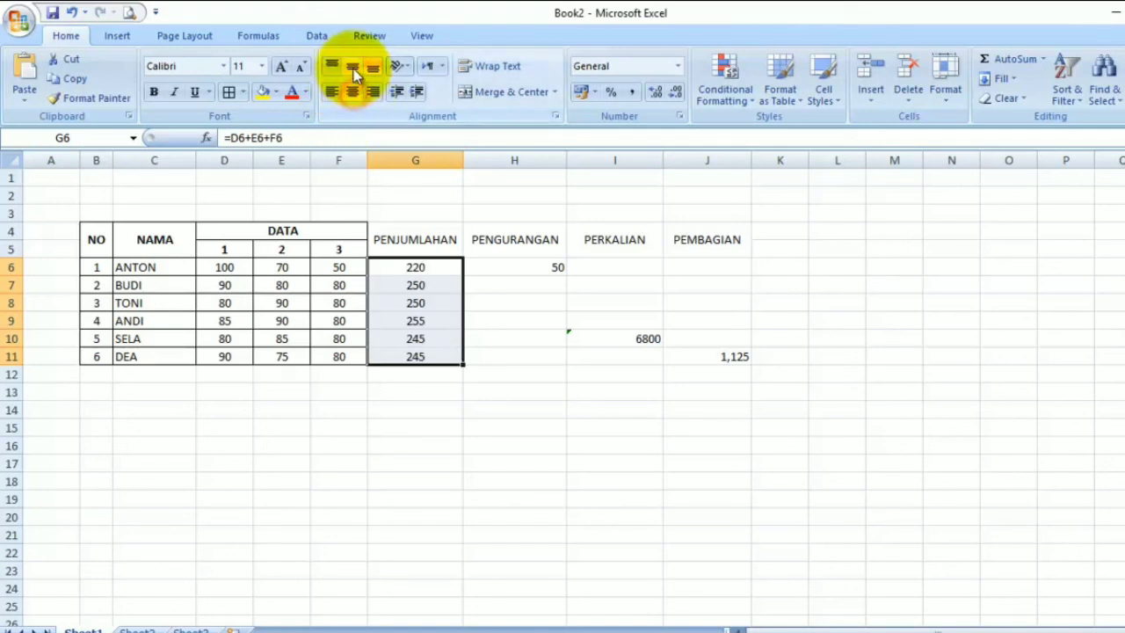
pyautogui.click(549, 356)
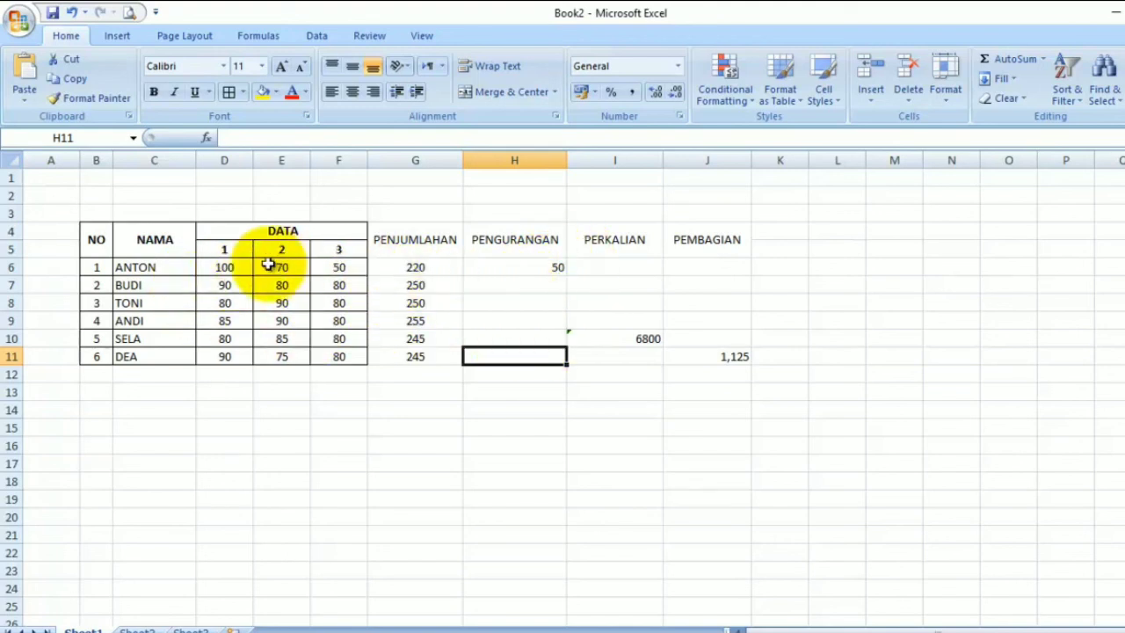
# Replace the PENGURANGAN formula in H6 with =D6-E6-F6 so it subtracts the second and third scores from the first.
pyautogui.click(545, 283)
pyautogui.click(548, 267)
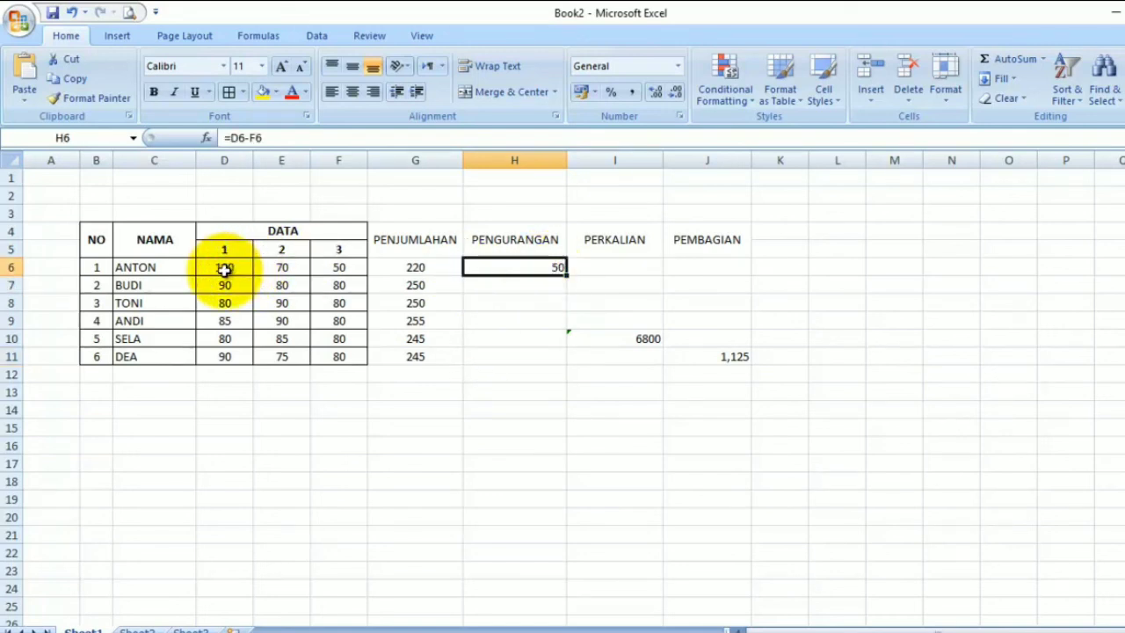
pyautogui.click(532, 290)
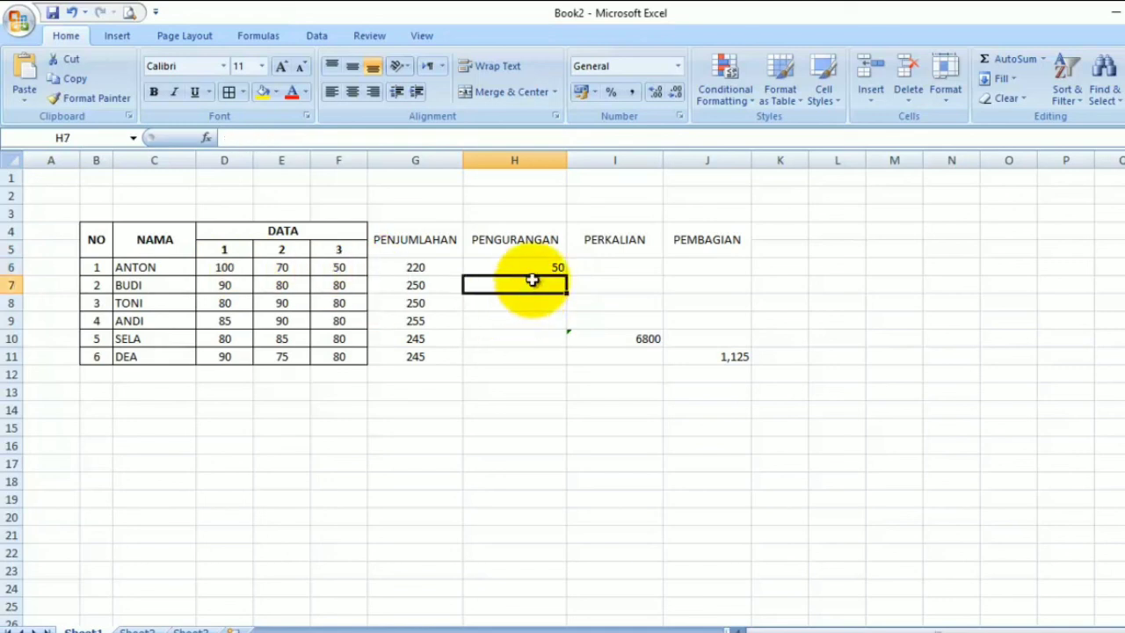
pyautogui.click(533, 268)
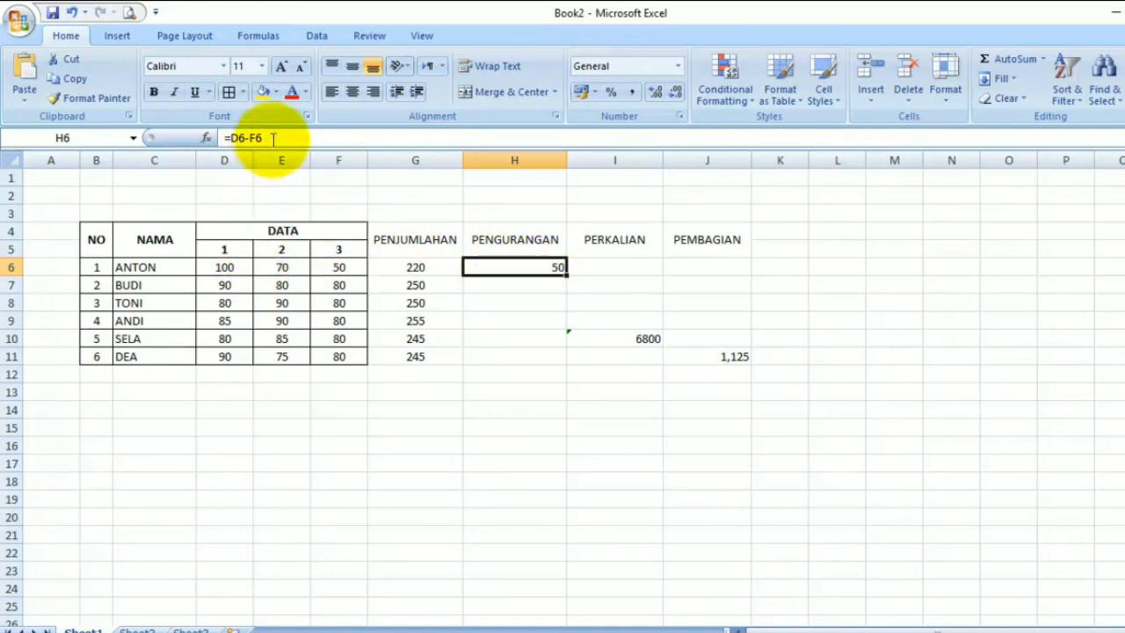
pyautogui.doubleClick(520, 267)
pyautogui.click(519, 267)
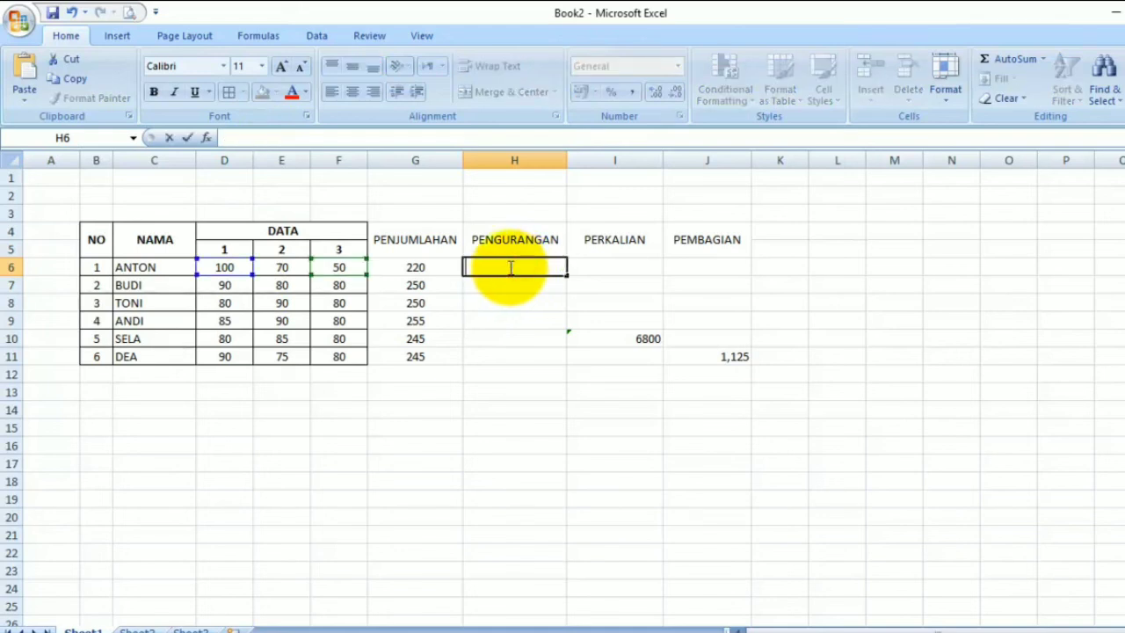
pyautogui.write('=D6')
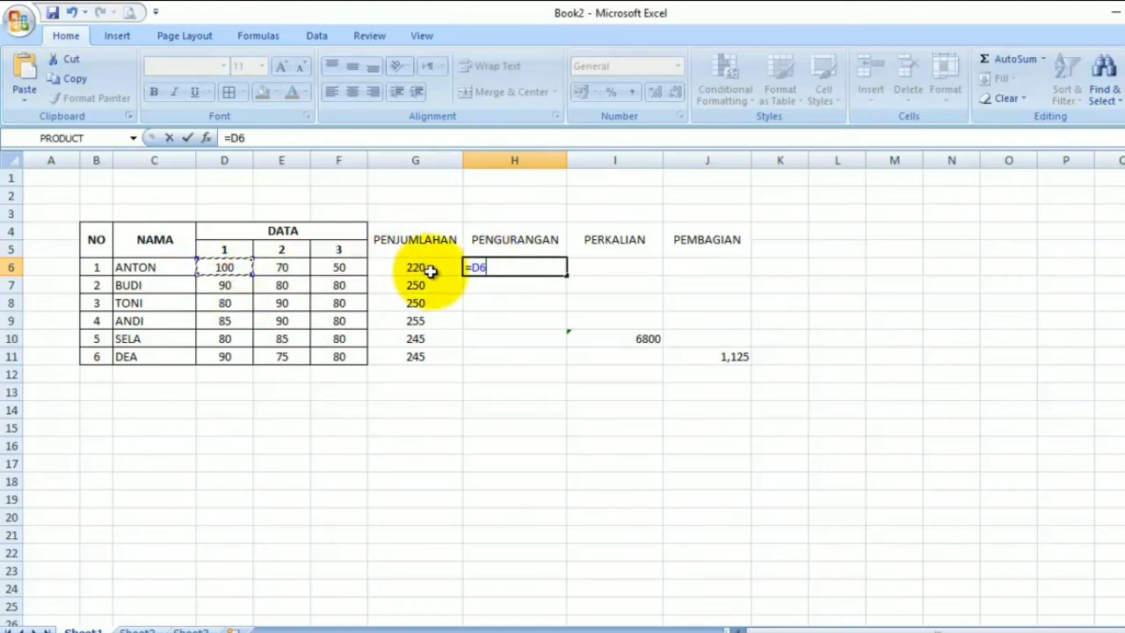
pyautogui.write('-')
pyautogui.click(286, 268)
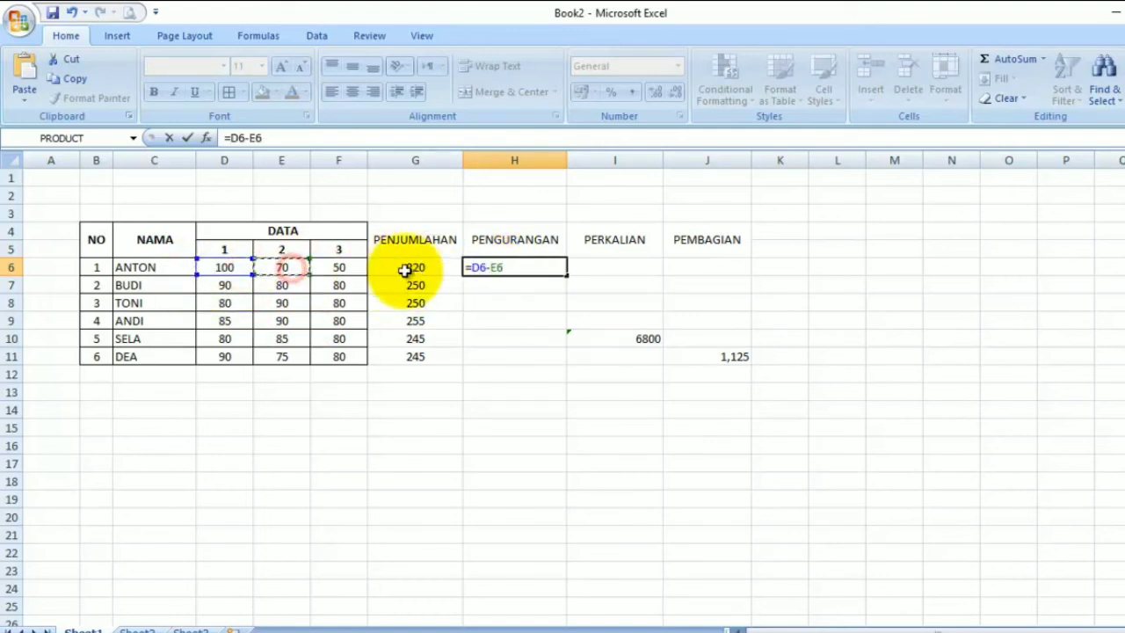
pyautogui.write('-')
pyautogui.click(341, 266)
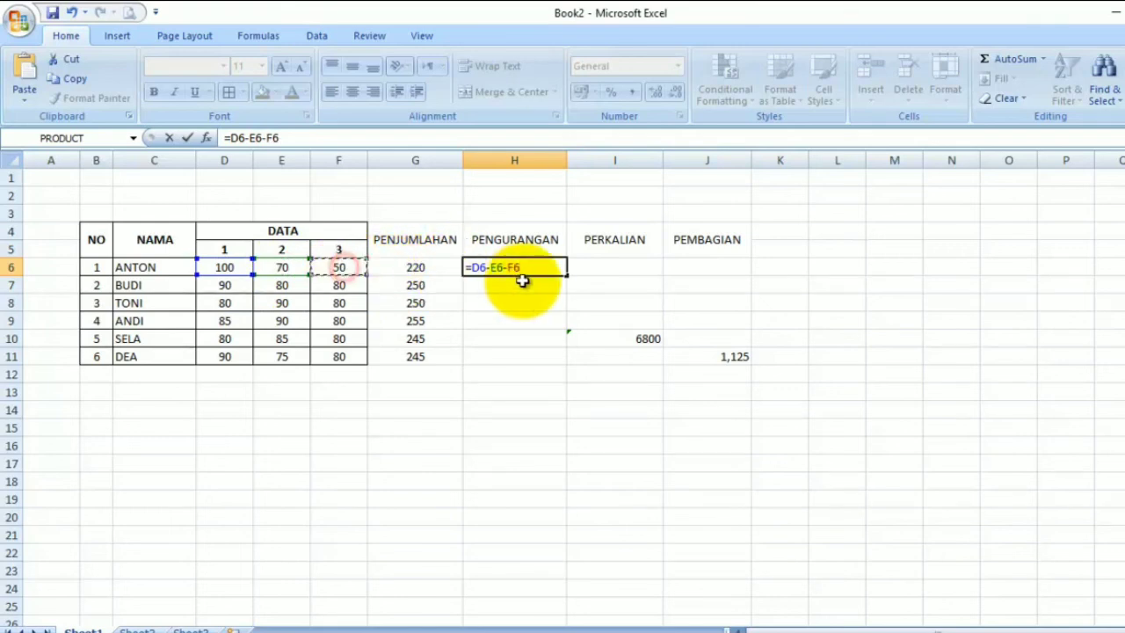
pyautogui.press('Return')
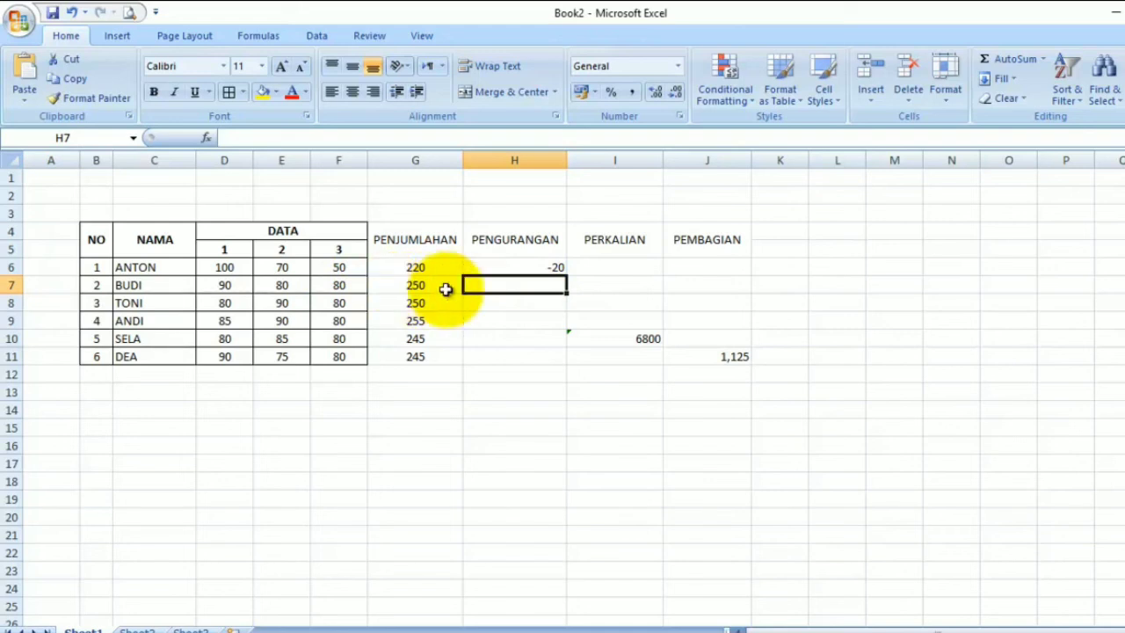
# Subtract the second and third scores from the first in H7 with the formula =D7-E7-F7.
pyautogui.click(532, 281)
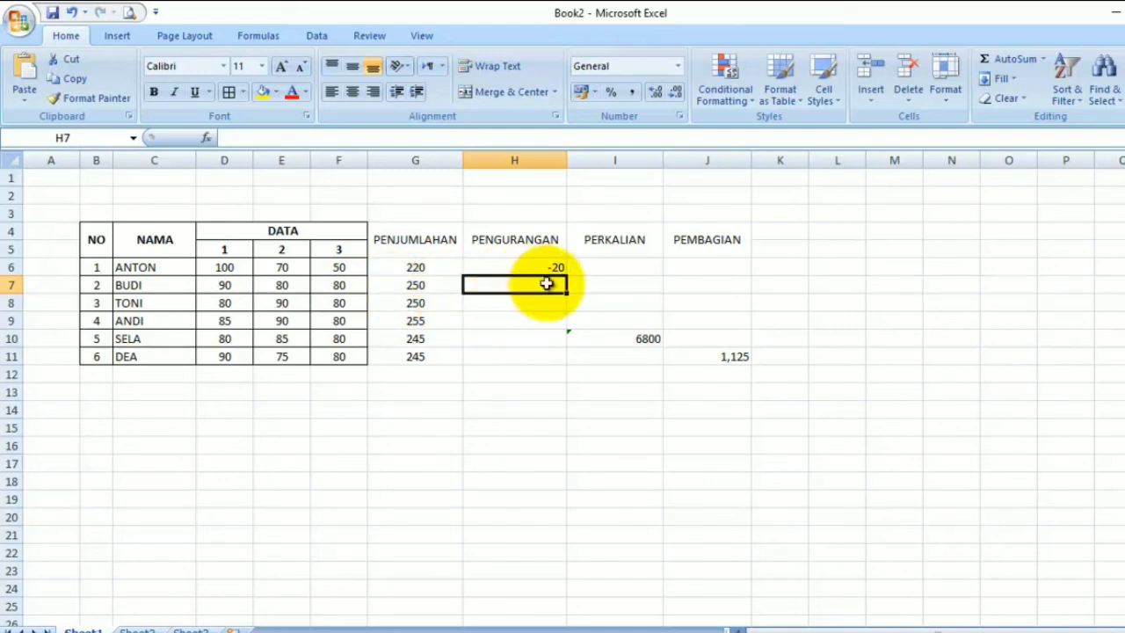
pyautogui.write('=')
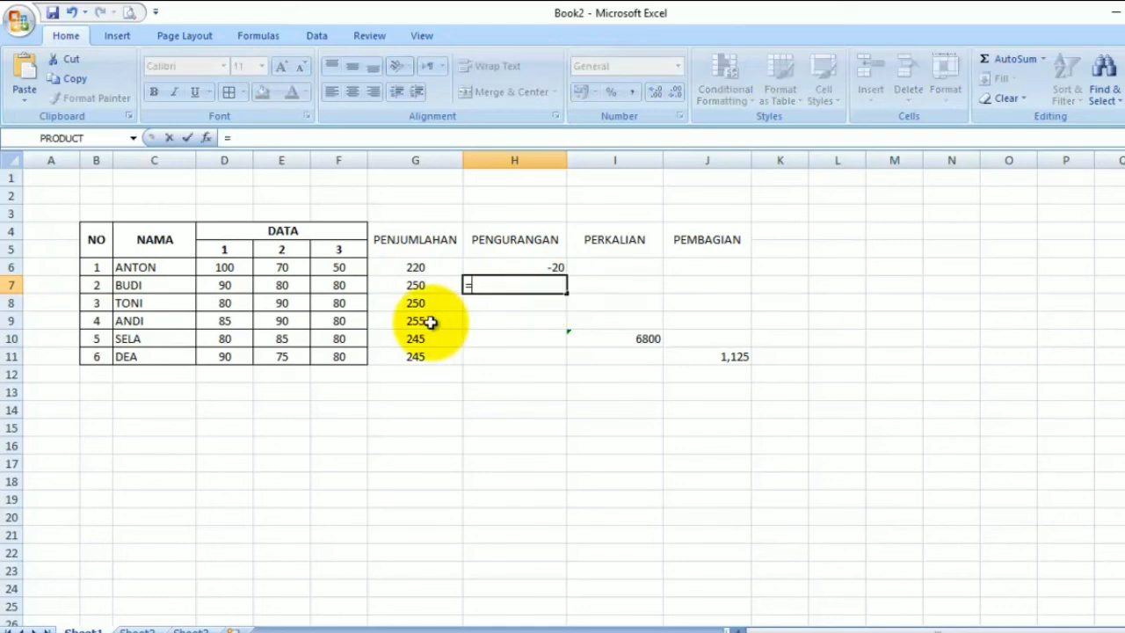
pyautogui.click(233, 284)
pyautogui.write('-')
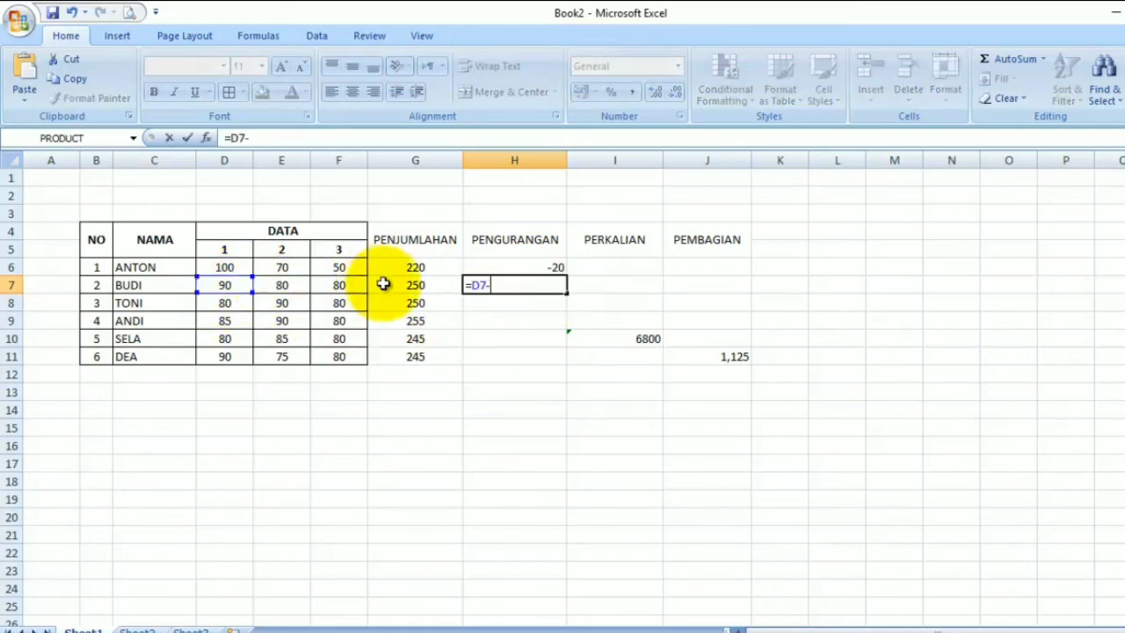
pyautogui.click(304, 290)
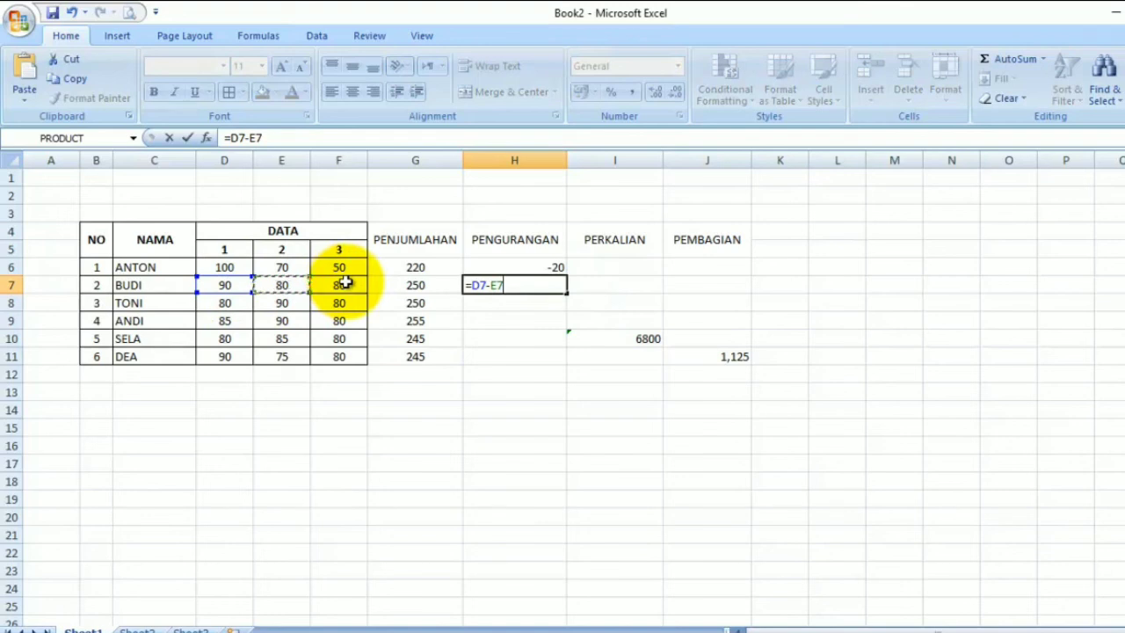
pyautogui.click(342, 284)
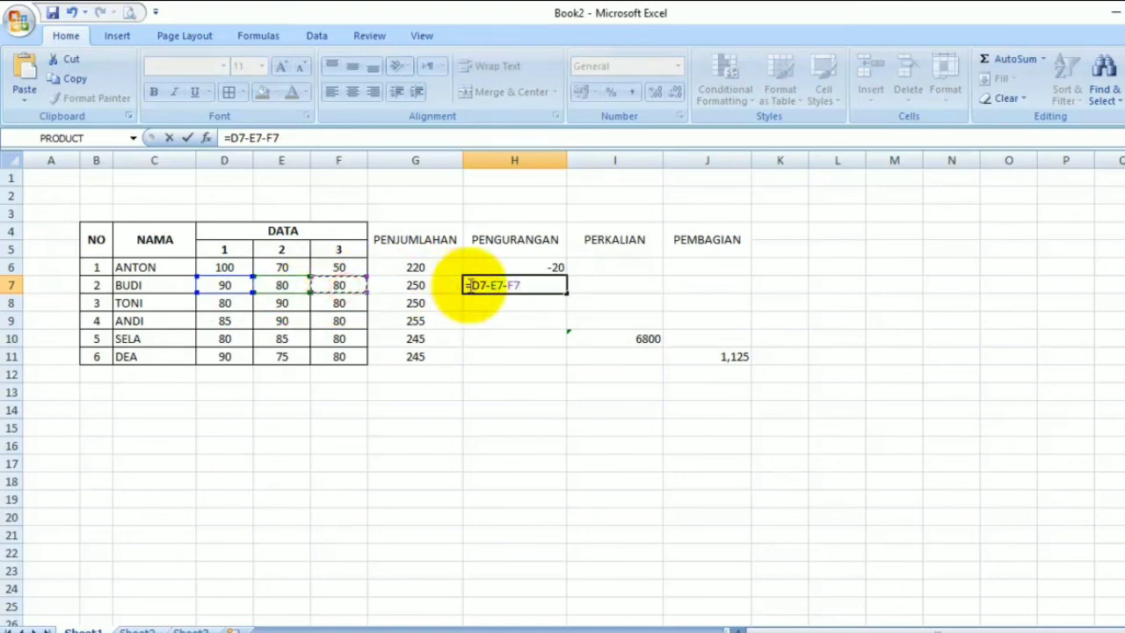
pyautogui.press('Return')
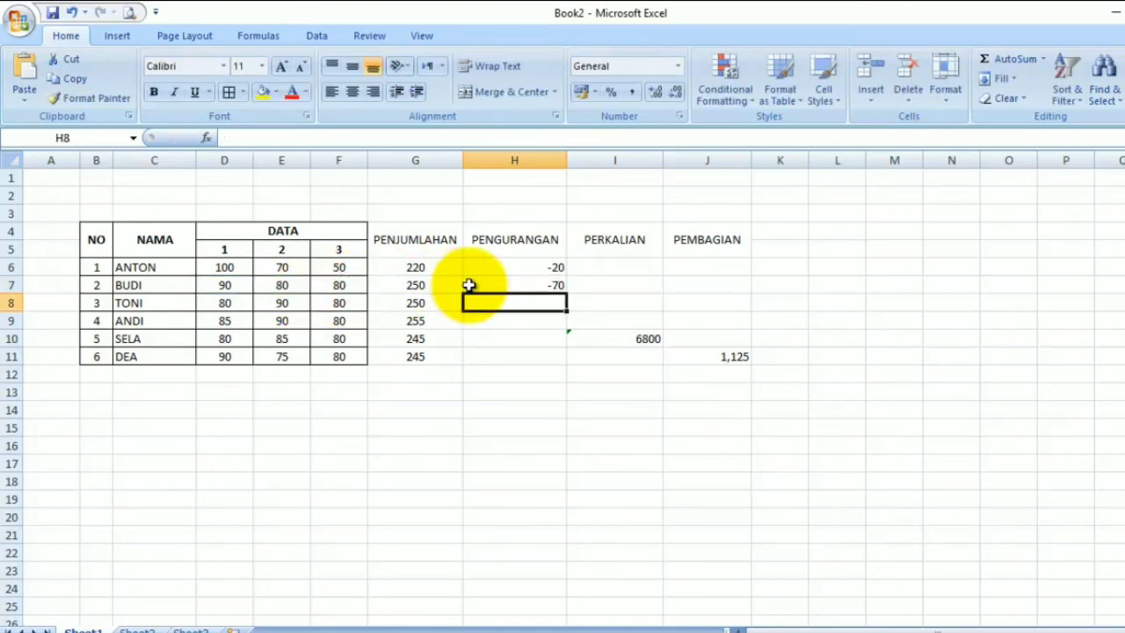